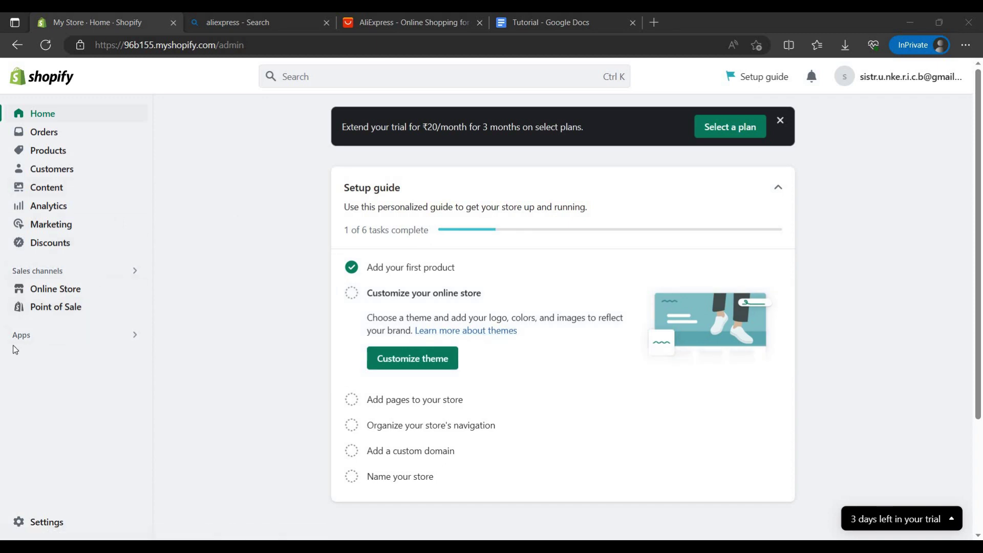
Search the Shopify App Store for "aliexpress".
click(79, 333)
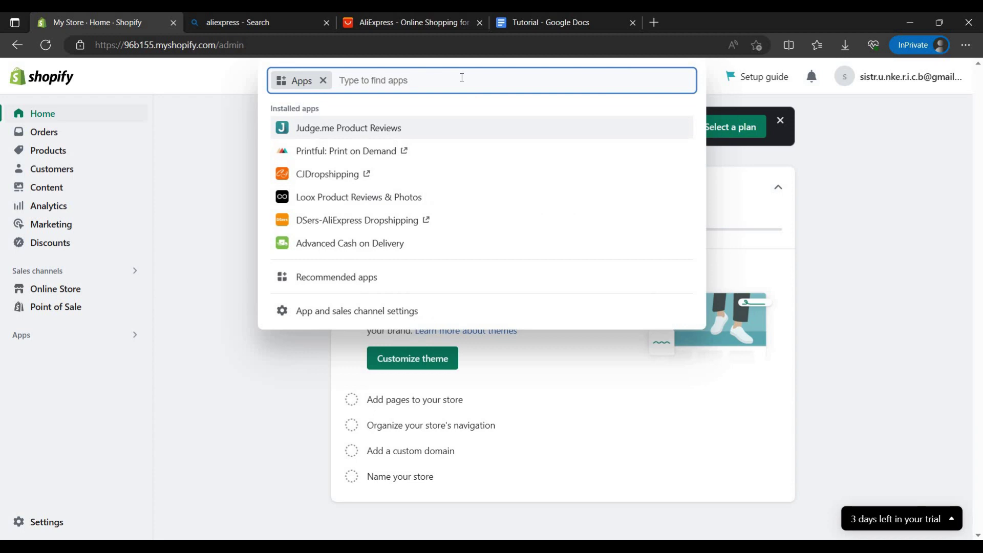
text(aliexpress)
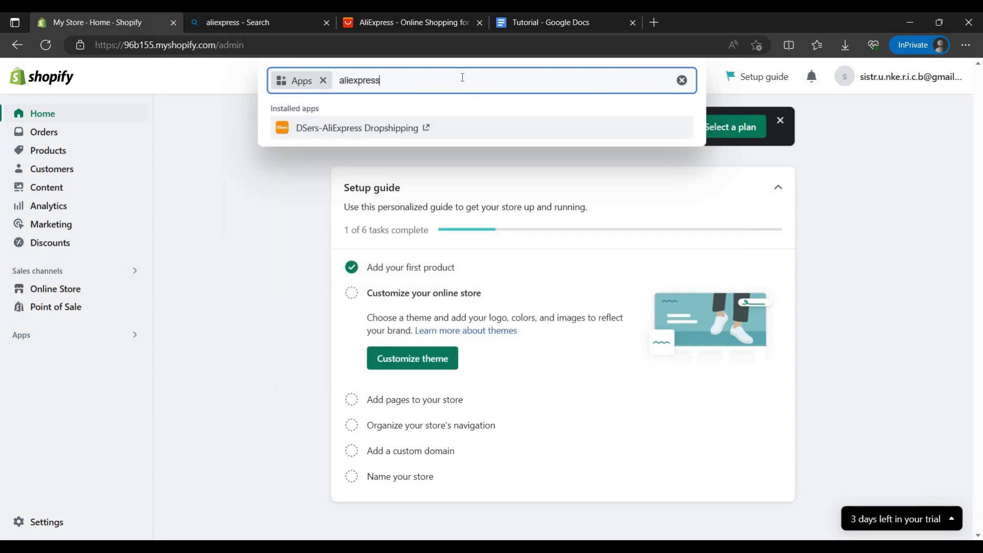
text(s)
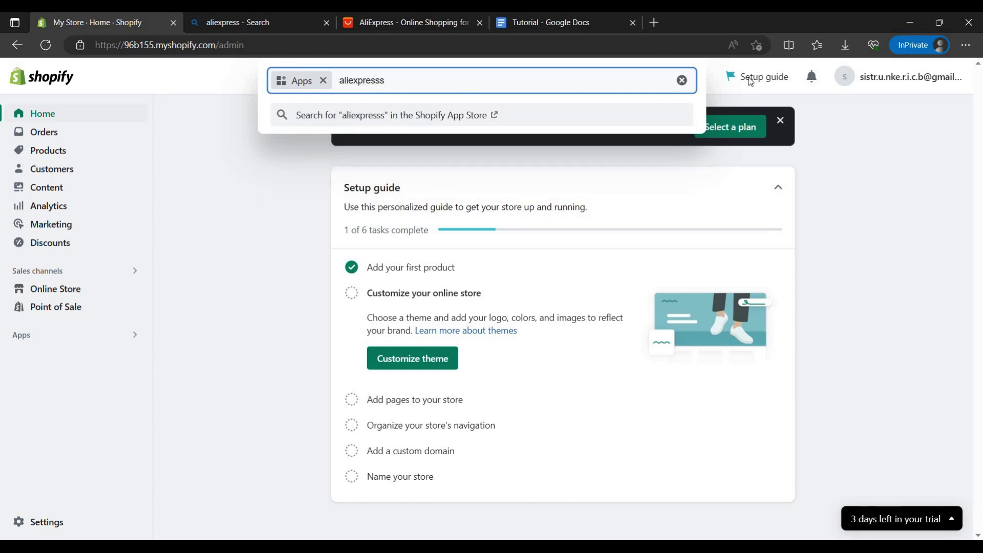
key(Return)
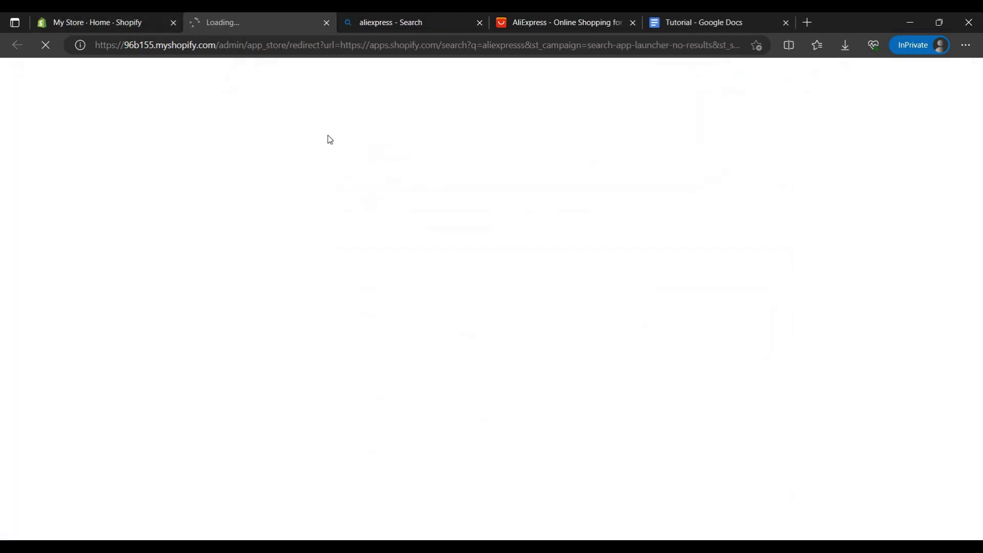
click(400, 89)
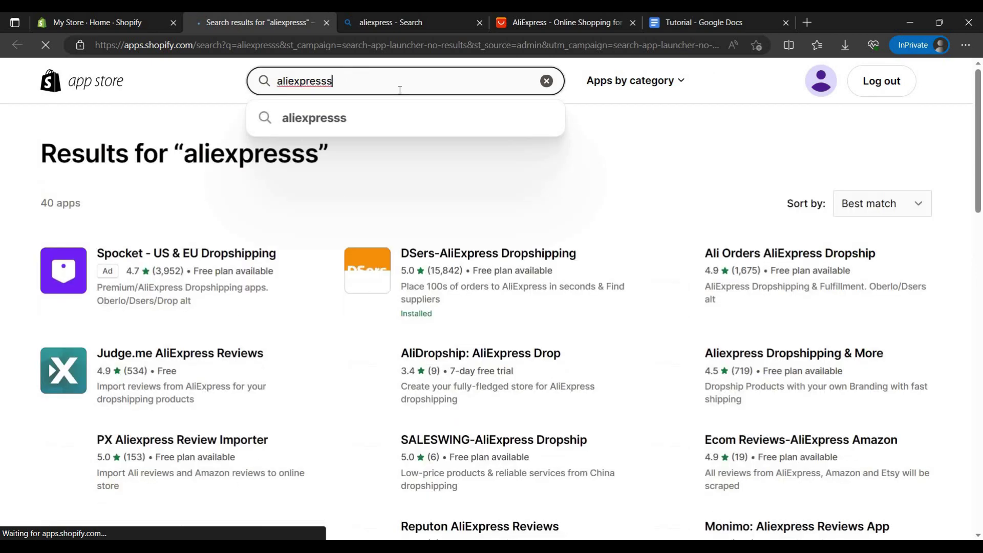
key(BackSpace)
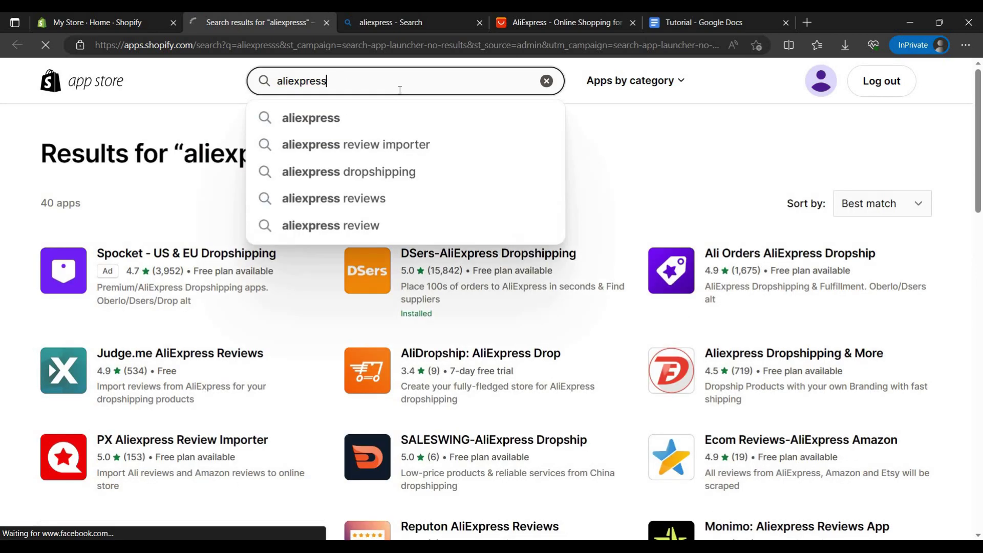
key(Return)
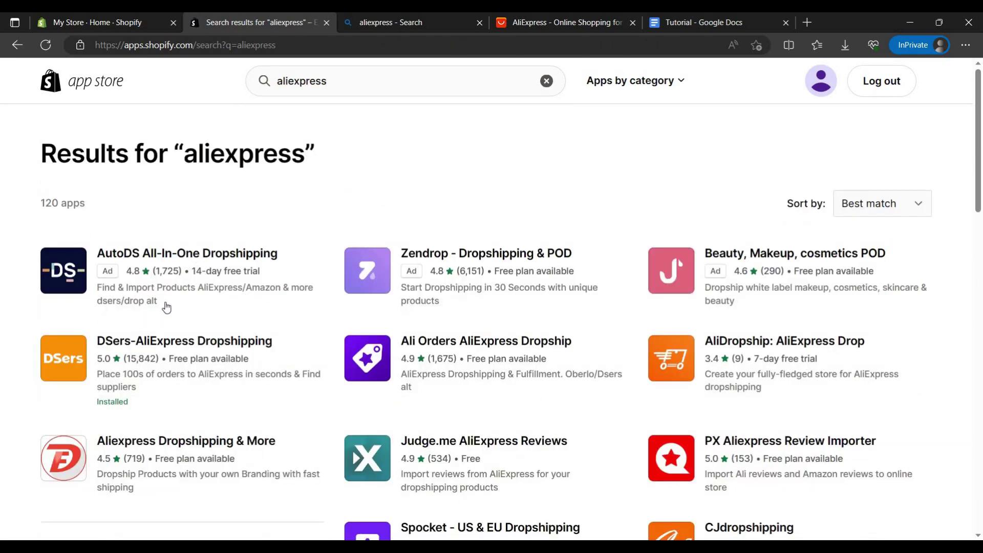
Open the DSers-AliExpress Dropshipping listing in a new tab and close the search results tab.
scroll(166, 307, down, 4)
scroll(160, 275, up, 3)
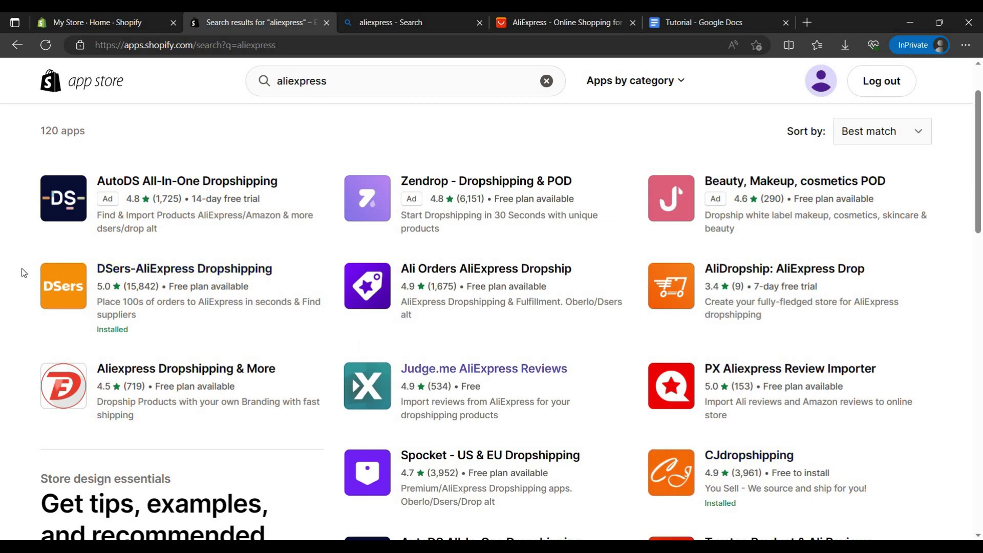
right_click(171, 272)
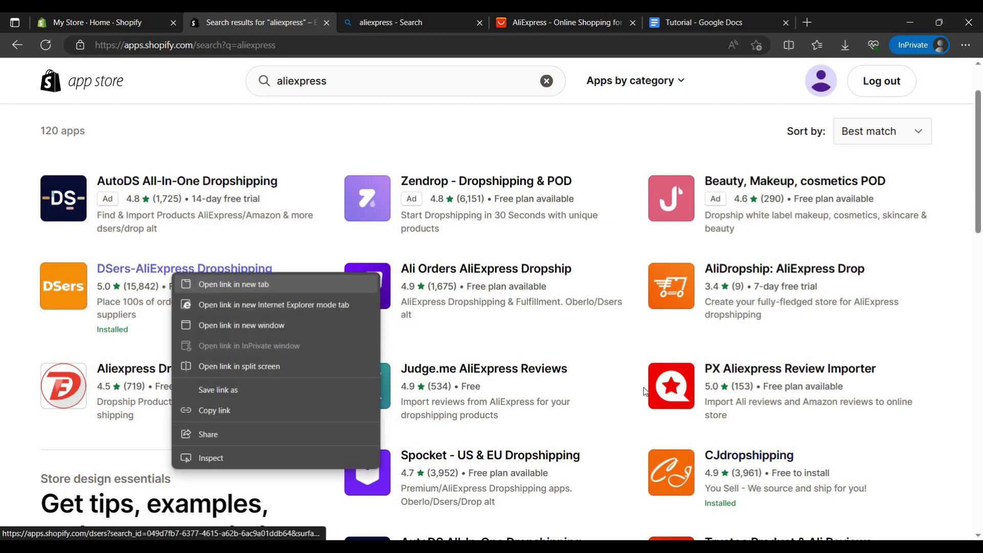
click(210, 281)
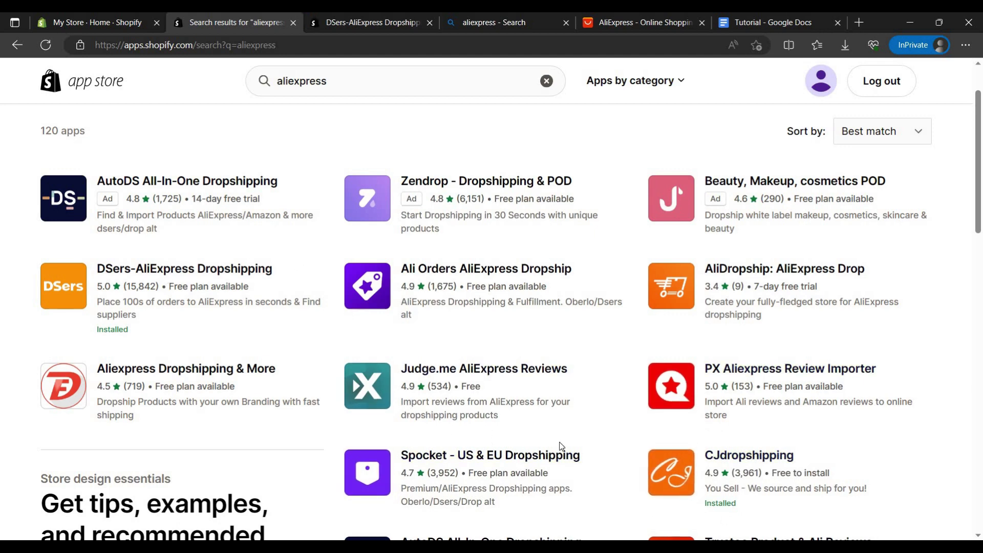
click(312, 18)
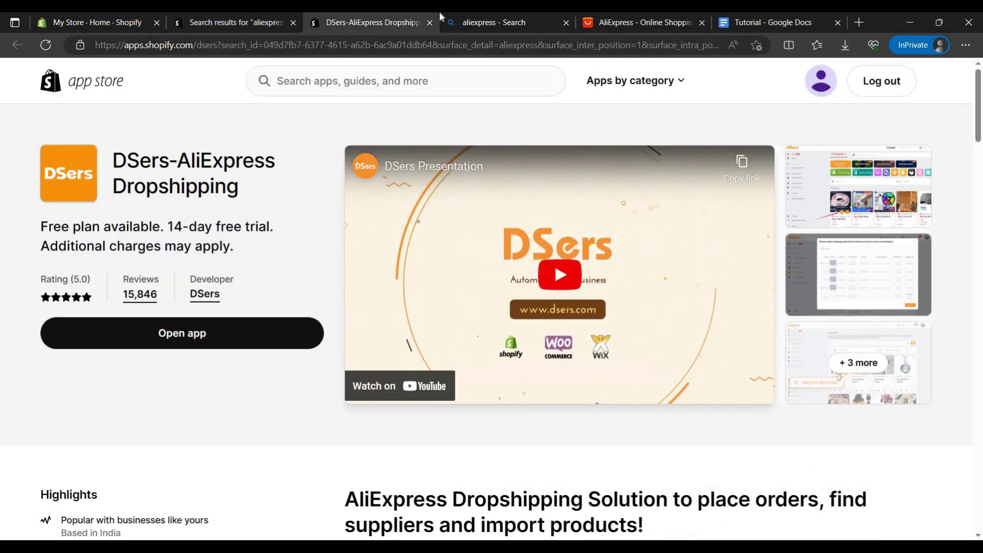
click(298, 27)
click(293, 23)
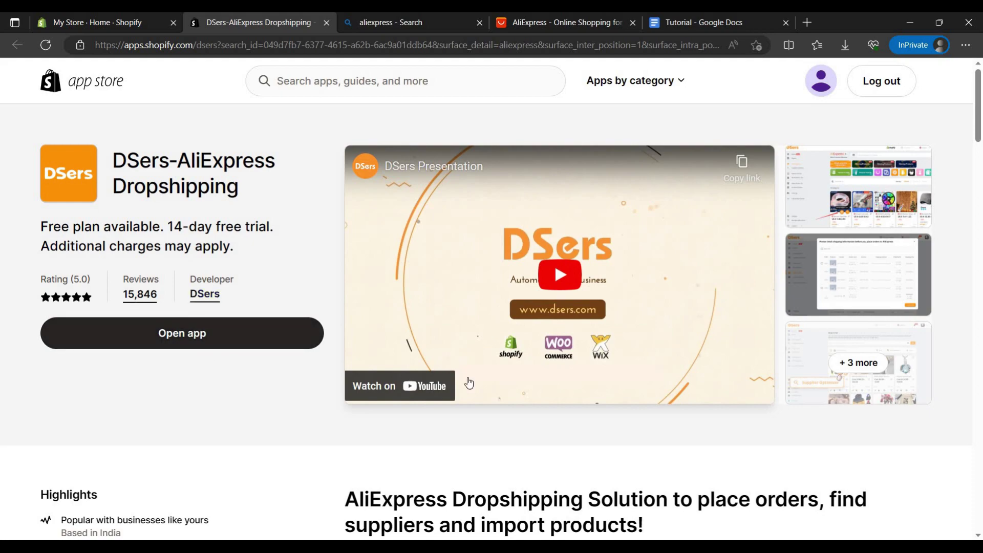
Review the feature list and the Basic, Advanced and Pro pricing plans on the DSers-AliExpress Dropshipping listing.
scroll(484, 389, down, 5)
scroll(439, 354, up, 1)
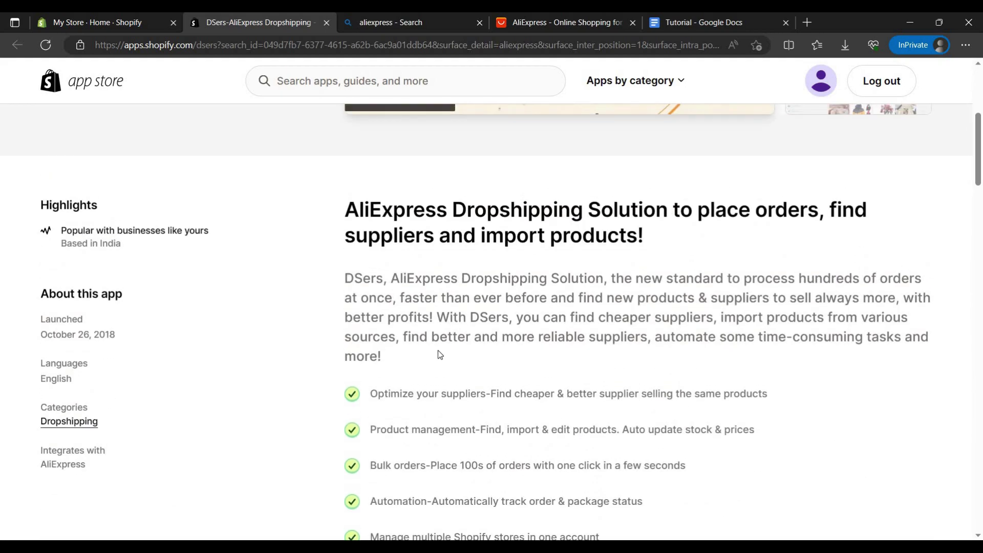
scroll(439, 354, down, 1)
drag(562, 328, 376, 321)
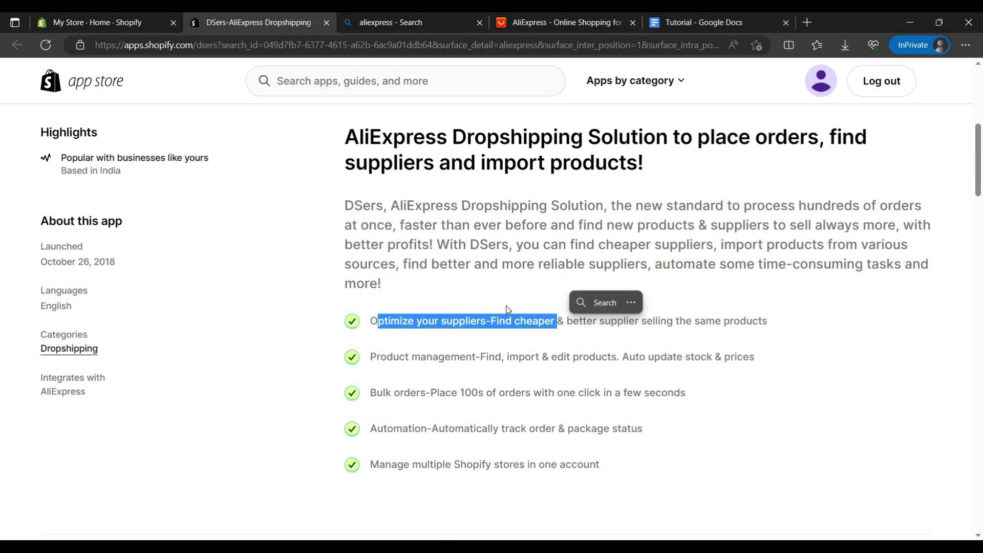
click(512, 311)
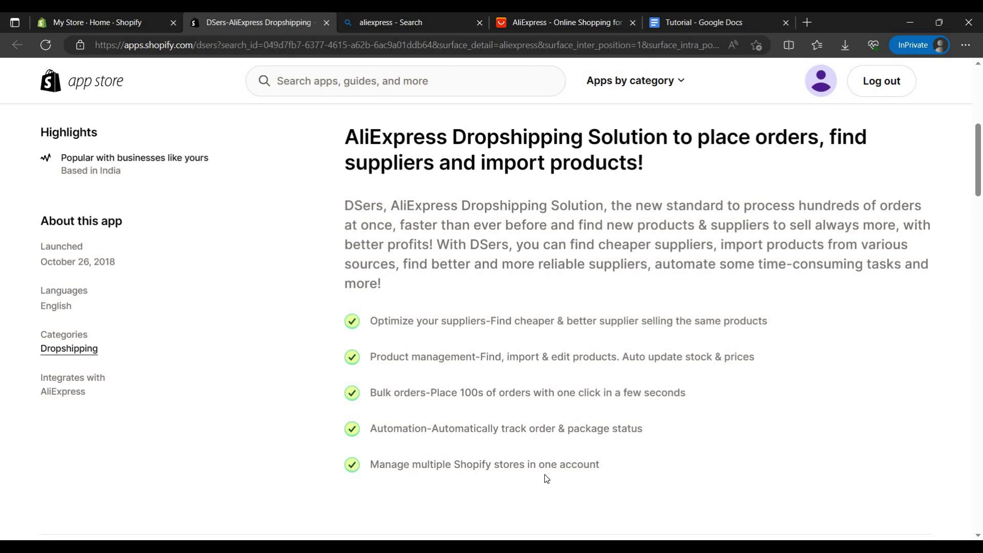
scroll(471, 448, up, 6)
scroll(752, 456, down, 8)
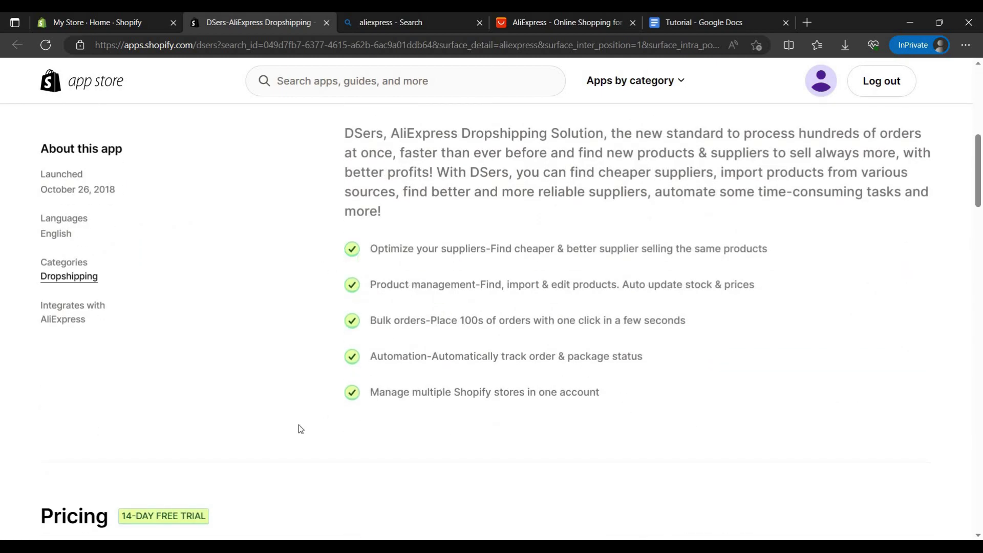
scroll(302, 415, up, 10)
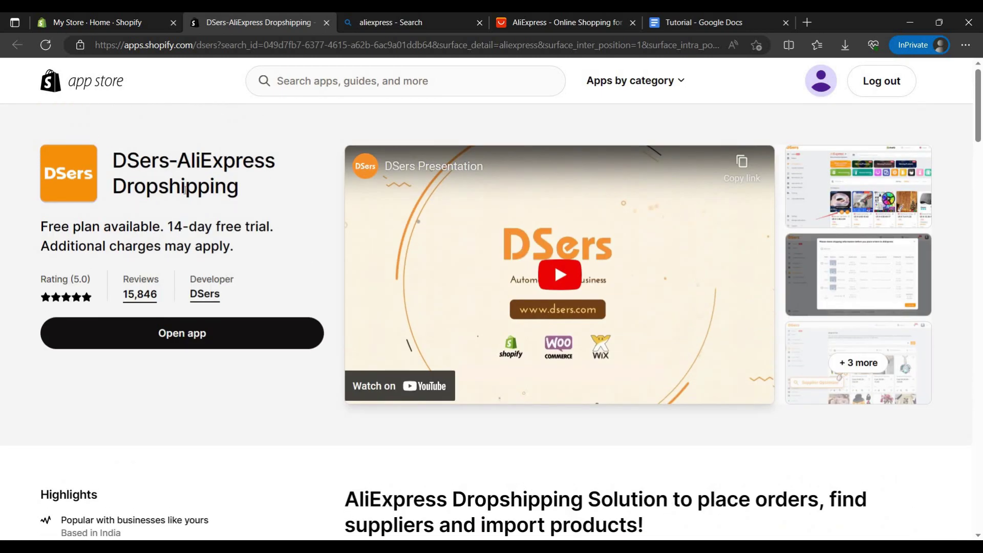
scroll(414, 360, down, 10)
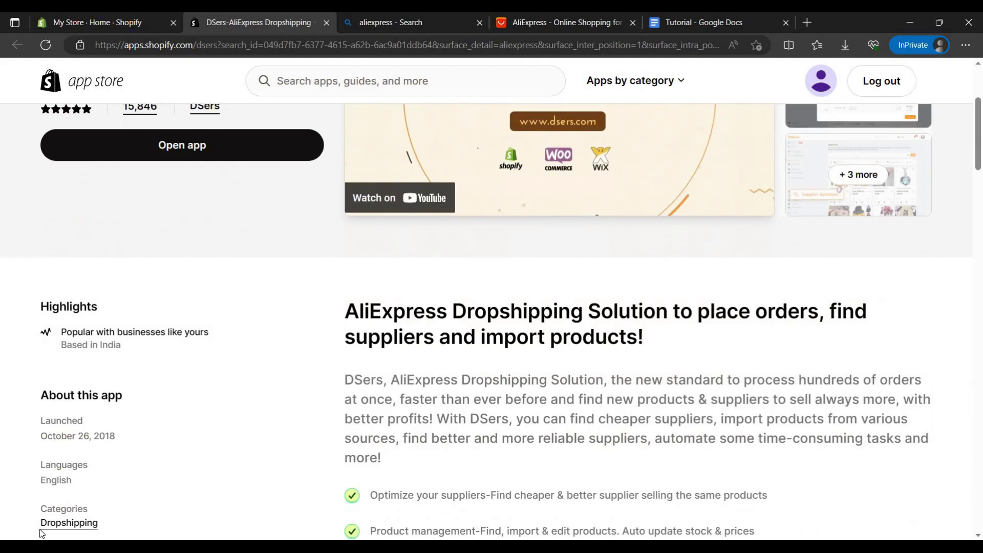
scroll(49, 382, down, 3)
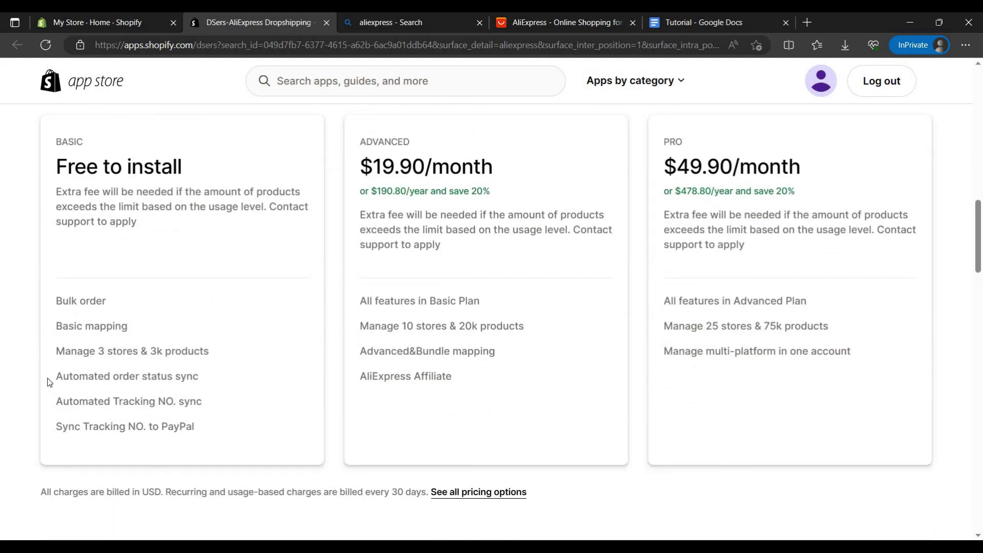
scroll(115, 256, up, 3)
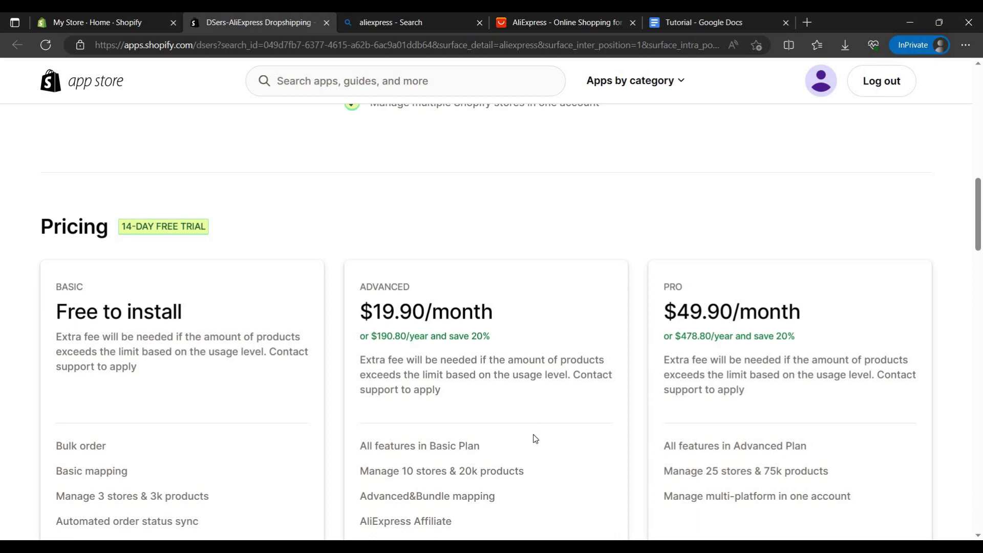
scroll(480, 335, down, 2)
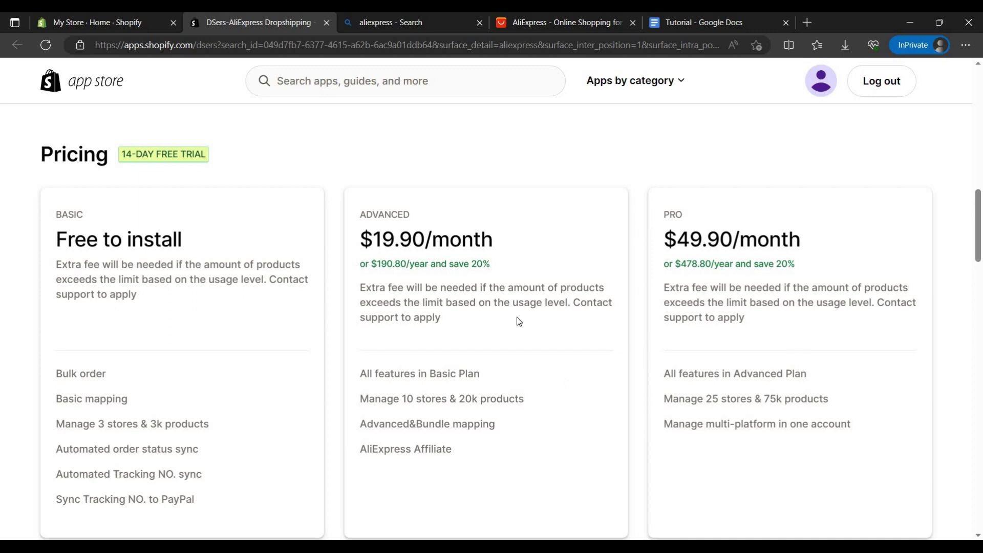
scroll(205, 315, up, 15)
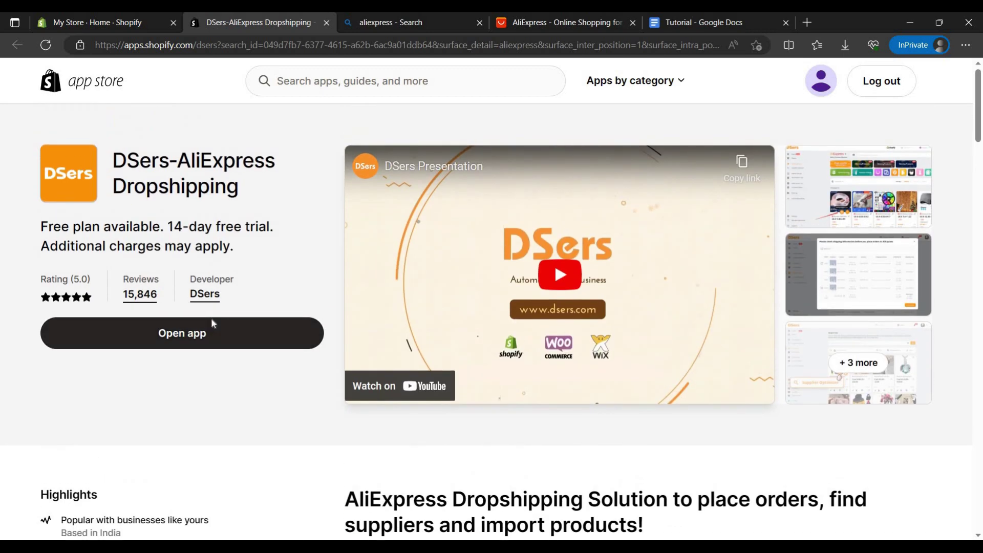
Open the installed DSers app and check the signed-in accounts on AliExpress and in the Shopify admin.
click(213, 323)
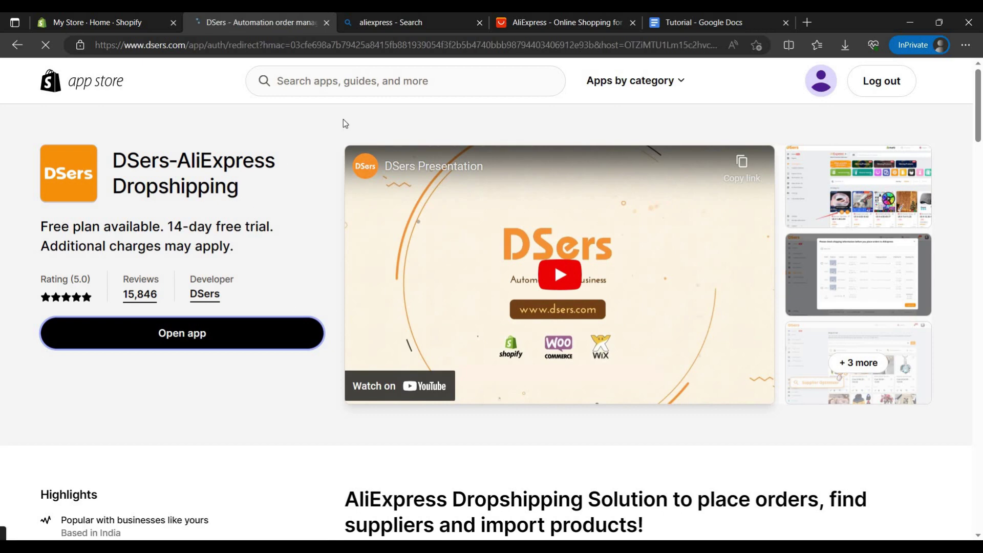
click(413, 19)
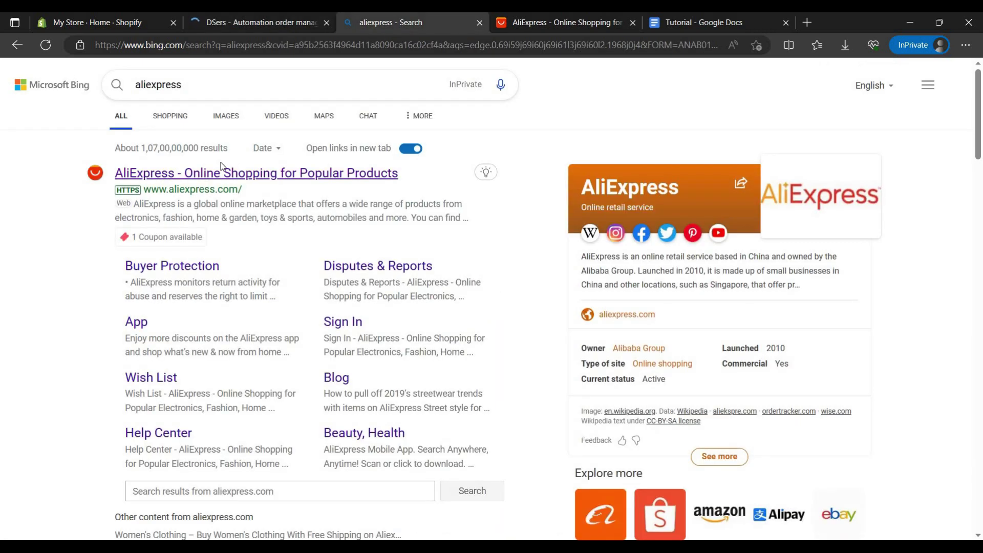
click(540, 20)
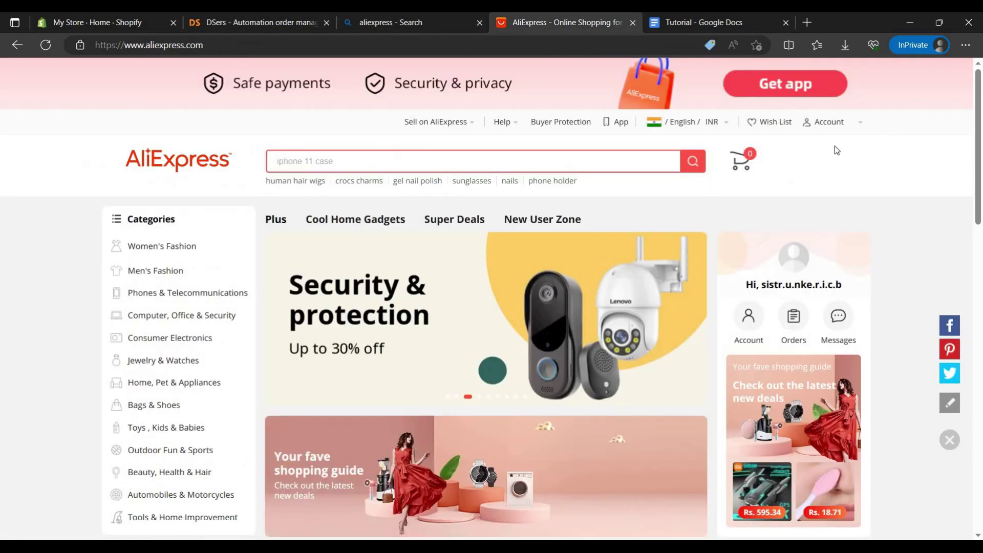
mouse_move(833, 128)
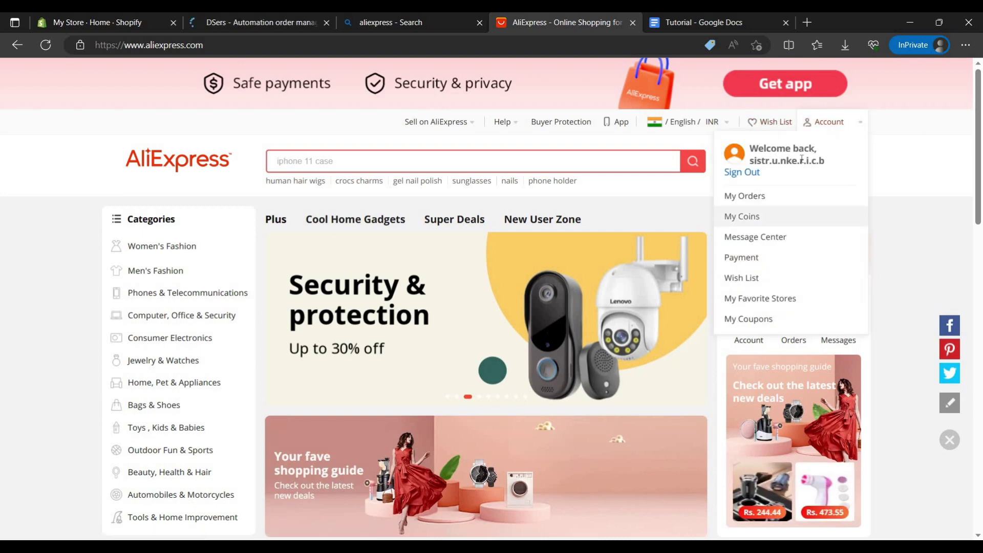
key(ctrl+1)
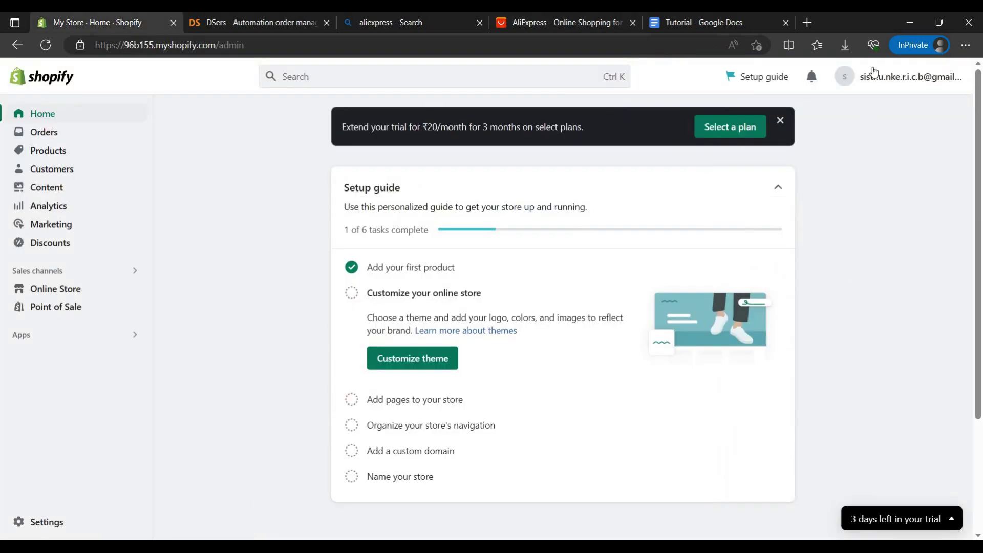
click(259, 22)
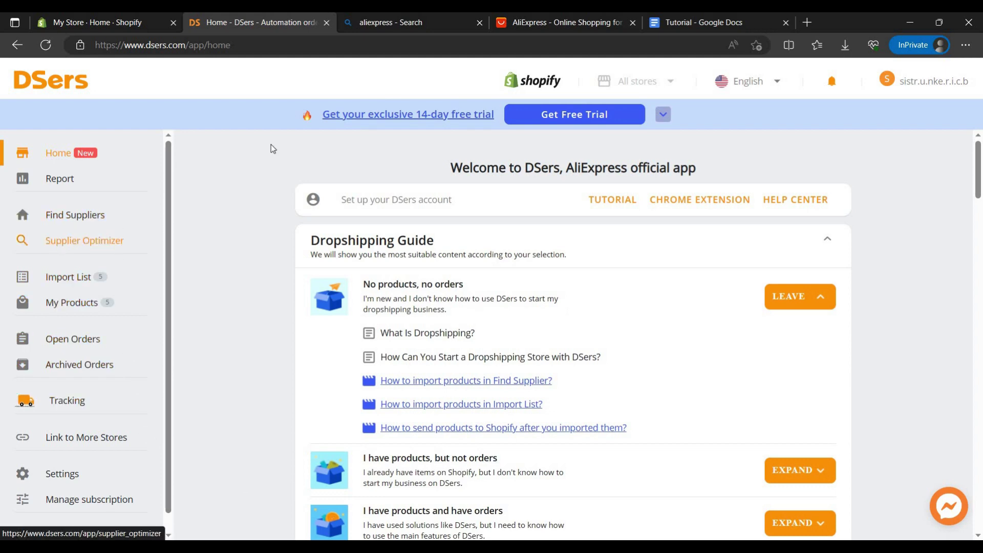
Place the AliExpress tab beside the DSers tab and close the Bing search tab.
click(563, 21)
drag(421, 17, 620, 16)
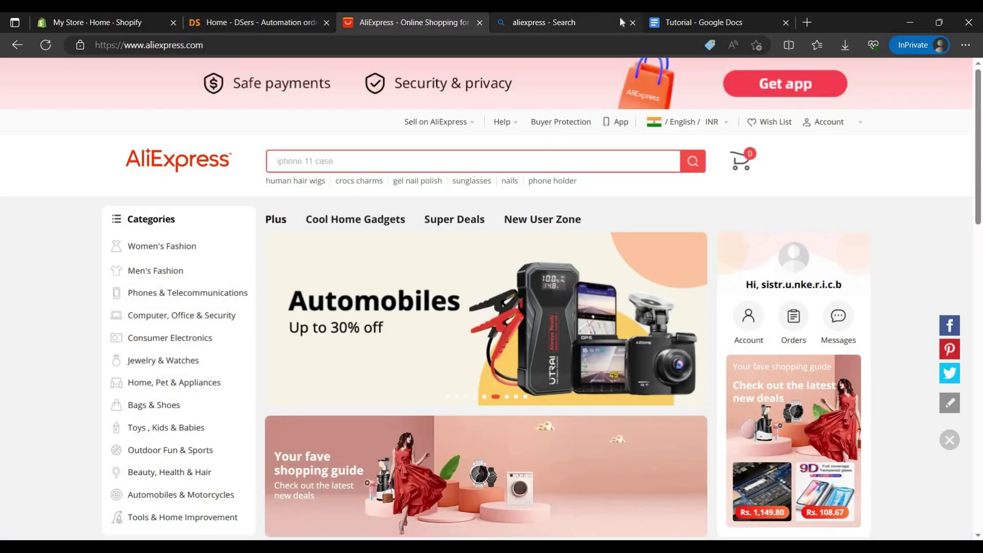
click(633, 22)
click(462, 17)
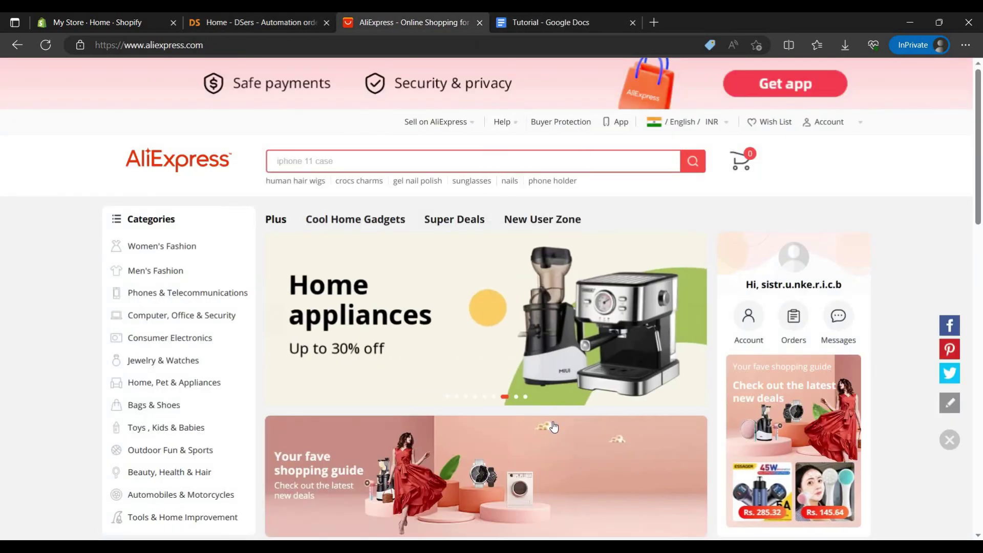
Open a SuperDeals product from the AliExpress home page in a new tab and return to the home page.
scroll(553, 424, down, 4)
scroll(571, 407, down, 3)
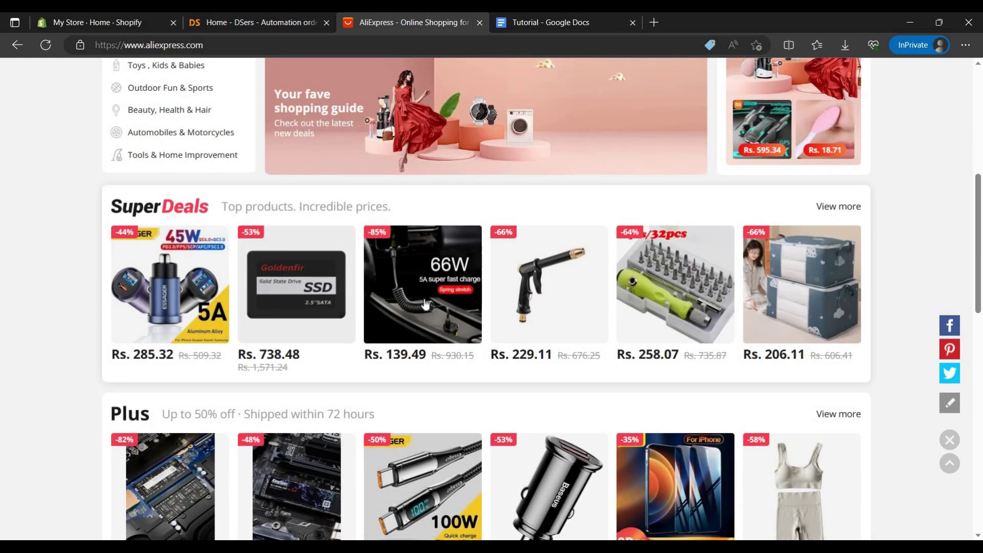
right_click(421, 169)
click(474, 161)
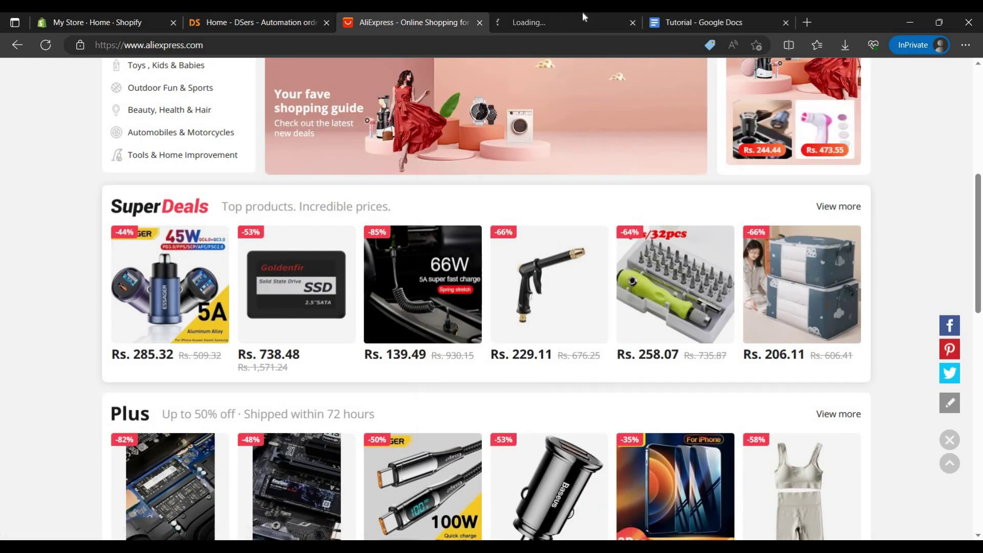
click(564, 22)
click(409, 22)
scroll(531, 165, down, 3)
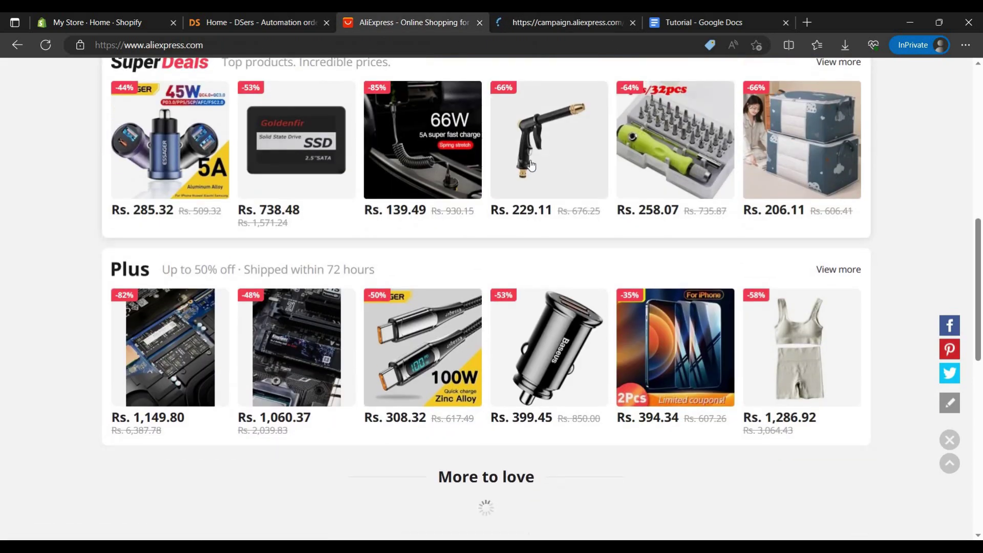
click(531, 164)
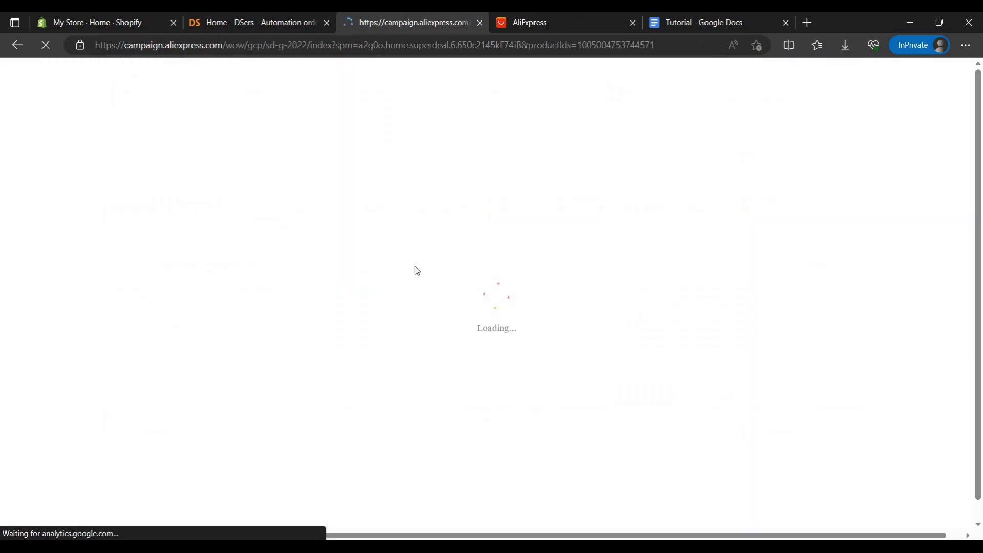
key(alt+Left)
key(alt+Left)
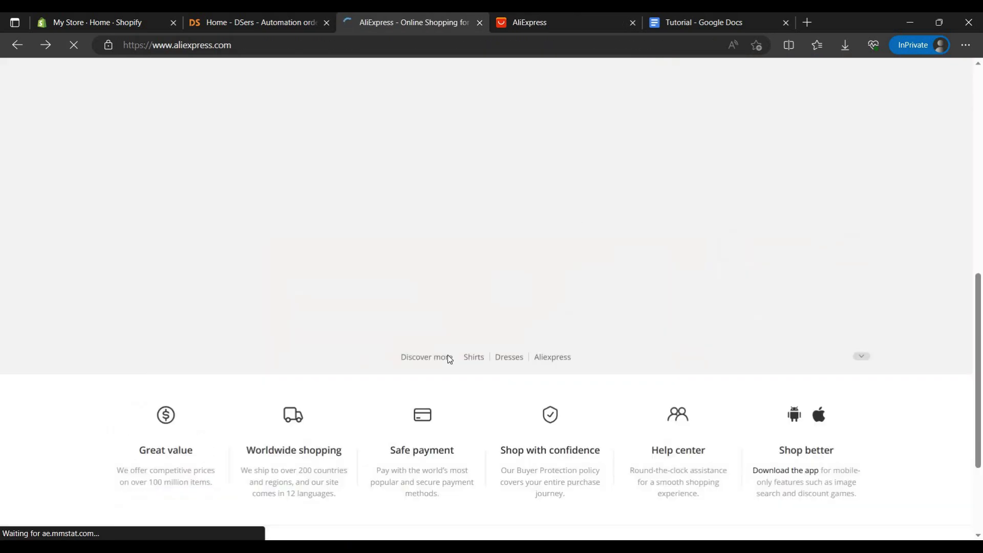
Open the suggested "crocs charms" search from the AliExpress home page in a new tab and close the SuperDeals tab.
scroll(449, 358, up, 10)
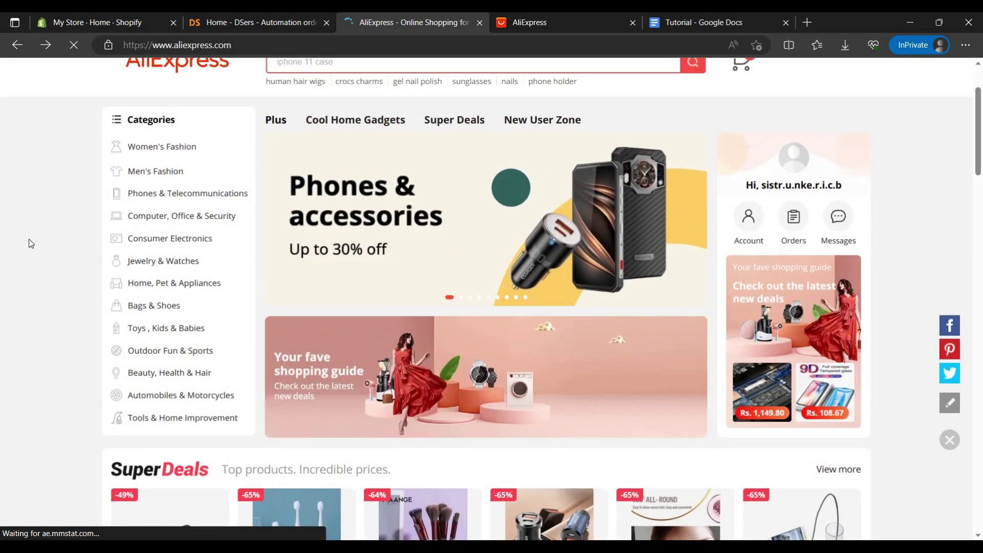
scroll(31, 243, up, 2)
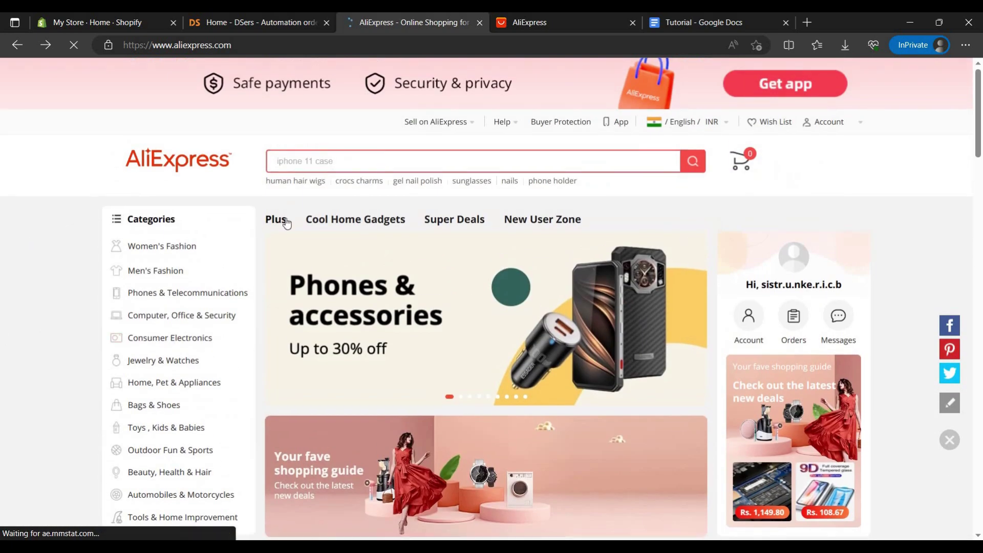
right_click(356, 185)
click(374, 195)
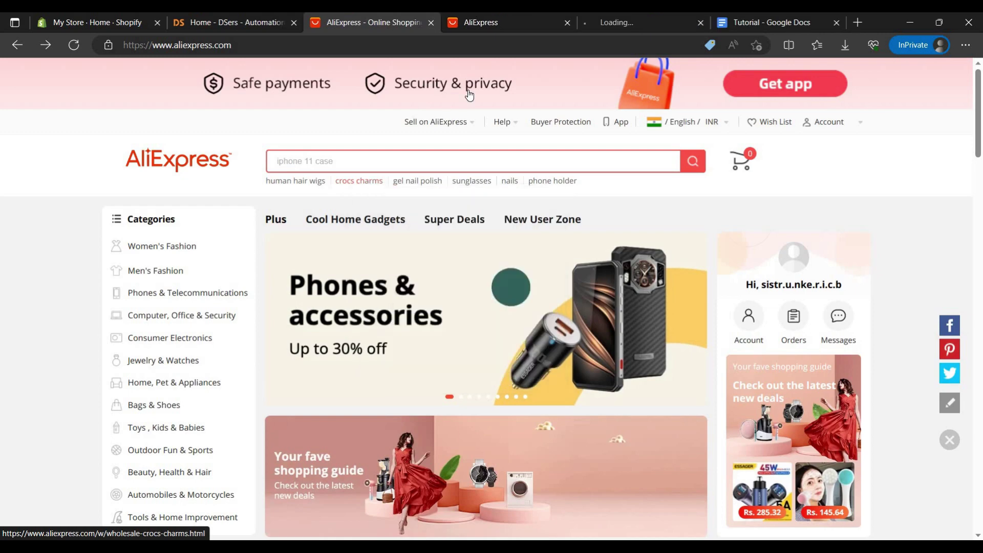
click(558, 21)
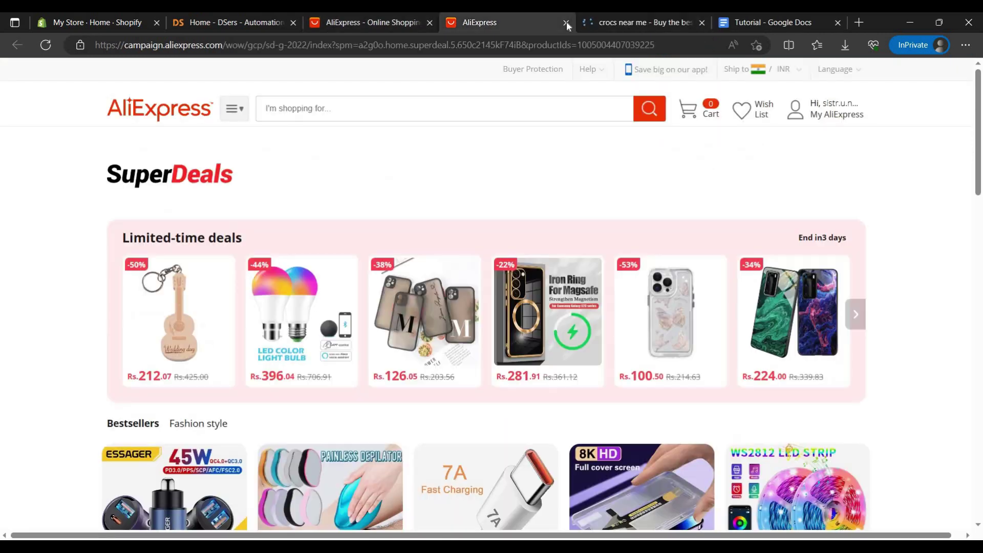
click(566, 23)
Open the "1pcs Funny Duck Pig Shoe Charms" listing in a new tab and close the crocs charms results tab.
scroll(290, 342, down, 4)
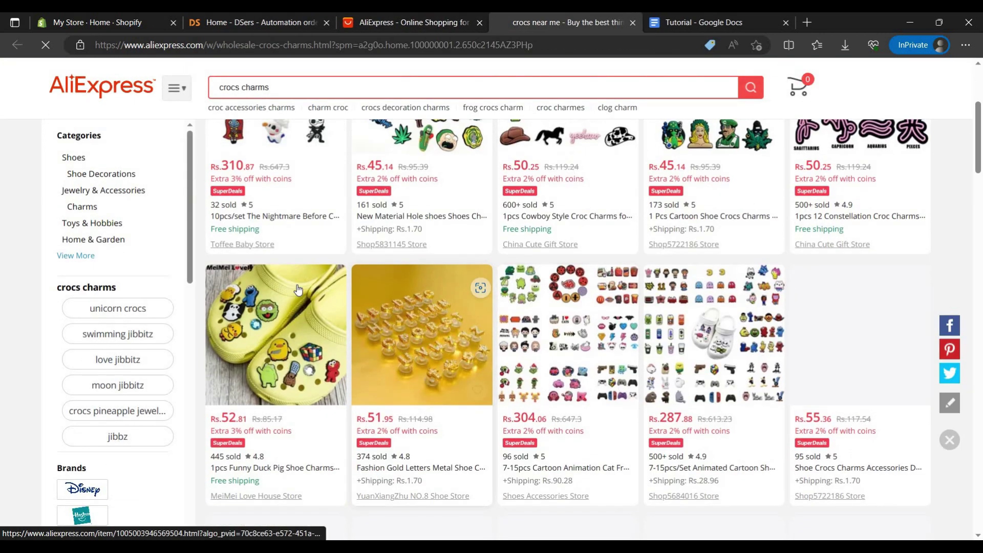
scroll(290, 342, down, 1)
right_click(290, 342)
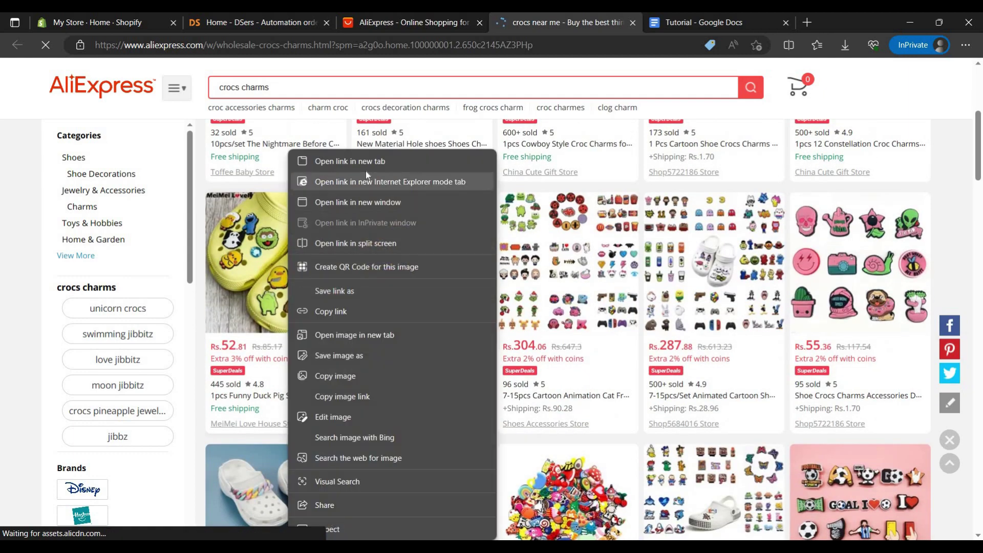
click(349, 160)
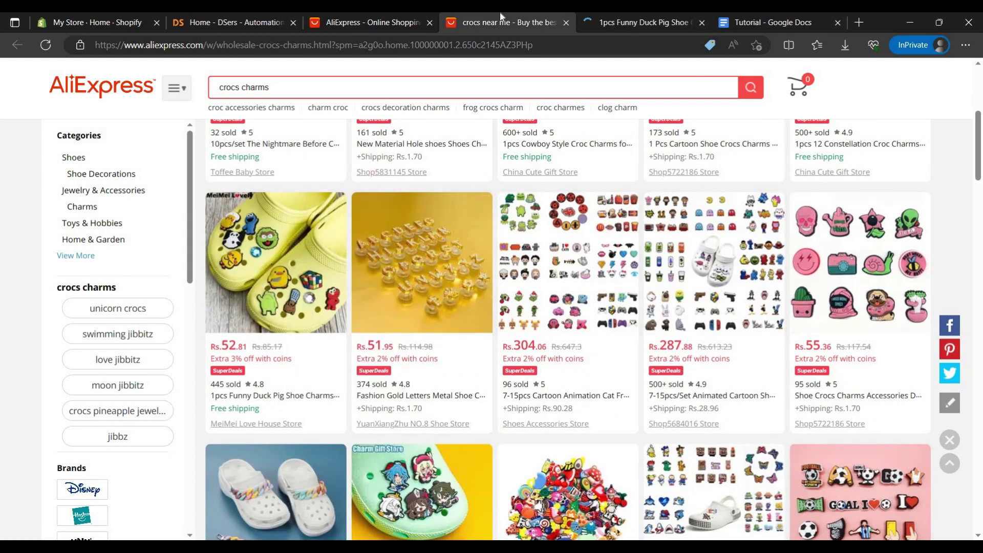
scroll(578, 299, up, 6)
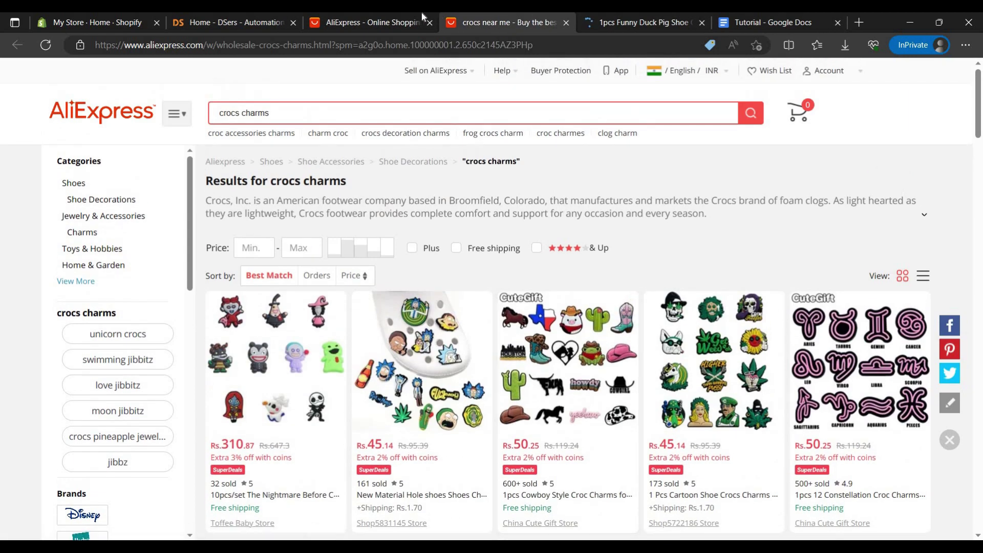
key(ctrl+shift+Tab)
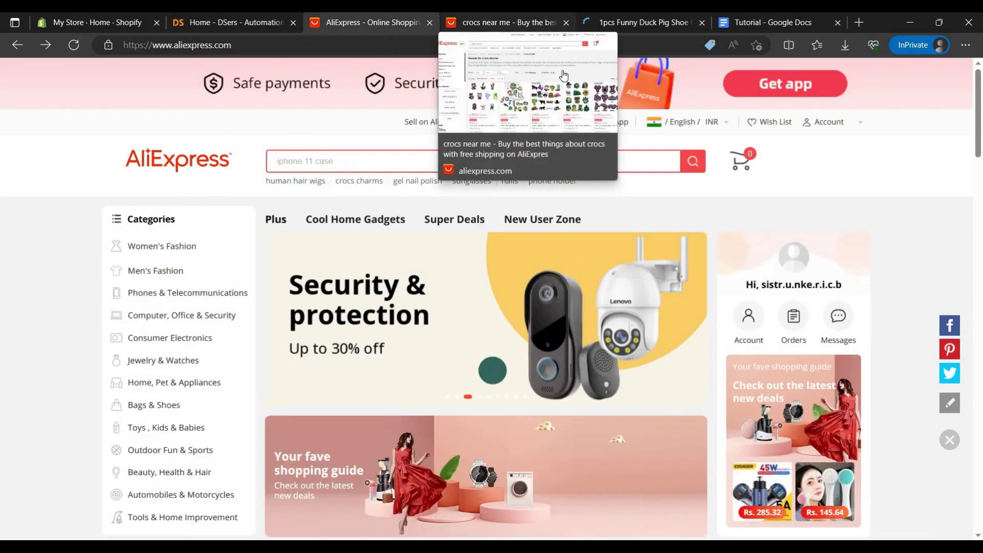
click(561, 20)
click(566, 23)
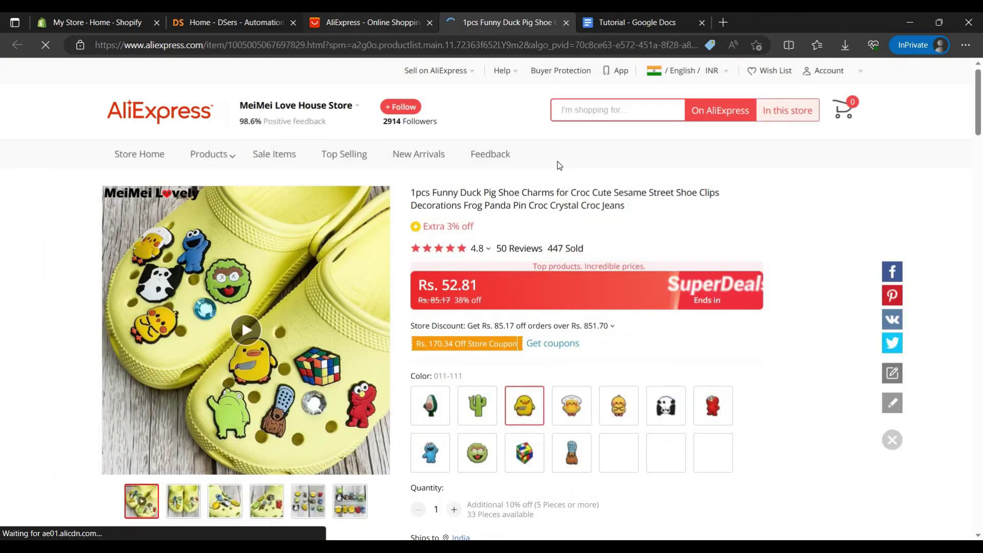
Return to the AliExpress home page and open the Security & protection promotion to its Surveillance Cameras section.
key(ctrl+shift+Tab)
scroll(604, 192, down, 2)
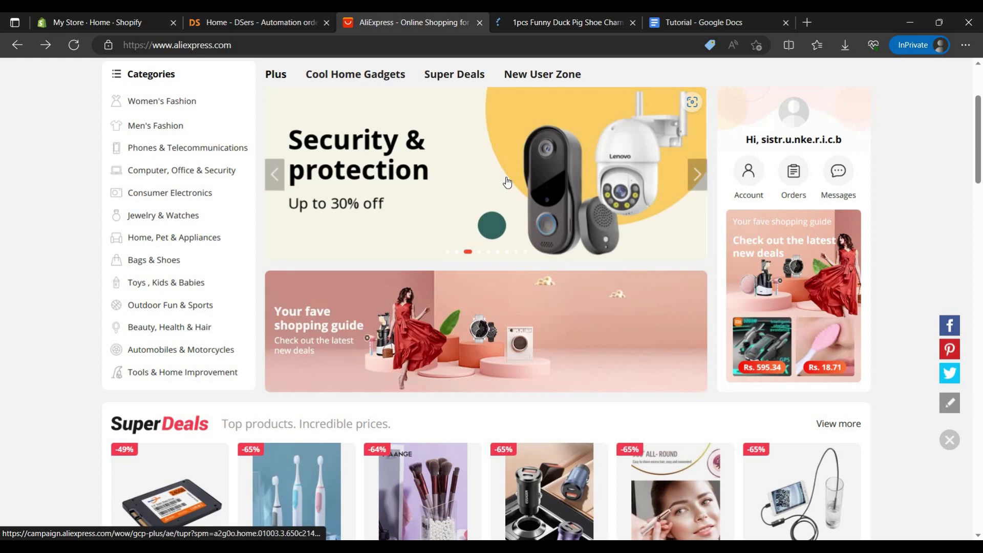
click(507, 181)
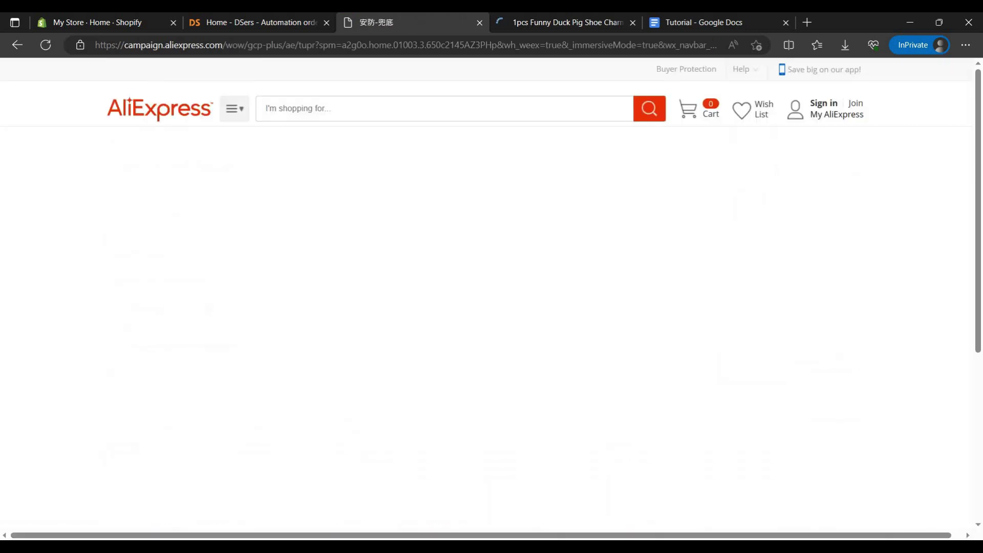
scroll(263, 307, down, 3)
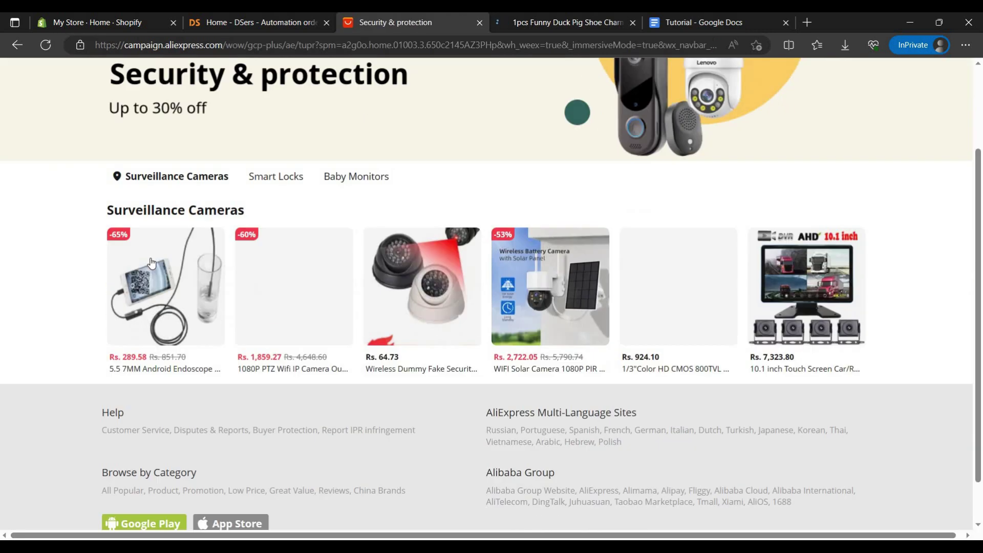
Try to open the 1080P PTZ Wifi IP camera and an electric control lock from the promotion in new tabs.
right_click(309, 277)
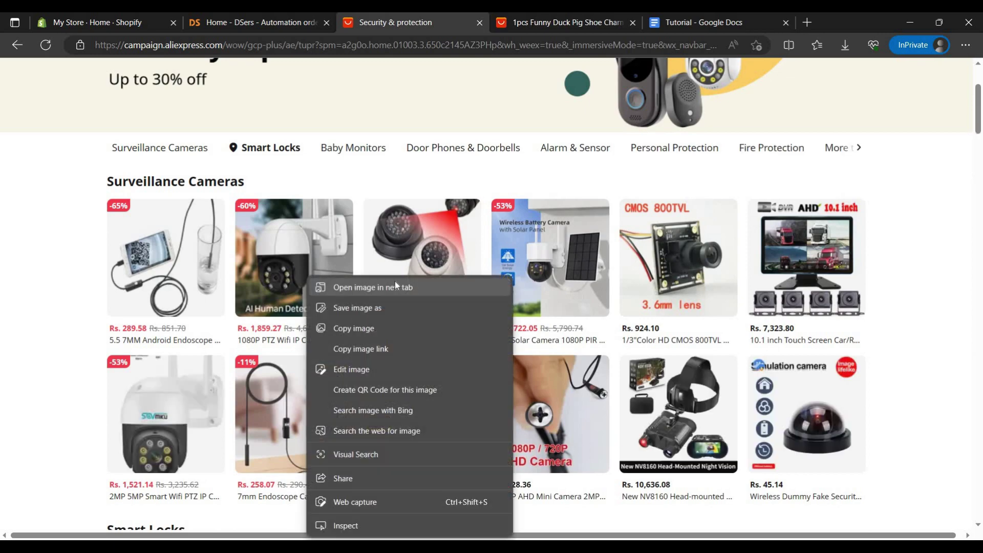
click(492, 287)
scroll(570, 290, down, 8)
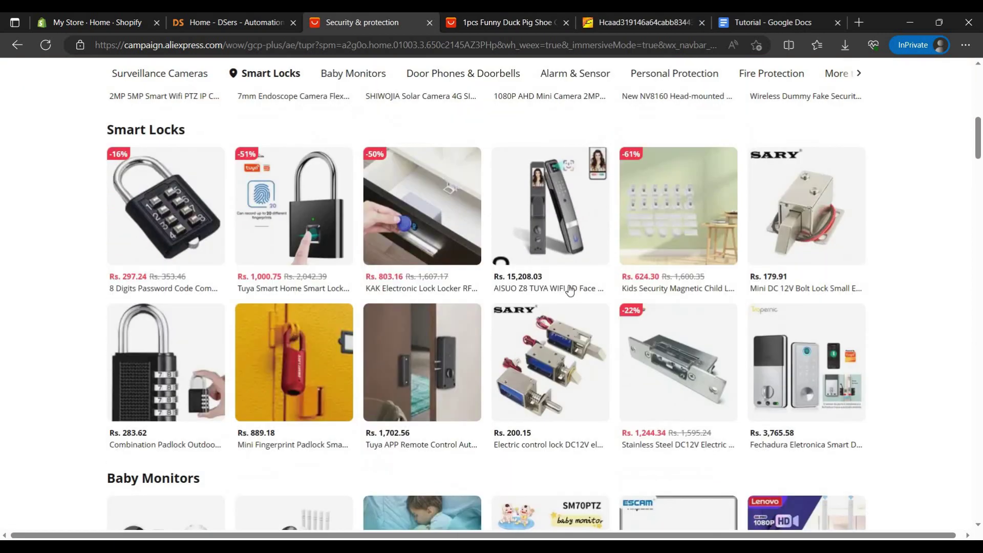
scroll(518, 269, down, 2)
right_click(511, 263)
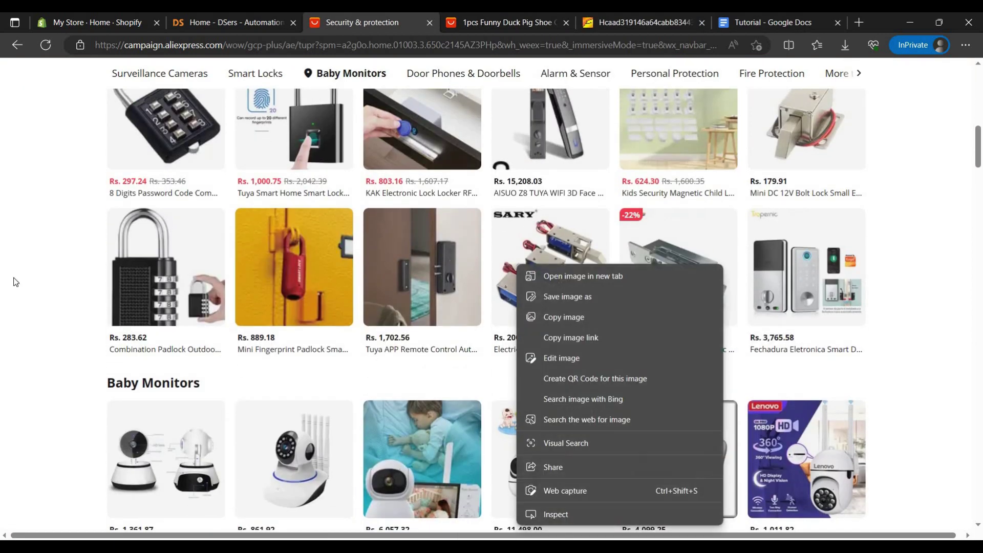
click(215, 321)
Try to open the Home Surveillance Mini Camera from the Baby Monitors section in a new tab.
scroll(212, 308, down, 4)
right_click(212, 308)
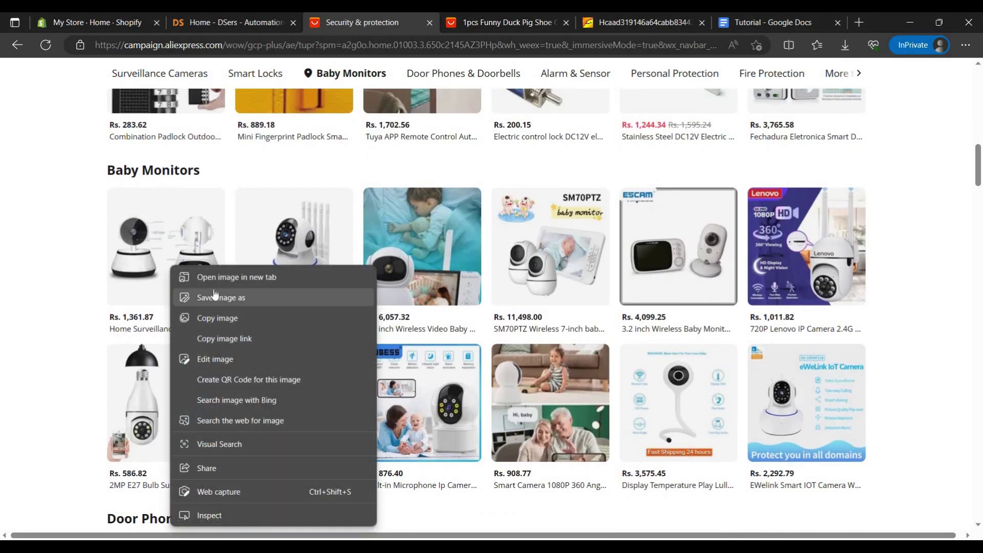
click(220, 294)
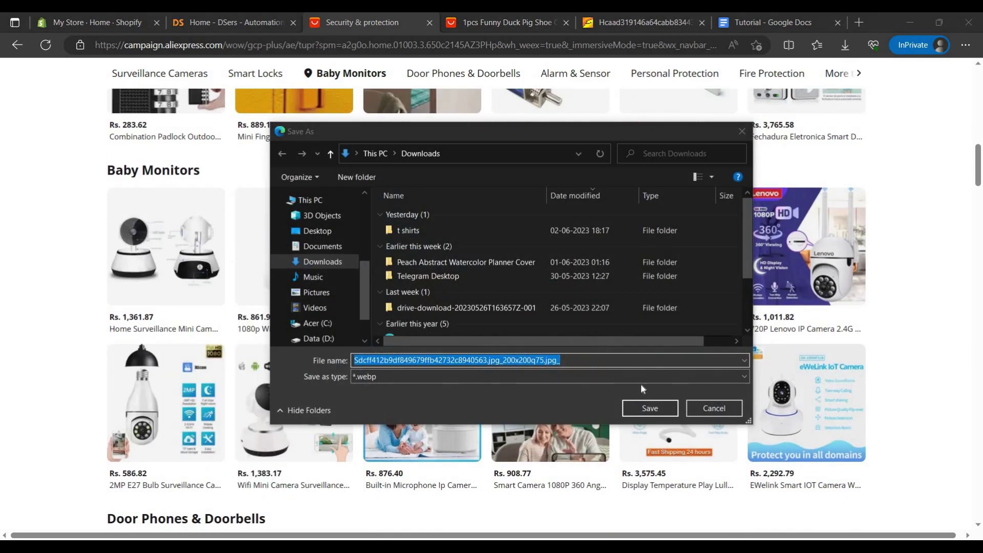
click(649, 408)
right_click(160, 268)
key(Escape)
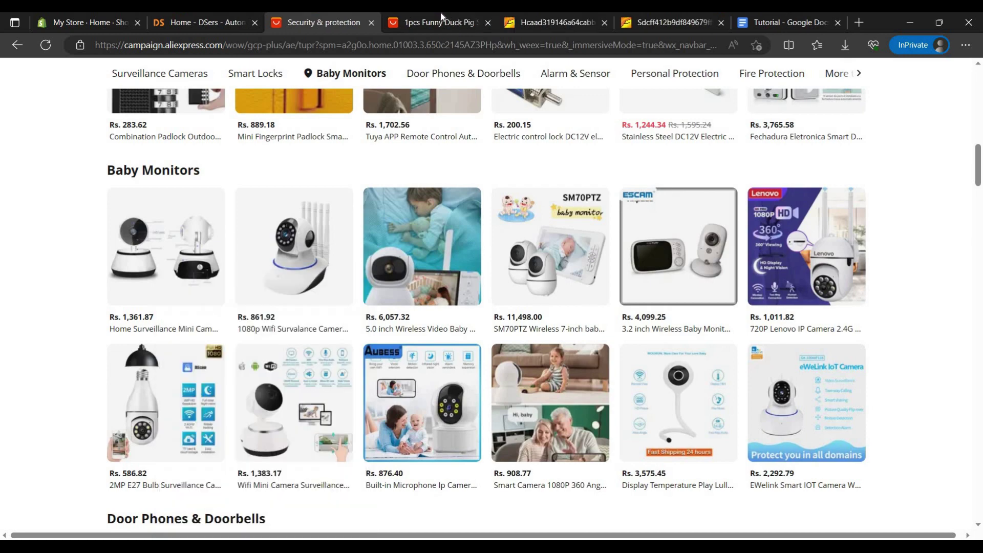
Close the two product image tabs and return to the Security & protection page.
click(441, 17)
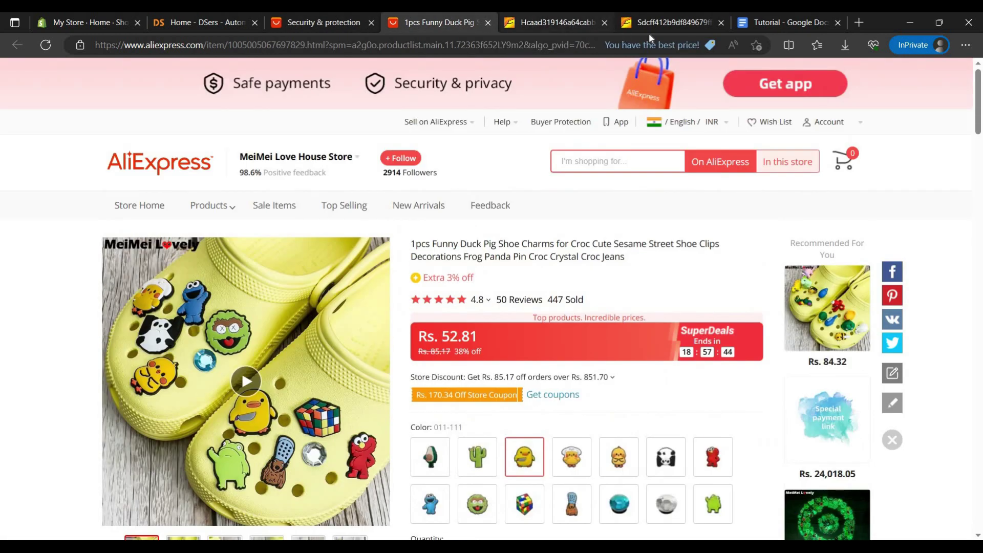
key(ctrl+Tab)
click(604, 22)
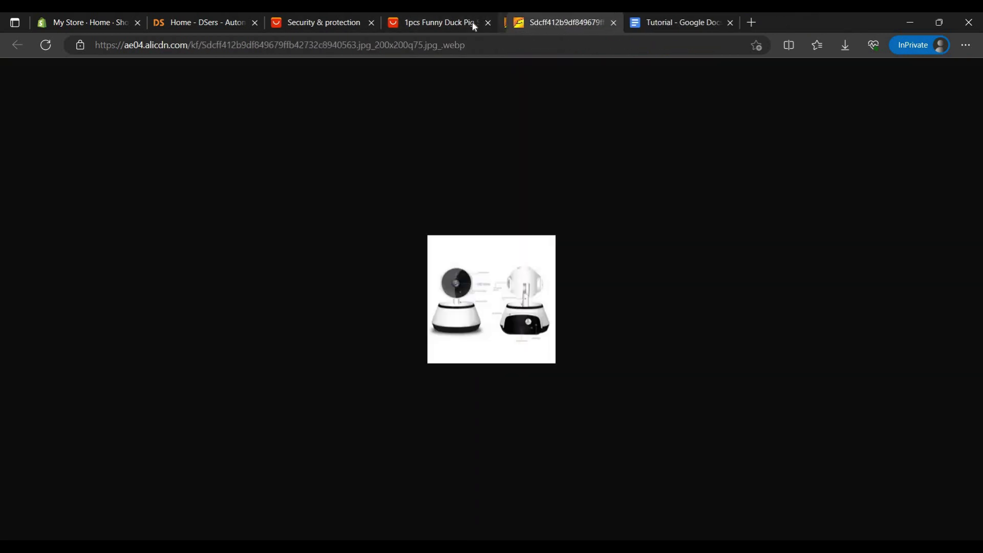
key(ctrl+w)
key(ctrl+shift+Tab)
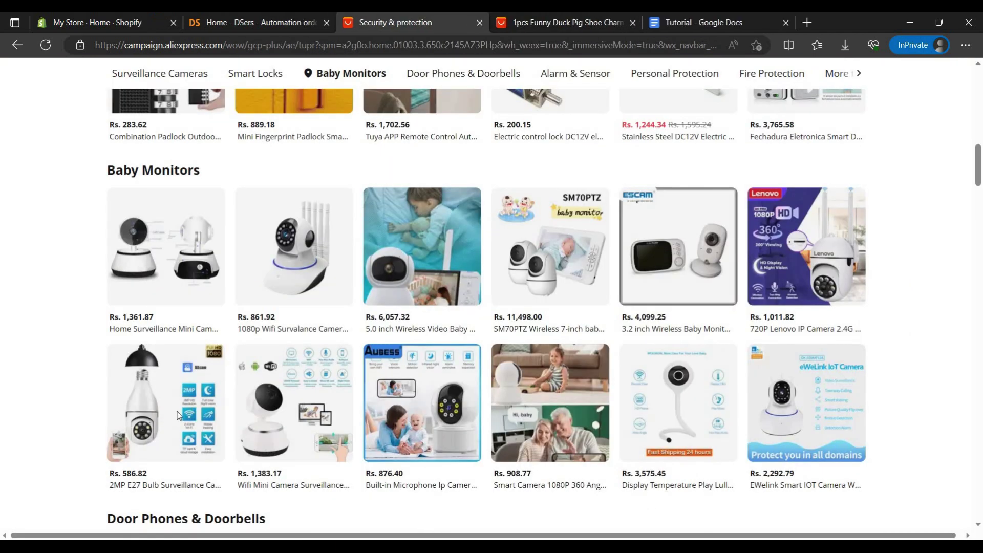
Open the 2MP E27 Bulb Surveillance Camera listing from the Baby Monitors section in a new tab.
right_click(232, 173)
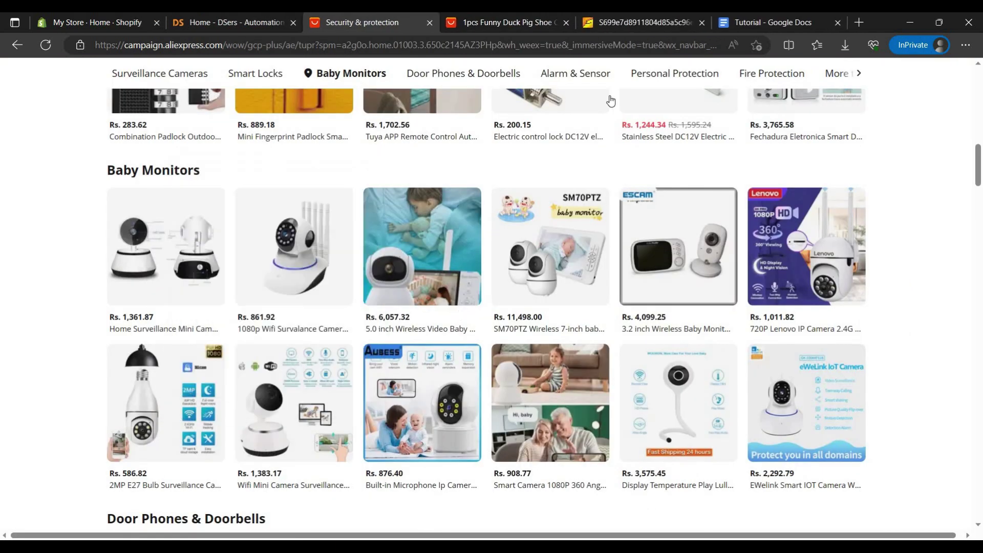
click(702, 23)
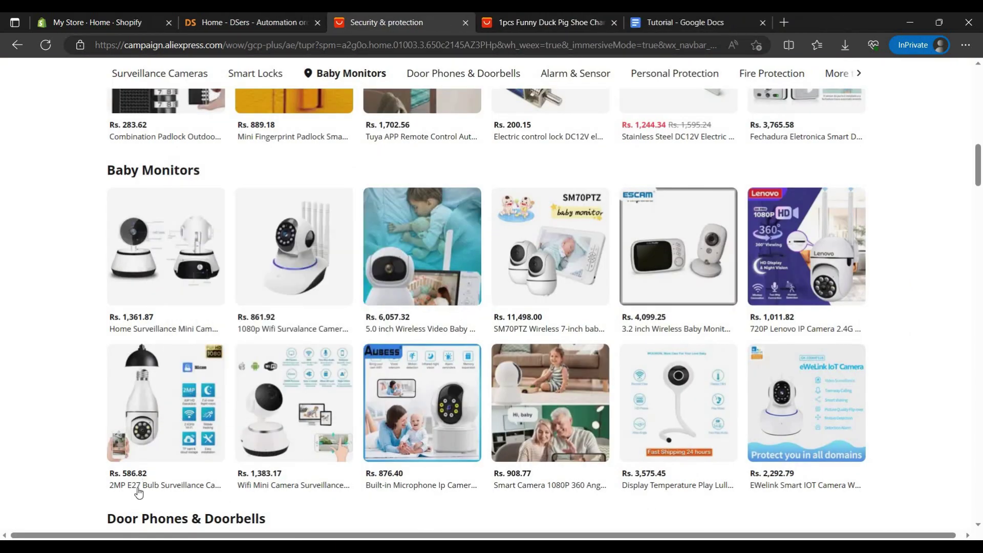
right_click(135, 240)
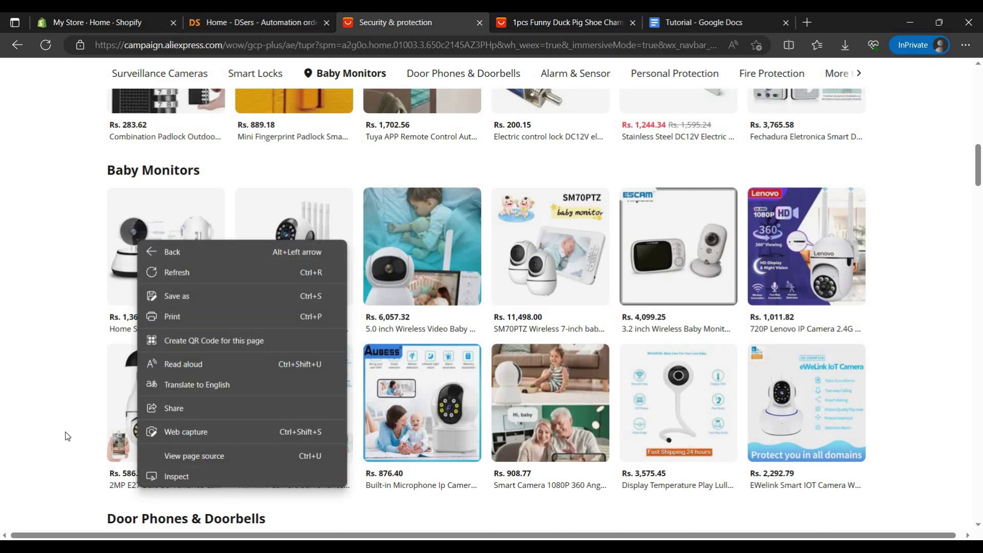
click(132, 431)
click(165, 426)
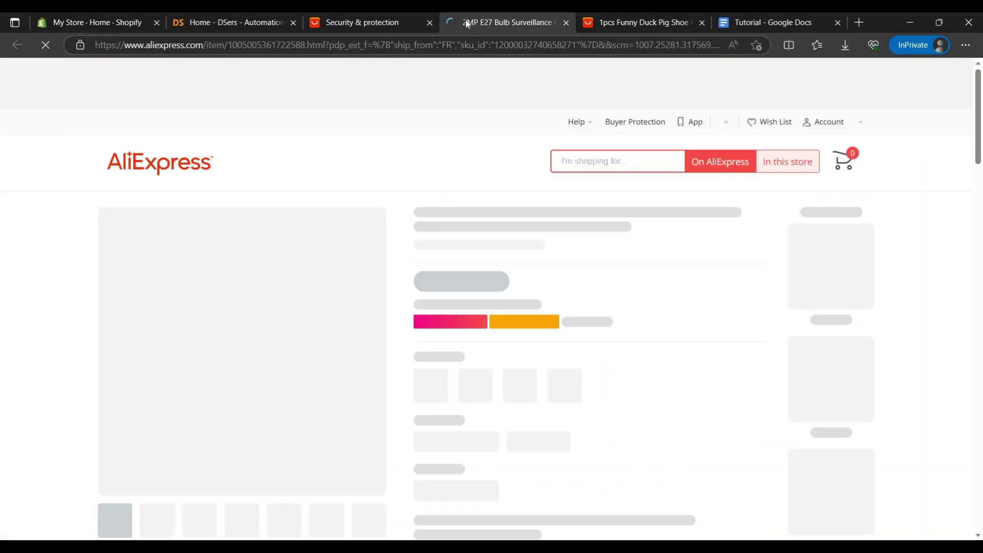
Open the WIFI Solar Camera 1080P PIR listing from Surveillance Cameras in a new tab and return to the promotion page.
key(ctrl+shift+Tab)
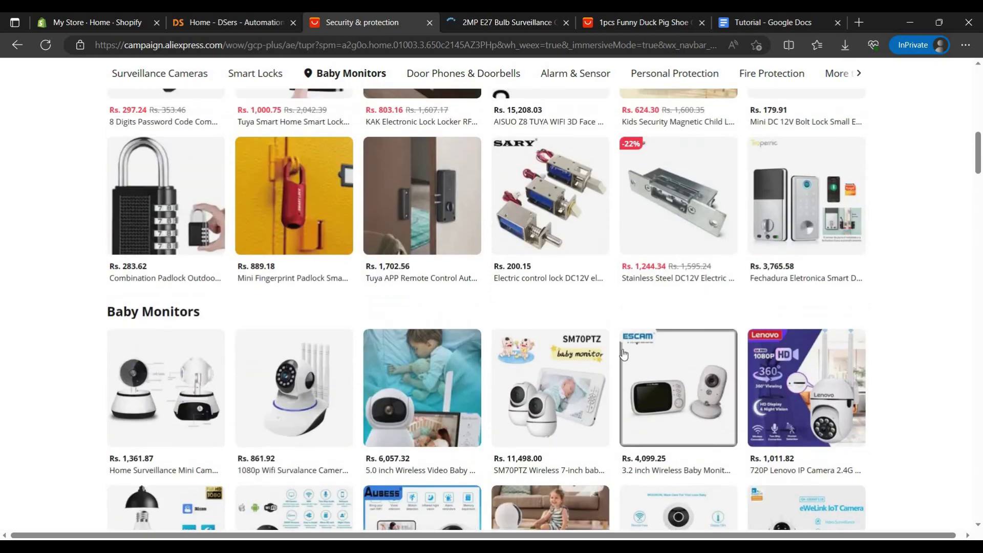
scroll(557, 237, up, 15)
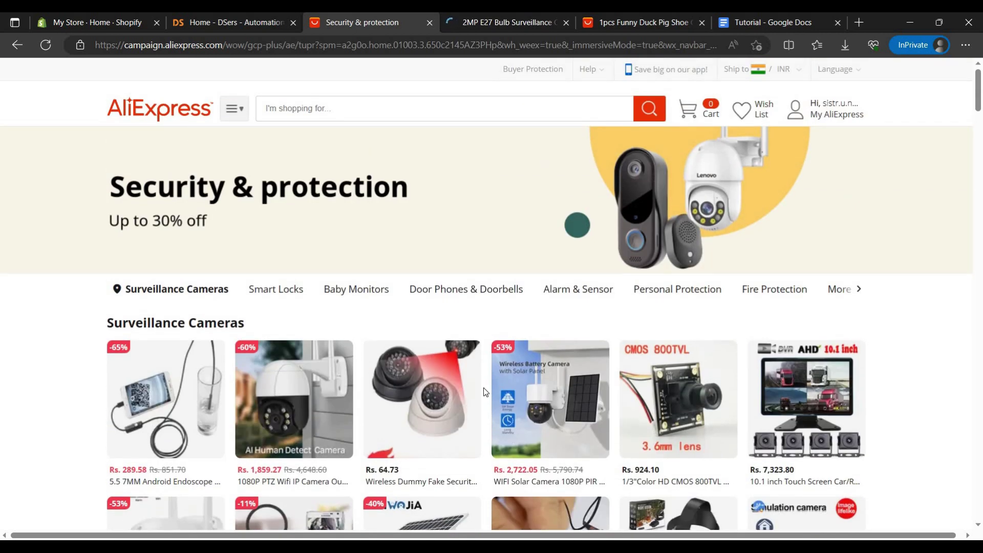
click(485, 393)
key(ctrl+shift+Tab)
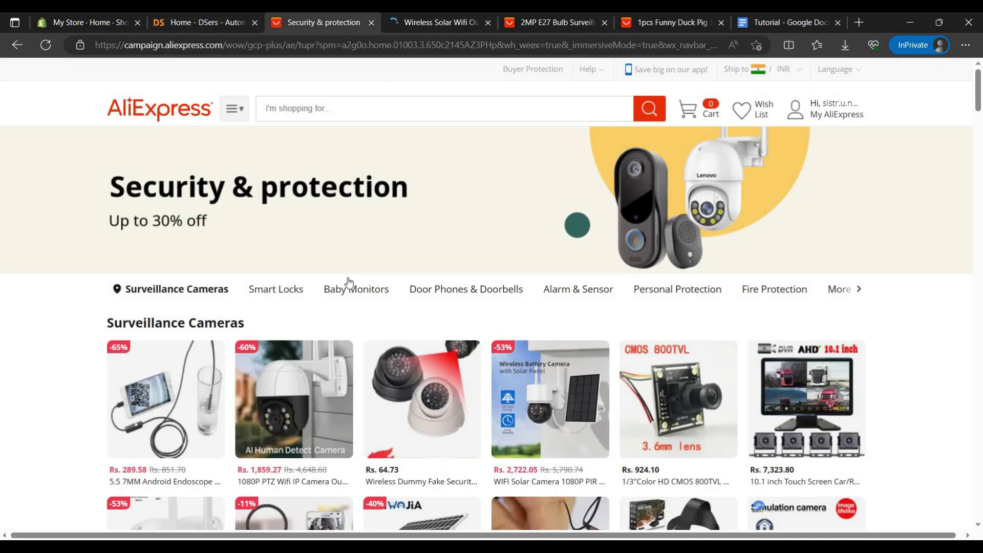
Browse from Smart Locks to Door Phones & Doorbells and open the Wireless Intercom Doorbell listing in a new tab.
click(293, 294)
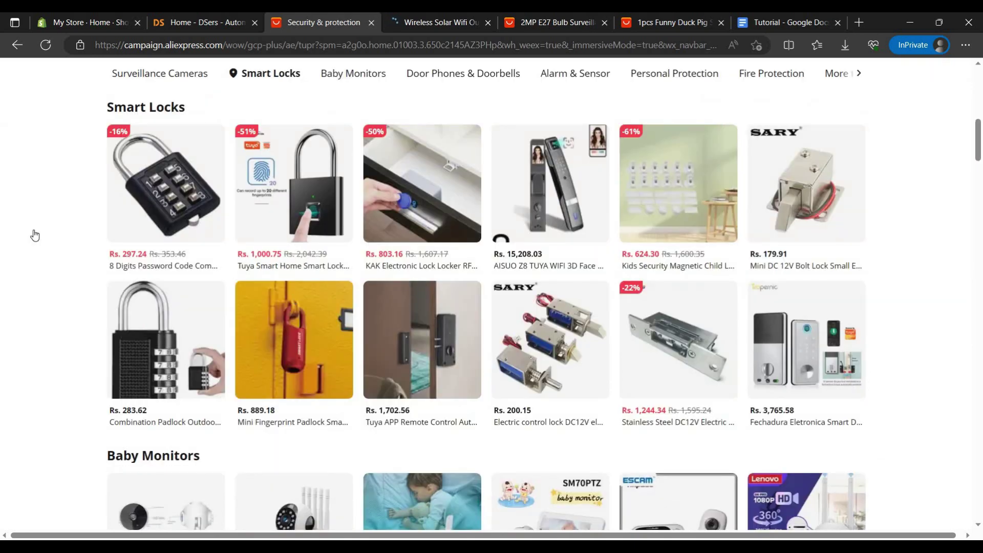
scroll(276, 348, down, 3)
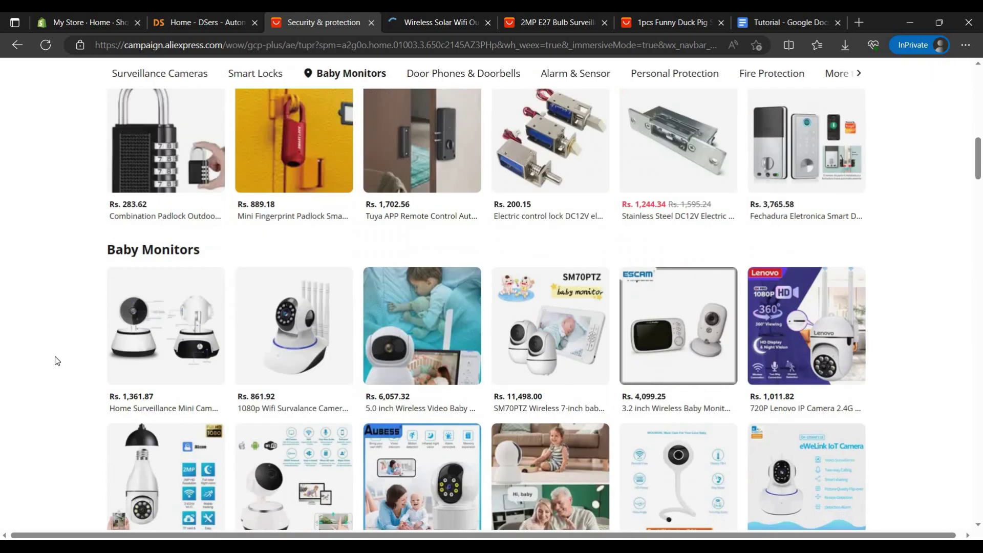
scroll(453, 377, down, 2)
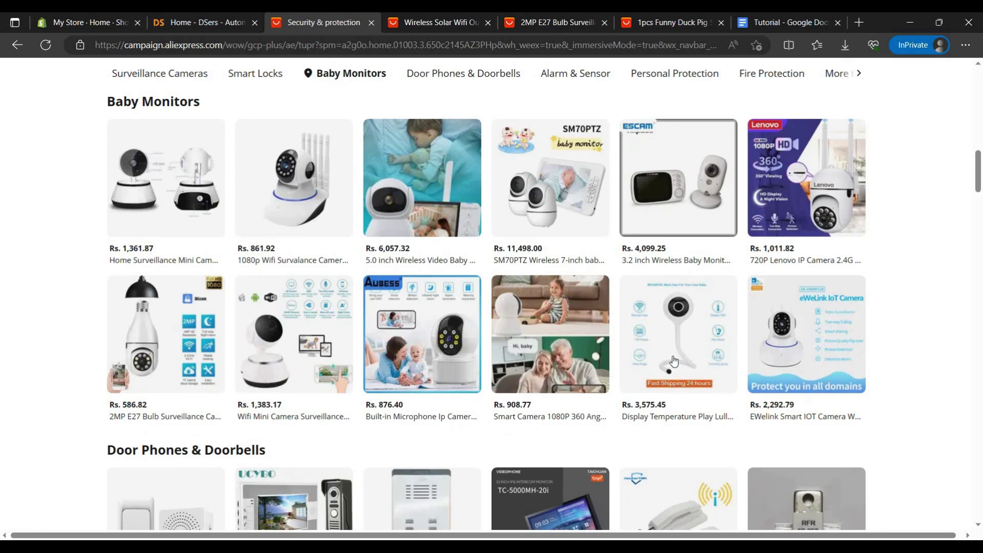
scroll(797, 366, down, 4)
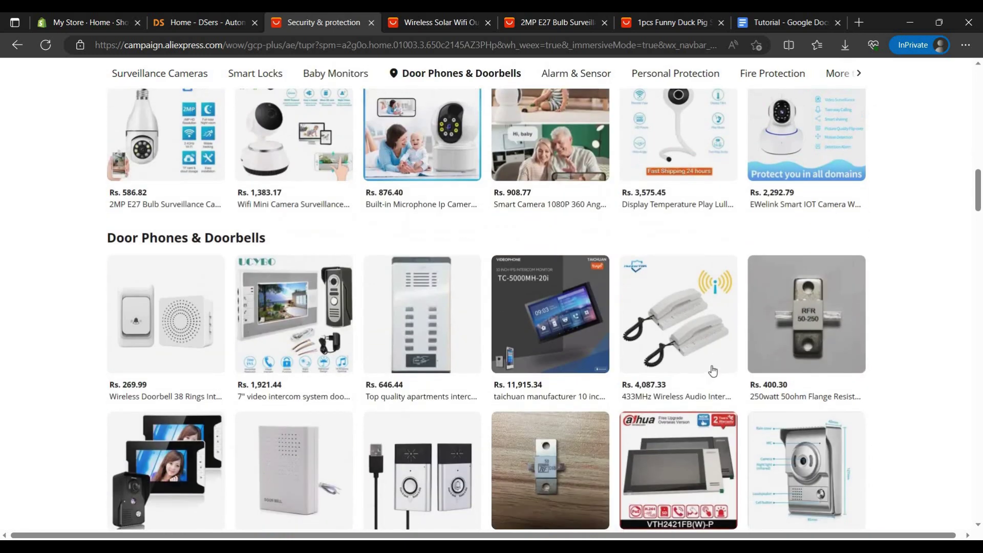
scroll(694, 372, down, 4)
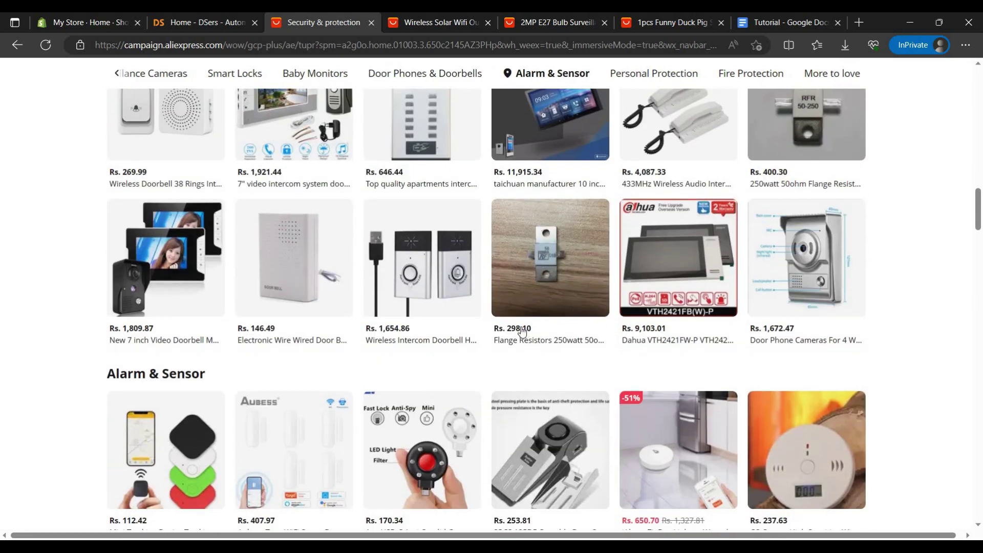
click(407, 277)
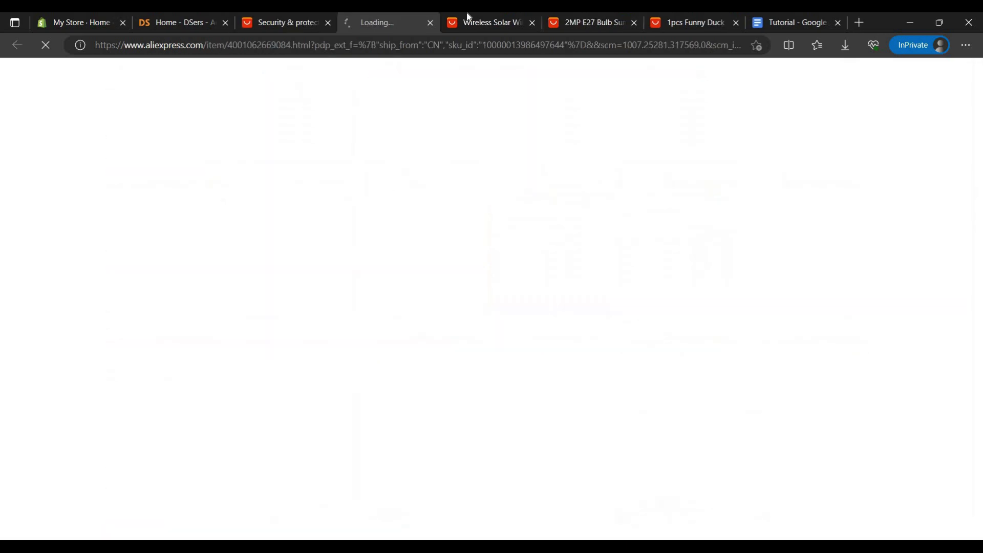
Review the opened shoe charms, E27 bulb camera, WIFI solar camera and Wireless Intercom Doorbell listings, including the doorbell's images and purchase details.
click(670, 19)
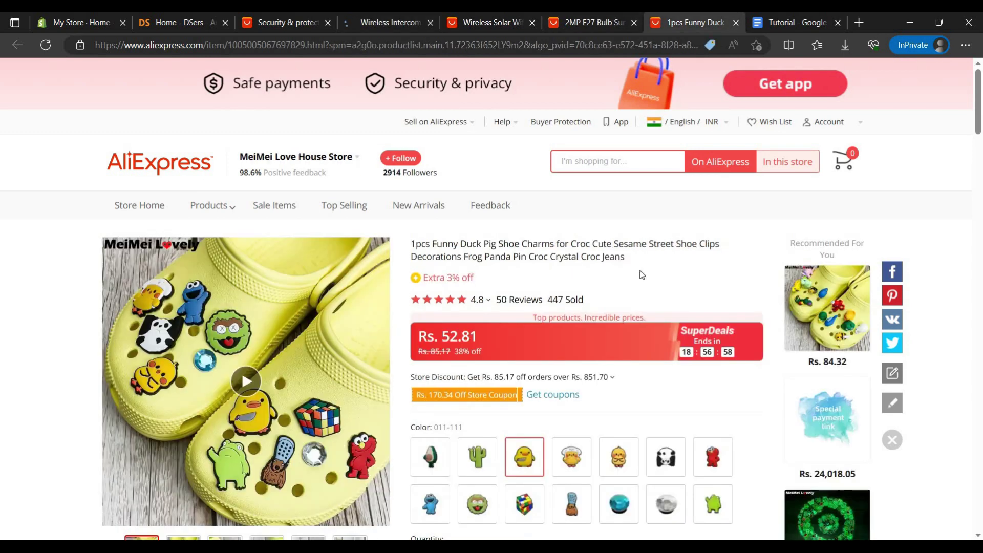
click(627, 19)
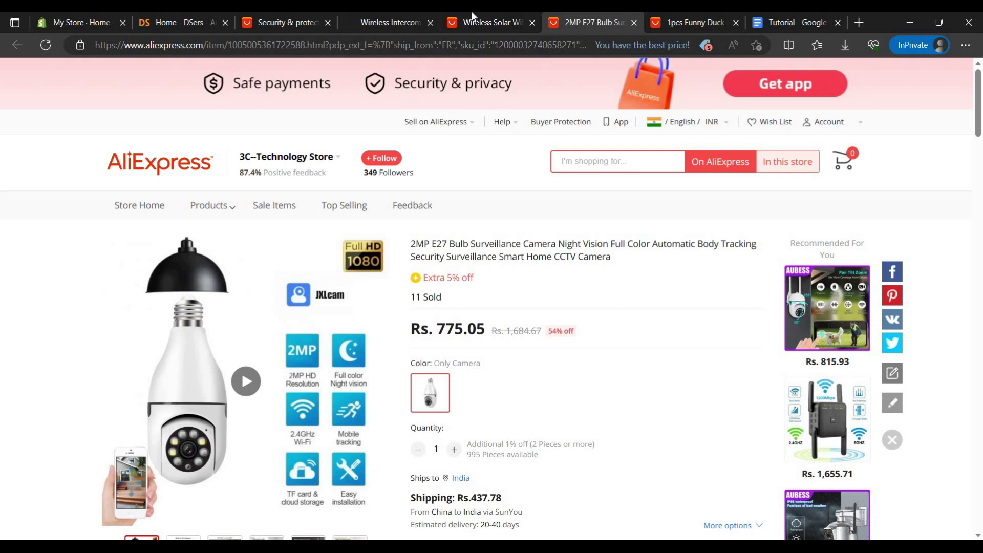
click(462, 24)
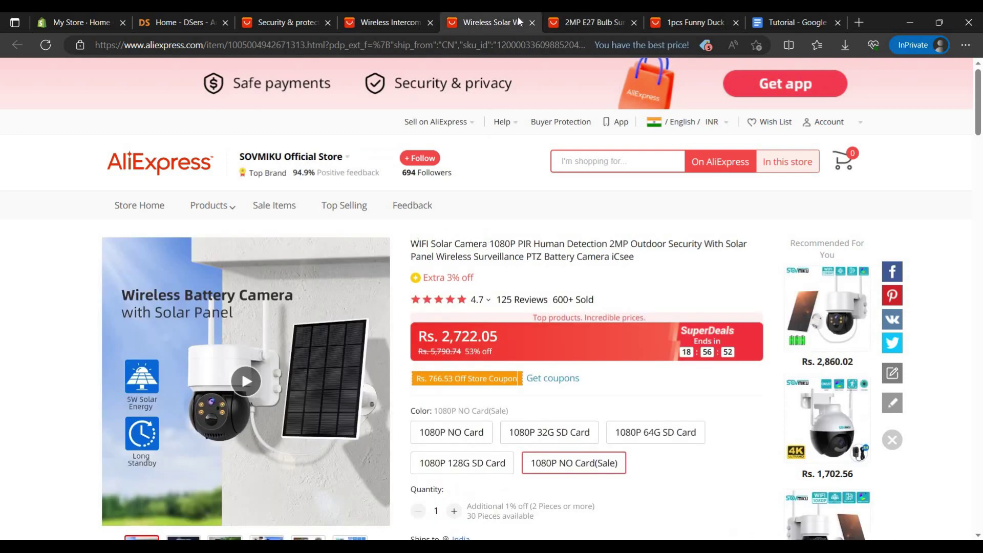
click(427, 21)
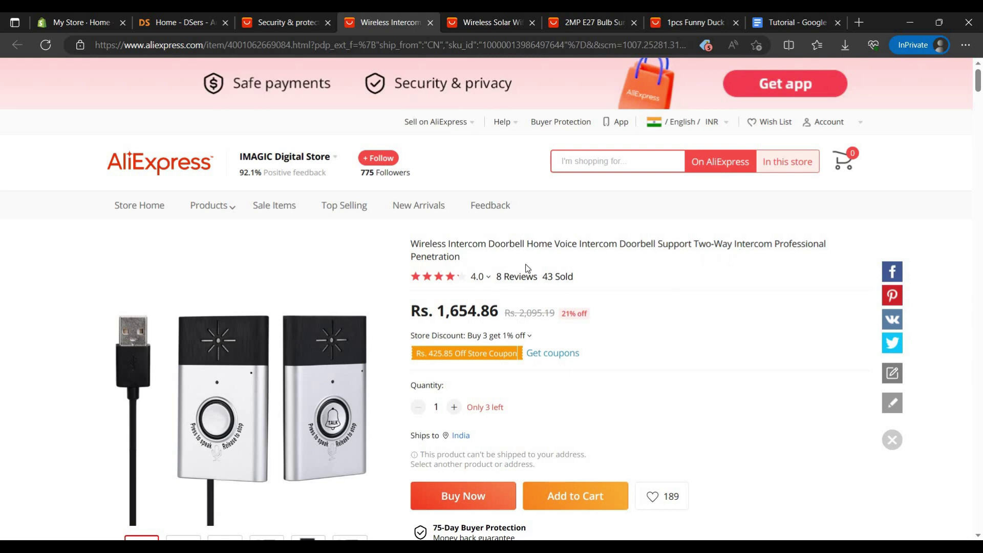
scroll(215, 379, down, 3)
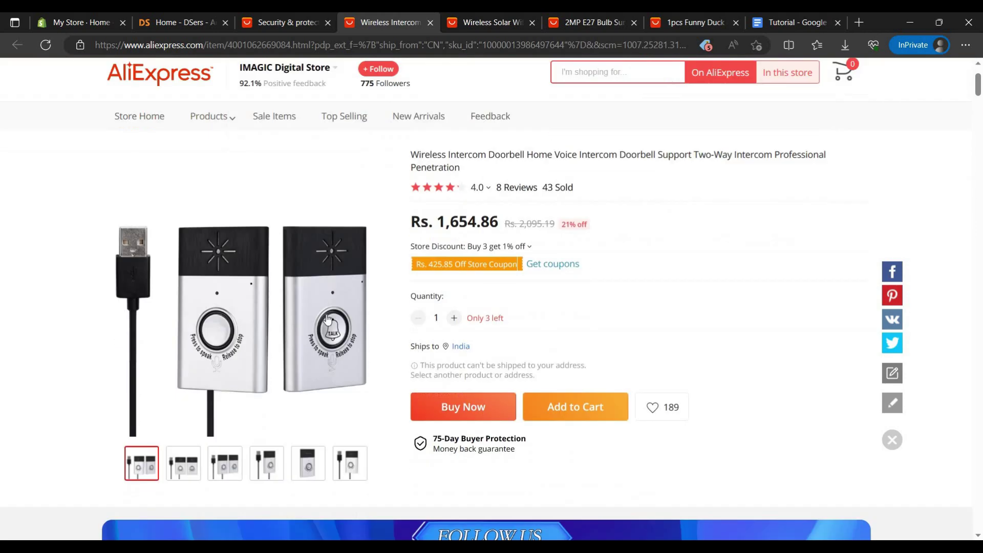
scroll(214, 377, up, 3)
scroll(307, 409, down, 3)
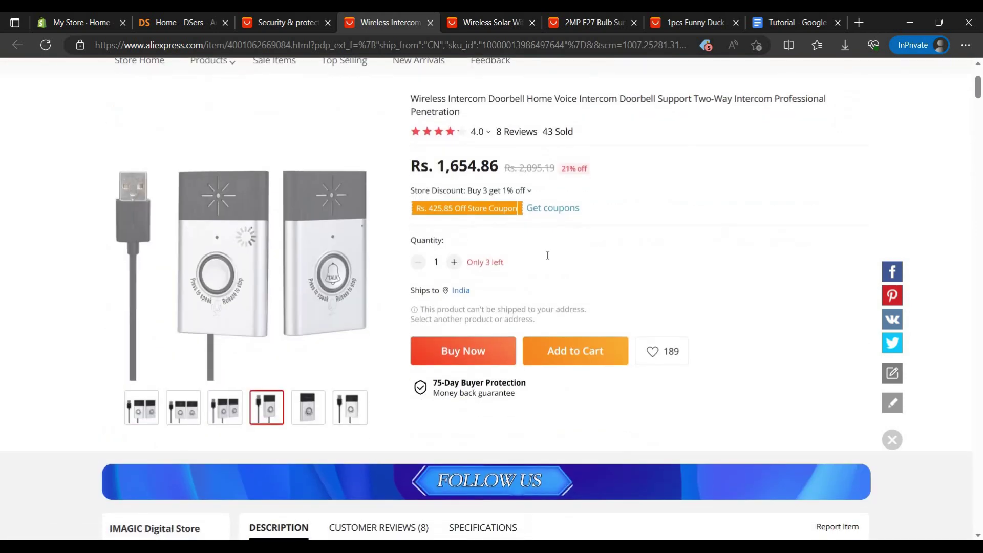
scroll(547, 256, up, 3)
Close the Security & protection page and copy the web address of the Wireless Intercom Doorbell listing.
click(316, 17)
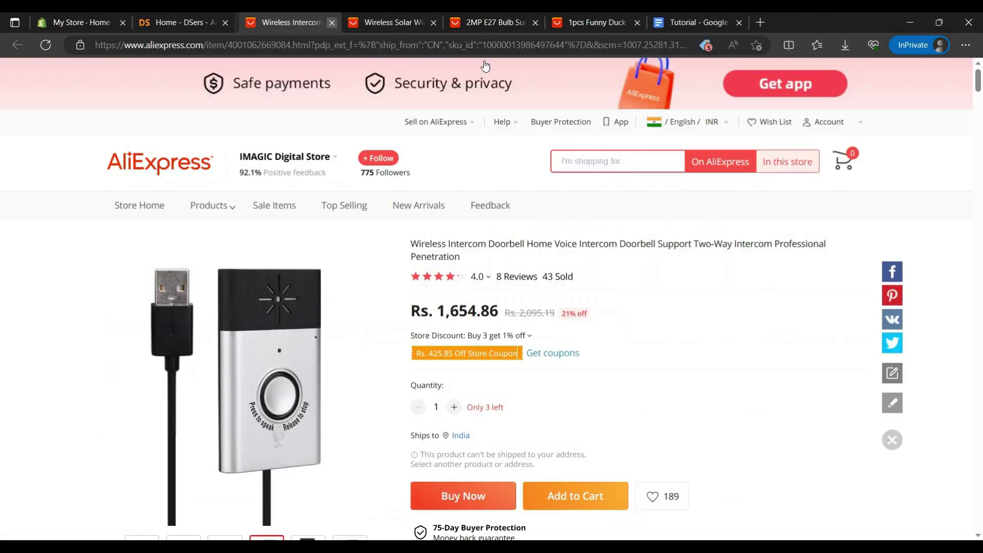
key(ctrl+w)
right_click(483, 45)
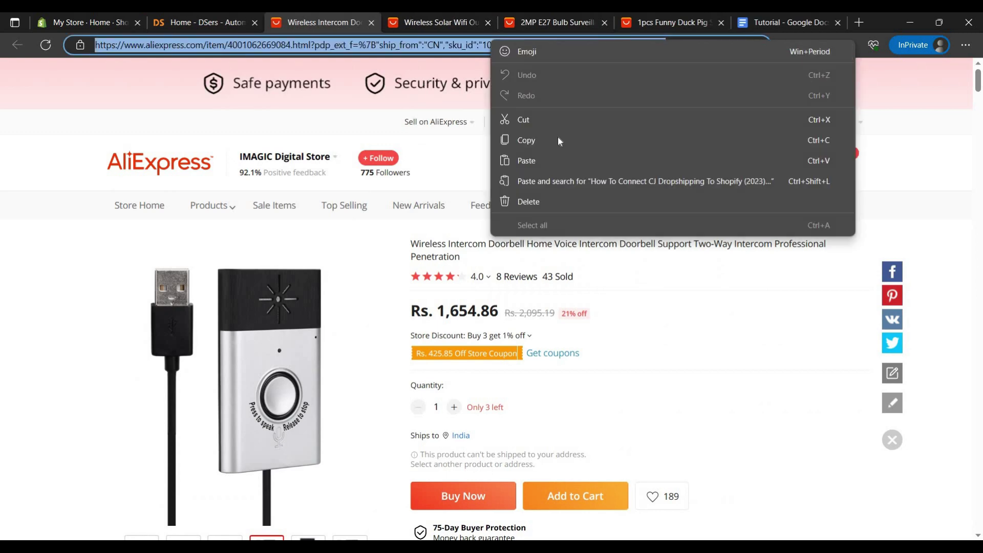
click(557, 140)
right_click(461, 20)
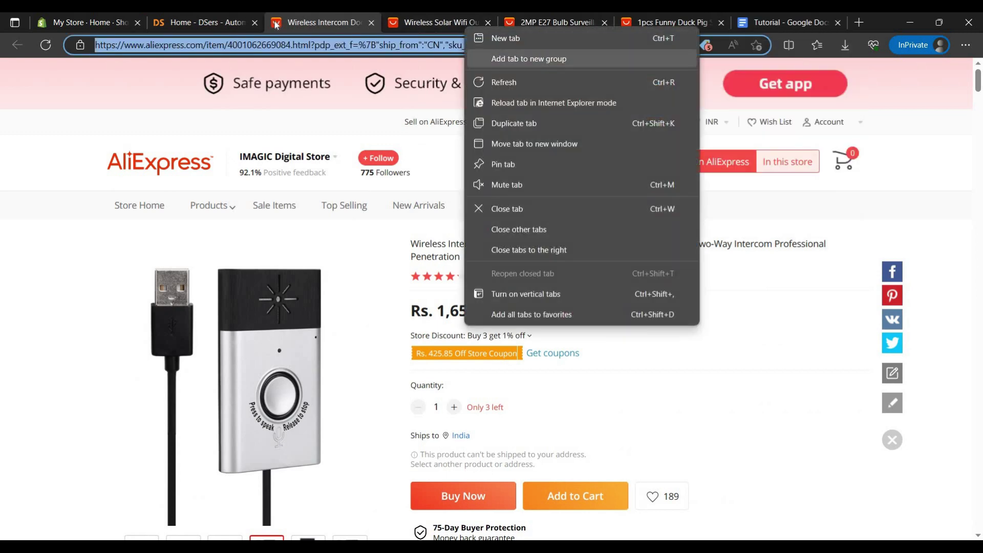
Switch to DSers and look over the Open Orders and Tracking pages.
click(220, 24)
click(220, 25)
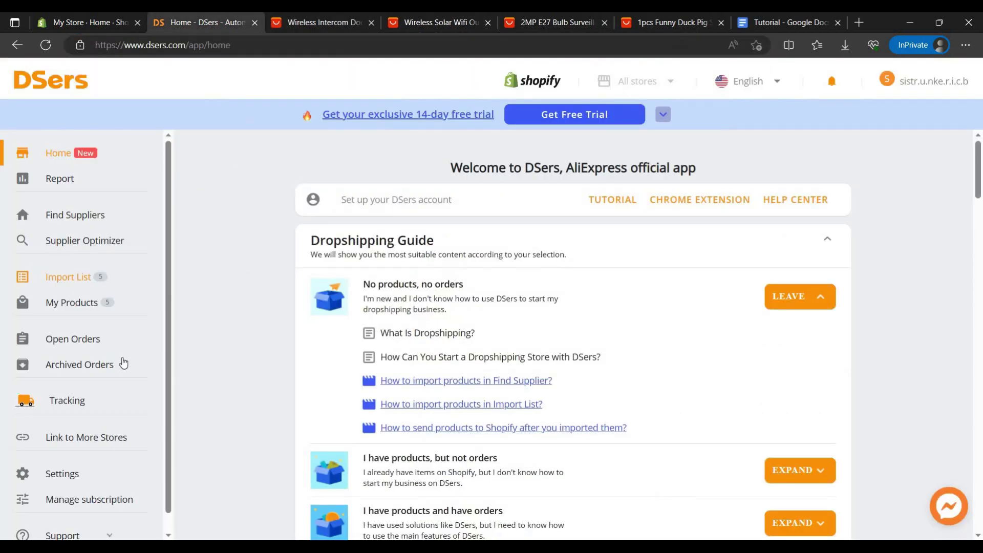
click(98, 340)
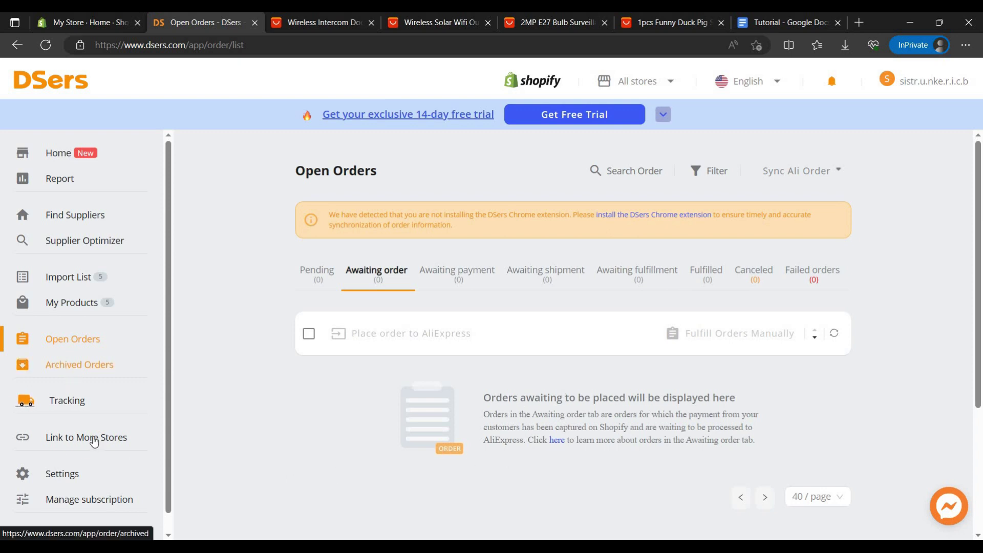
click(93, 404)
scroll(475, 362, down, 1)
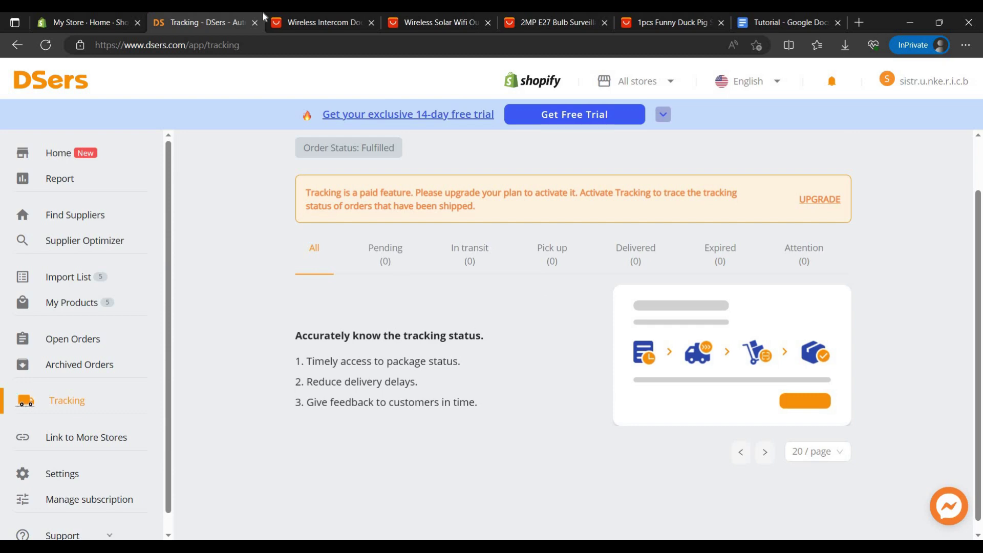
click(128, 20)
click(200, 22)
Search the Supplier Optimizer for similar products with the copied Wireless Intercom Doorbell URL.
click(92, 249)
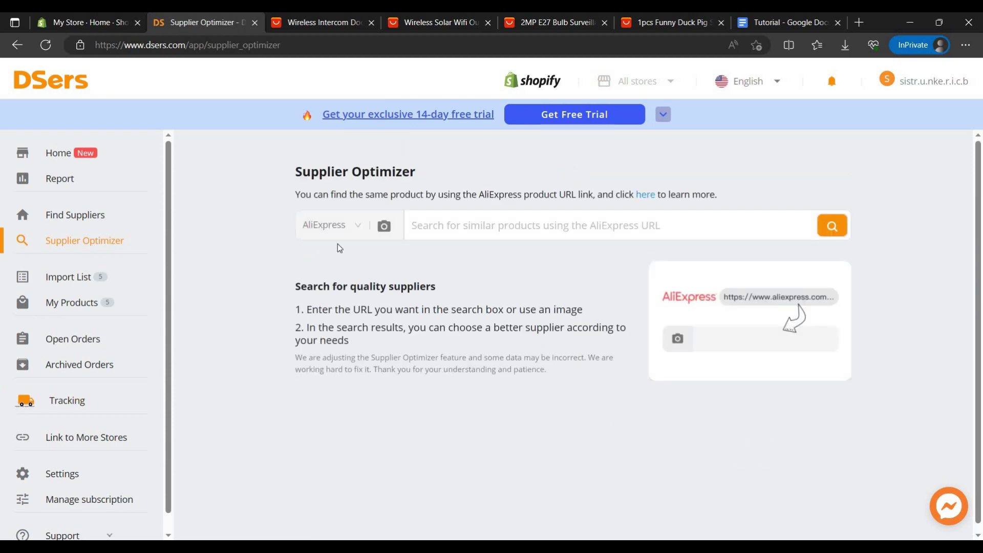
click(450, 238)
right_click(448, 237)
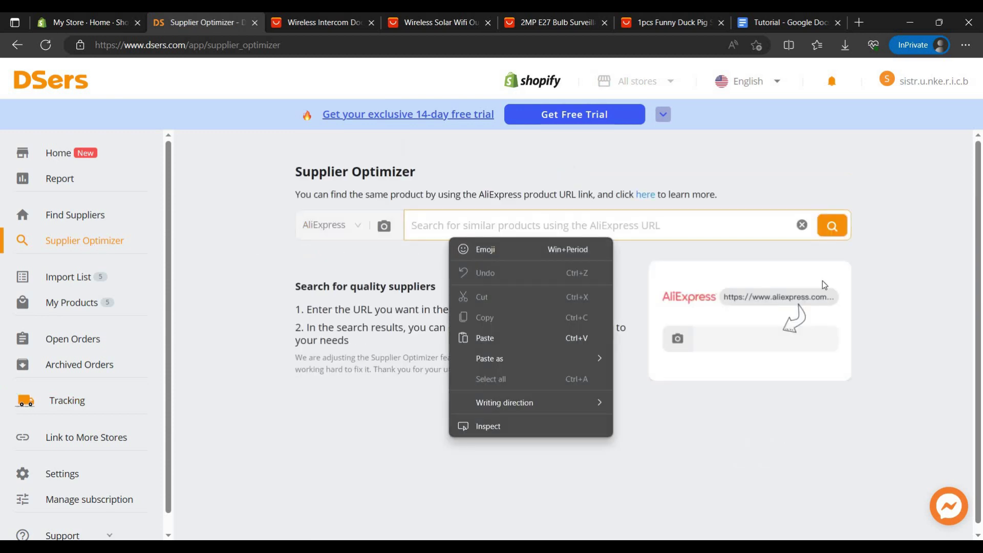
key(ctrl+v)
click(841, 226)
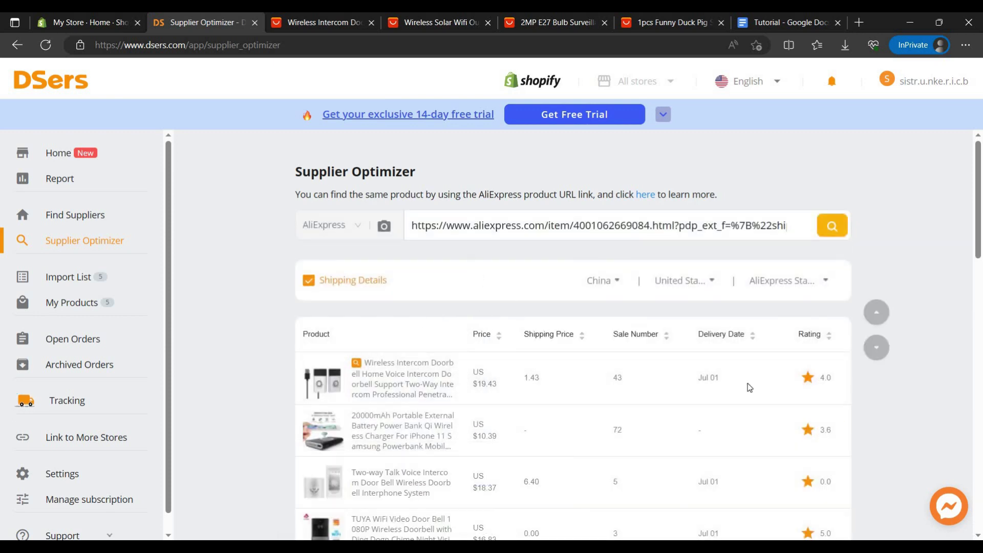
Look through the supplier results, import the Wireless Intercom Doorbell into the import list and stay on the results page.
scroll(541, 388, down, 7)
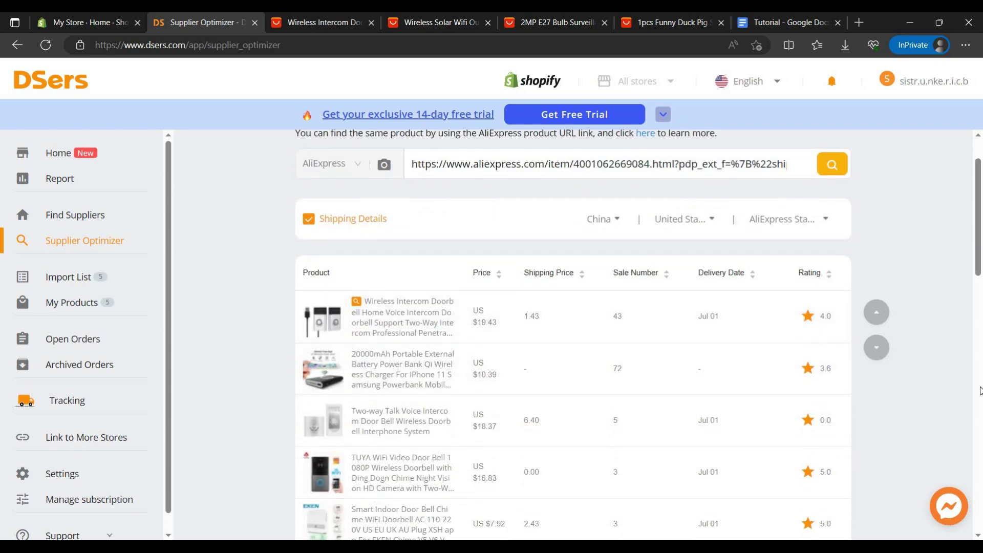
scroll(920, 442, down, 4)
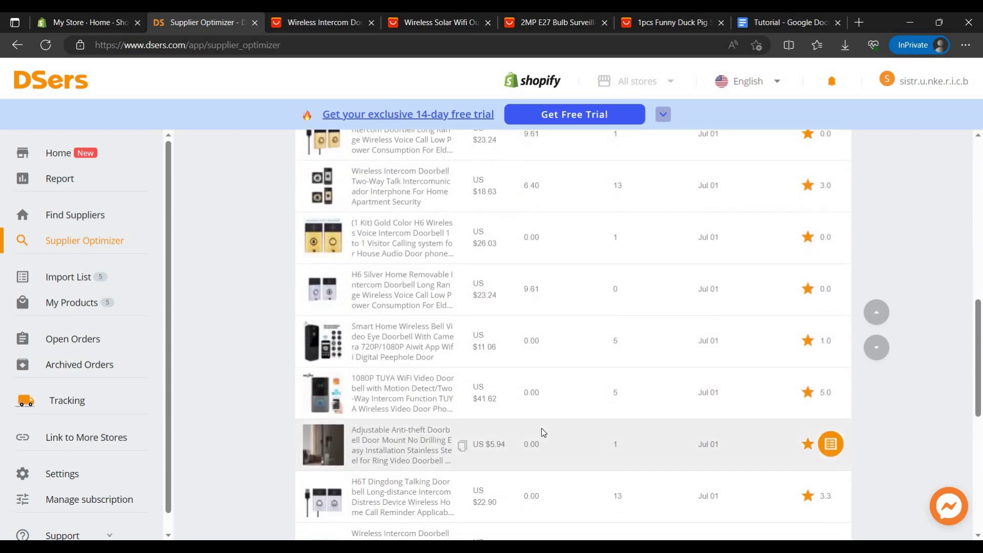
scroll(489, 424, up, 11)
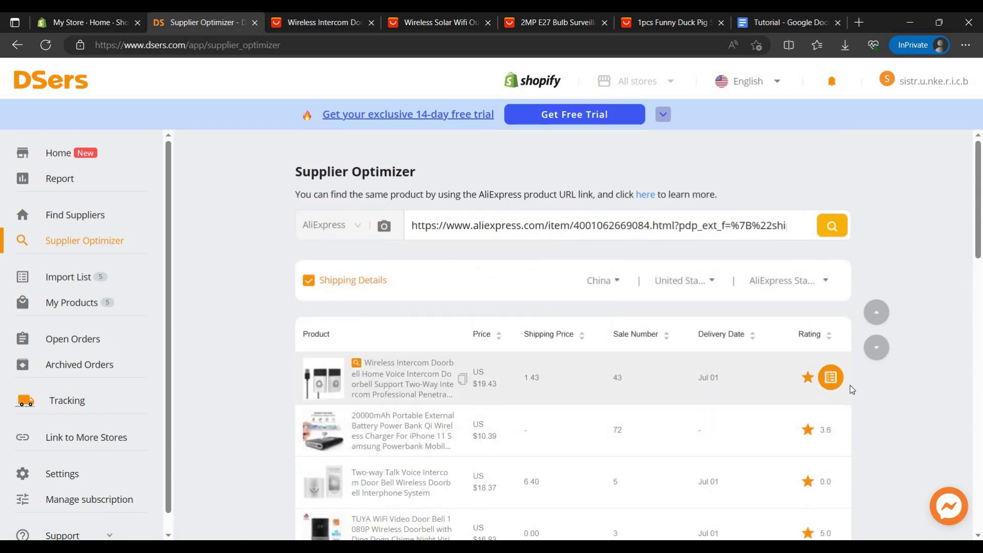
click(832, 384)
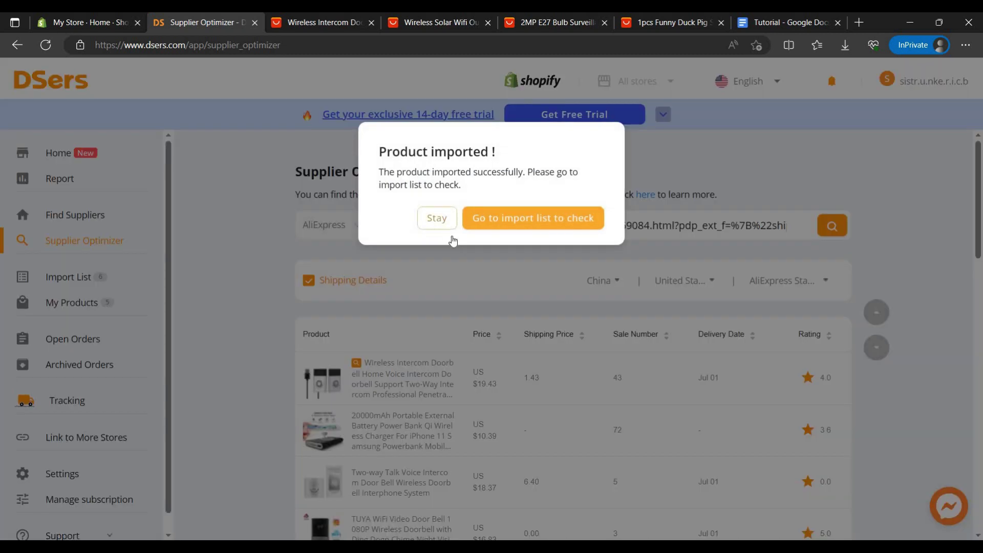
click(439, 235)
Close the Wireless Intercom Doorbell listing and copy the web address of the WIFI Solar Camera 1080P PIR listing.
click(364, 19)
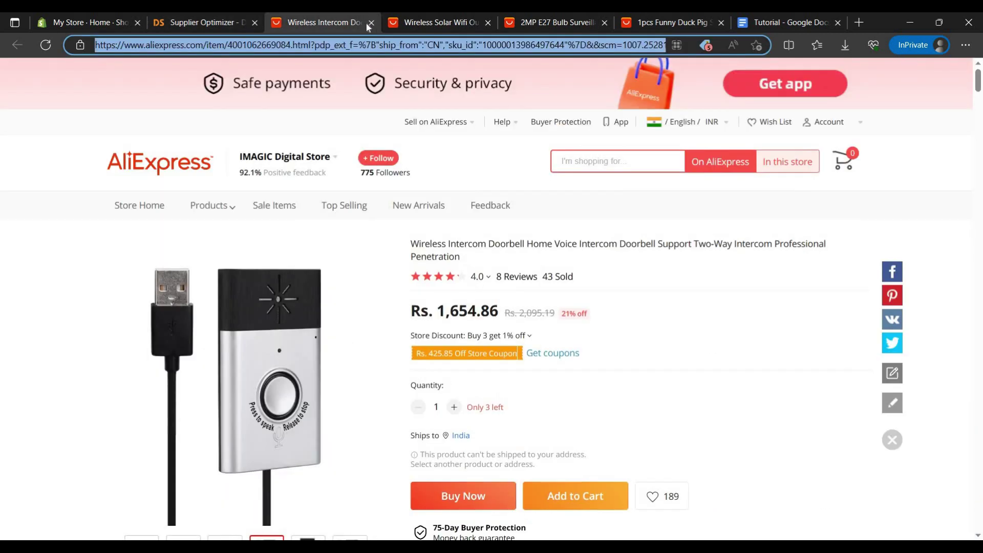
click(371, 22)
right_click(377, 41)
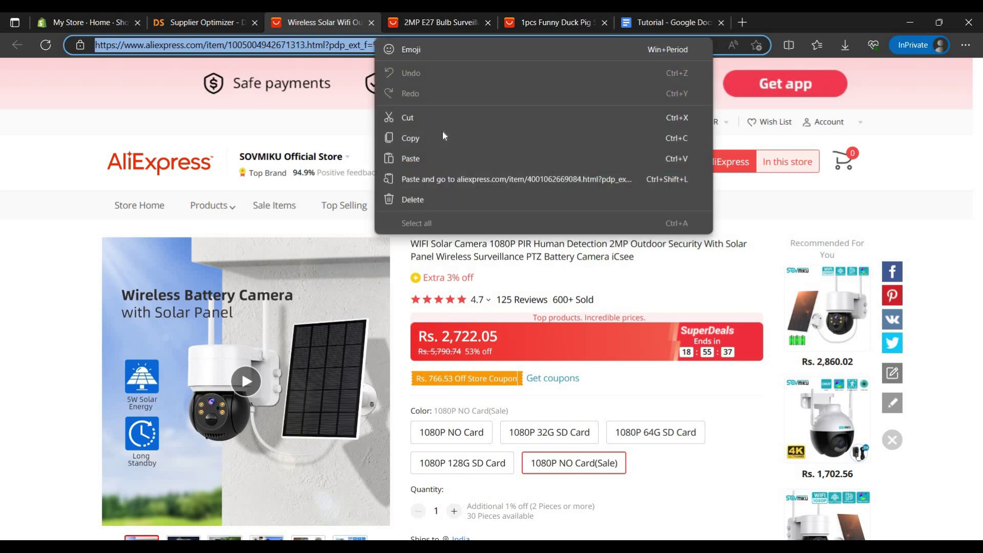
Replace the URL in the DSers Supplier Optimizer with the copied WIFI Solar Camera link and search for suppliers.
click(225, 22)
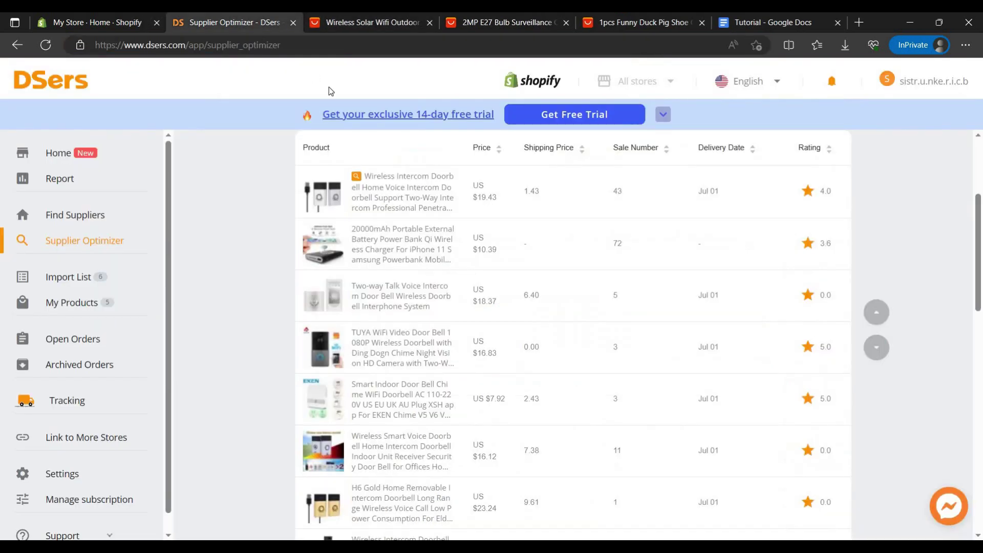
scroll(538, 246, up, 4)
click(520, 229)
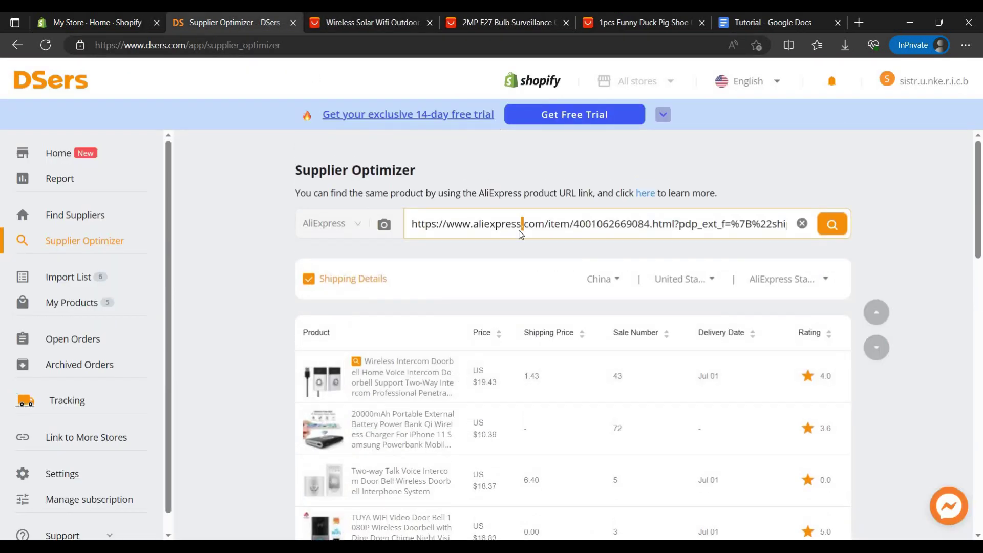
key(ctrl+a)
right_click(517, 225)
click(612, 307)
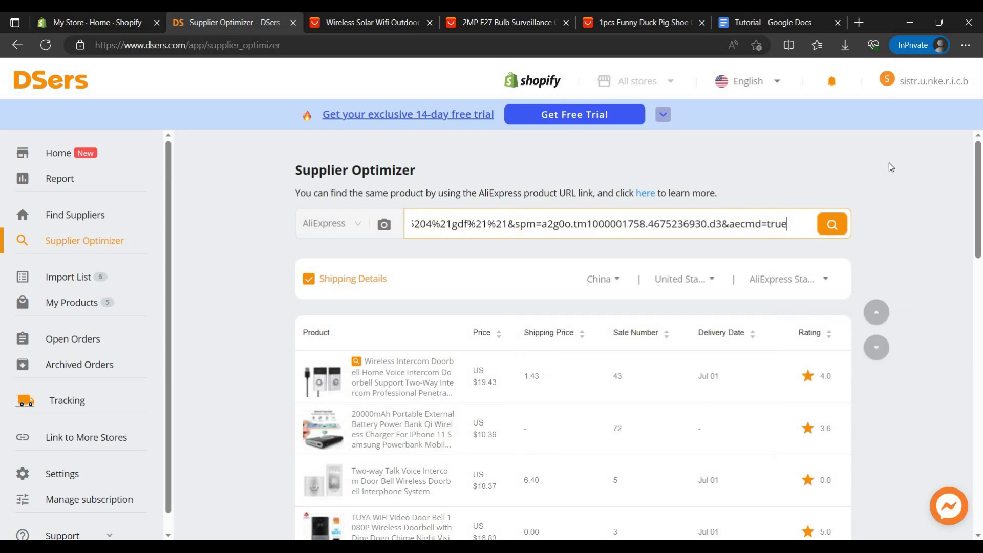
click(833, 224)
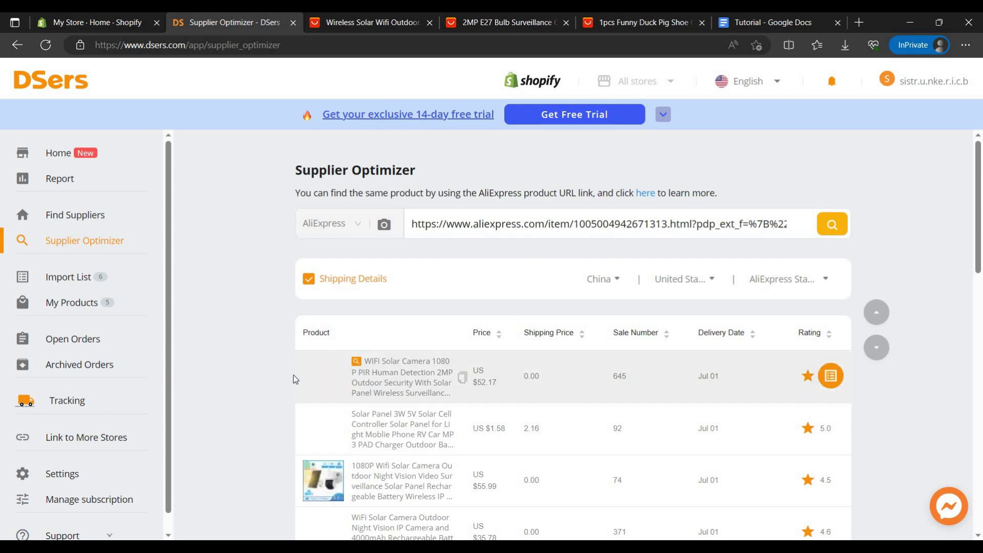
Compare the solar camera suppliers, import the WIFI Solar Camera 1080P PIR into the import list and stay on the results page.
scroll(522, 350, down, 1)
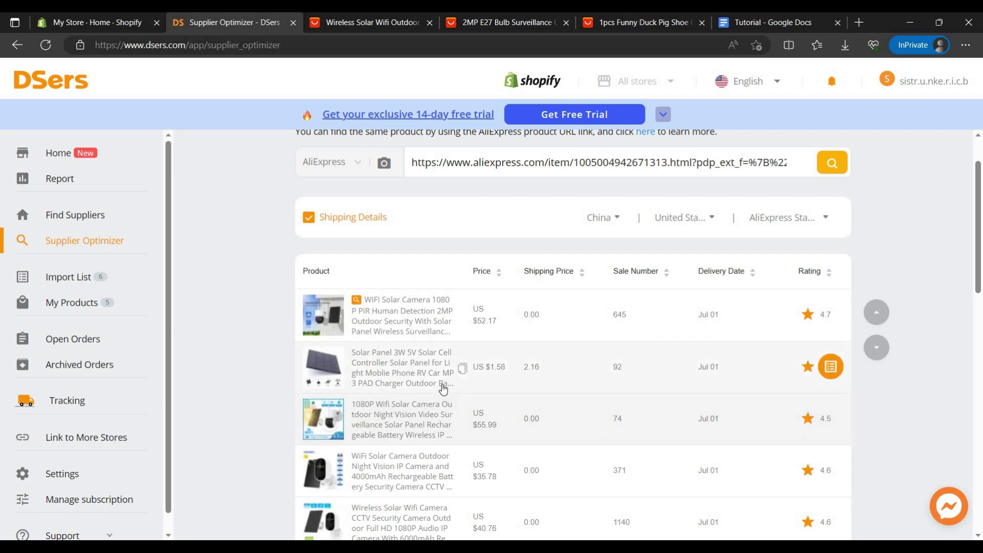
scroll(433, 373, down, 1)
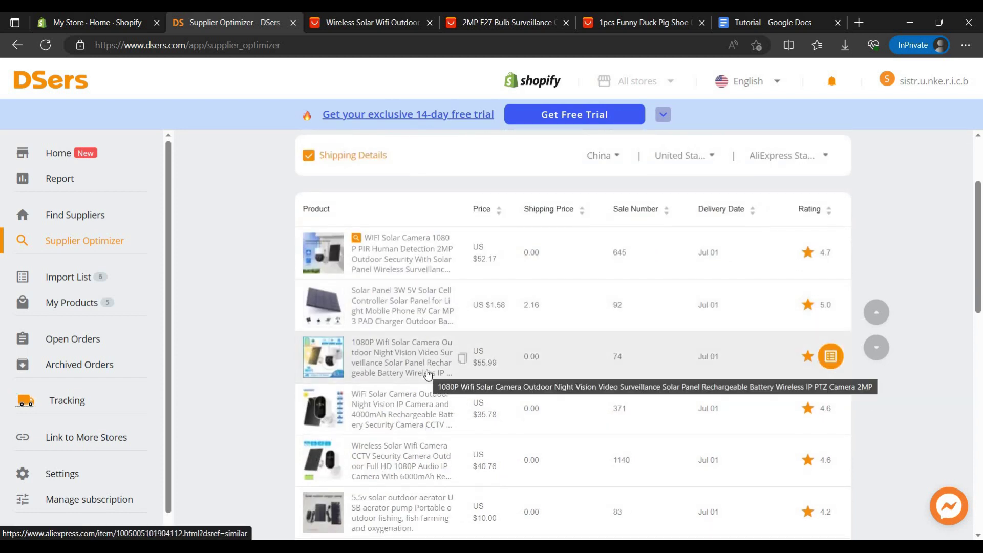
scroll(428, 375, down, 2)
scroll(891, 400, down, 5)
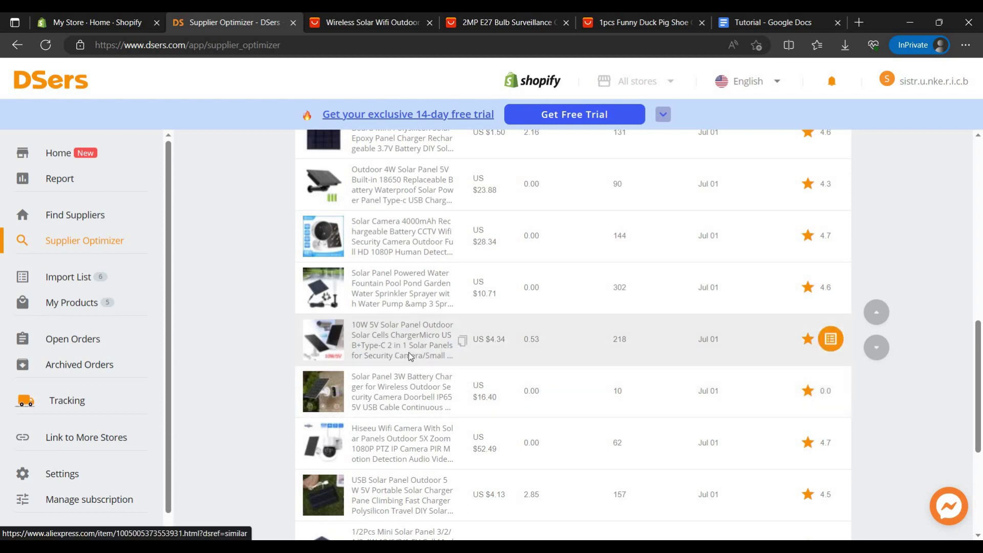
scroll(407, 379, down, 1)
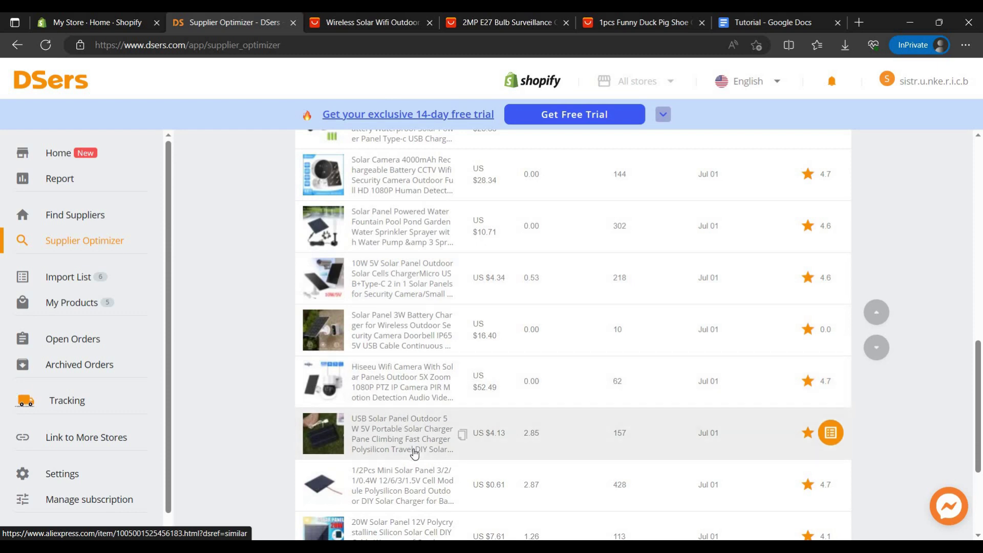
scroll(536, 445, up, 10)
scroll(648, 416, up, 3)
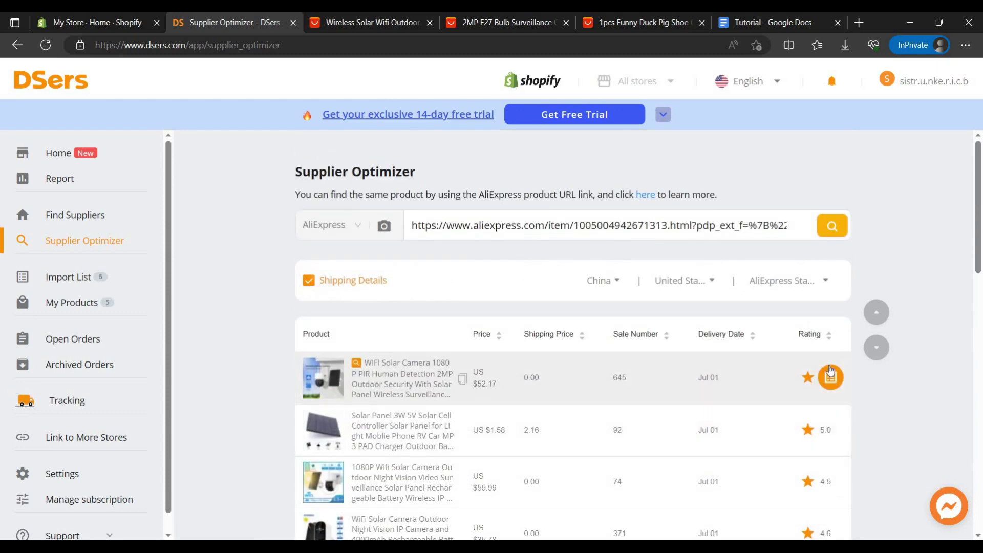
click(830, 373)
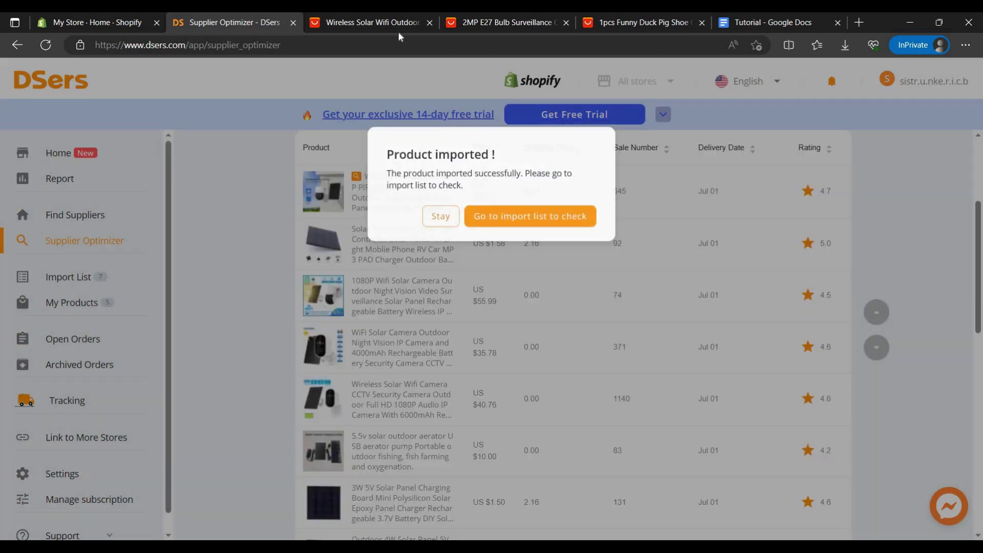
click(437, 218)
Close the WIFI Solar Camera listing, copy the 2MP E27 Bulb Surveillance Camera listing's URL and return to the Supplier Optimizer search.
click(425, 23)
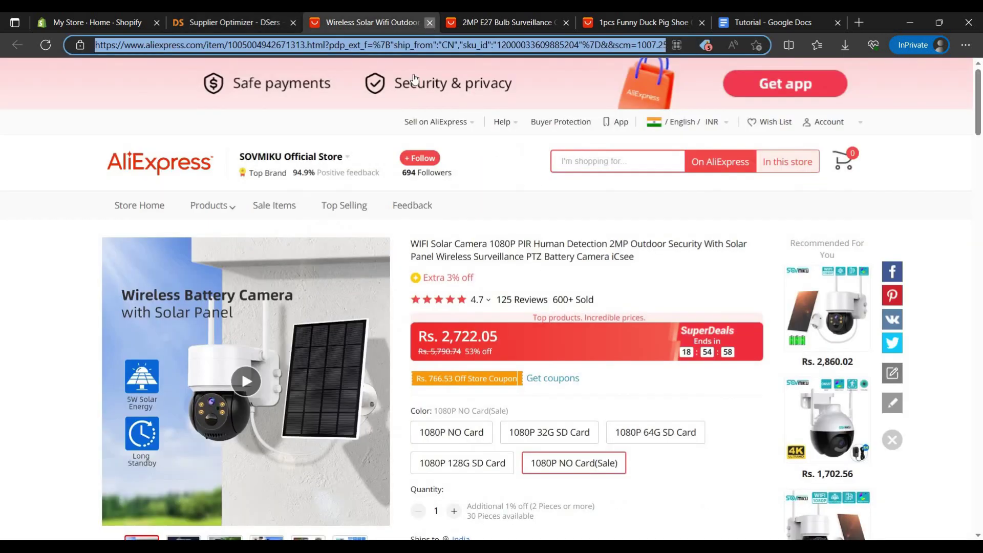
key(ctrl+w)
right_click(424, 46)
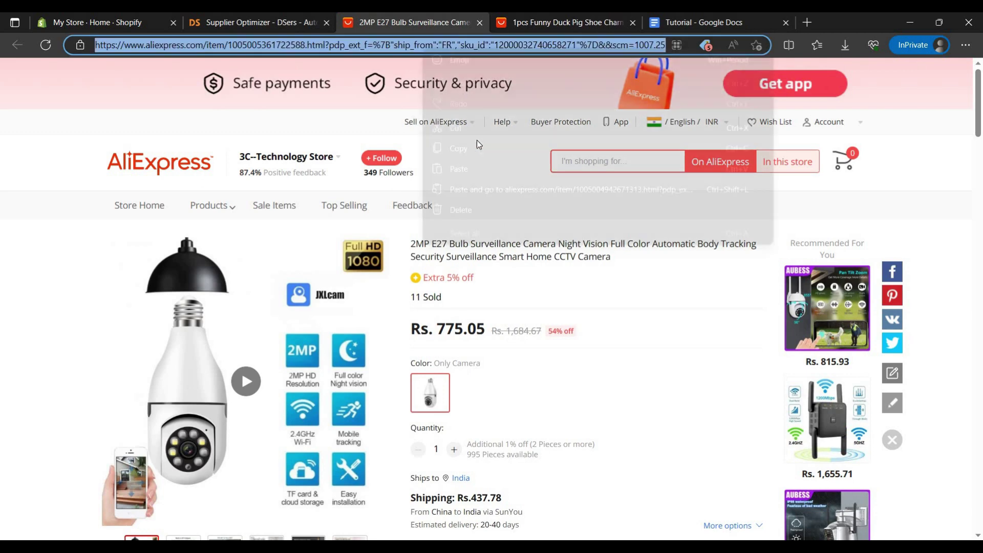
click(480, 132)
key(ctrl+shift+Tab)
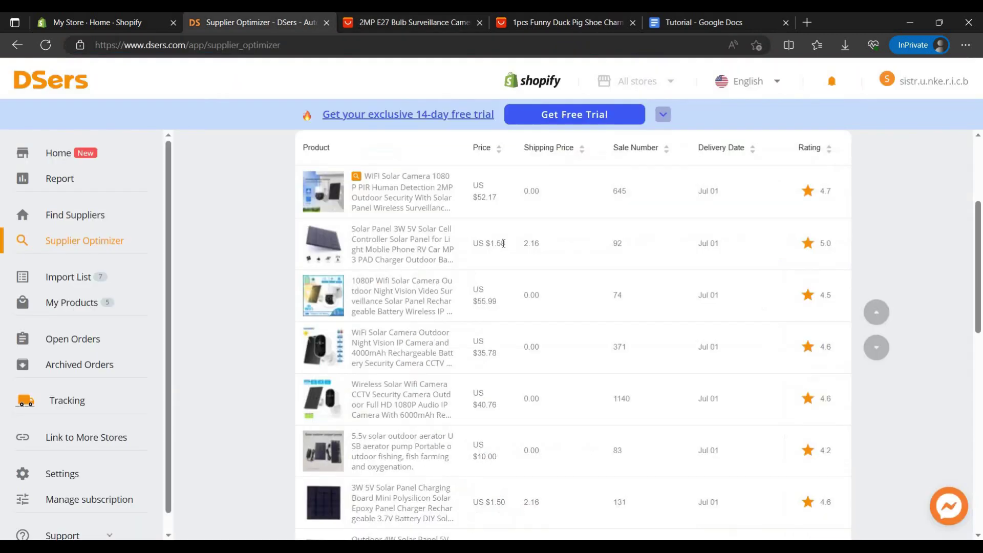
scroll(512, 246, up, 4)
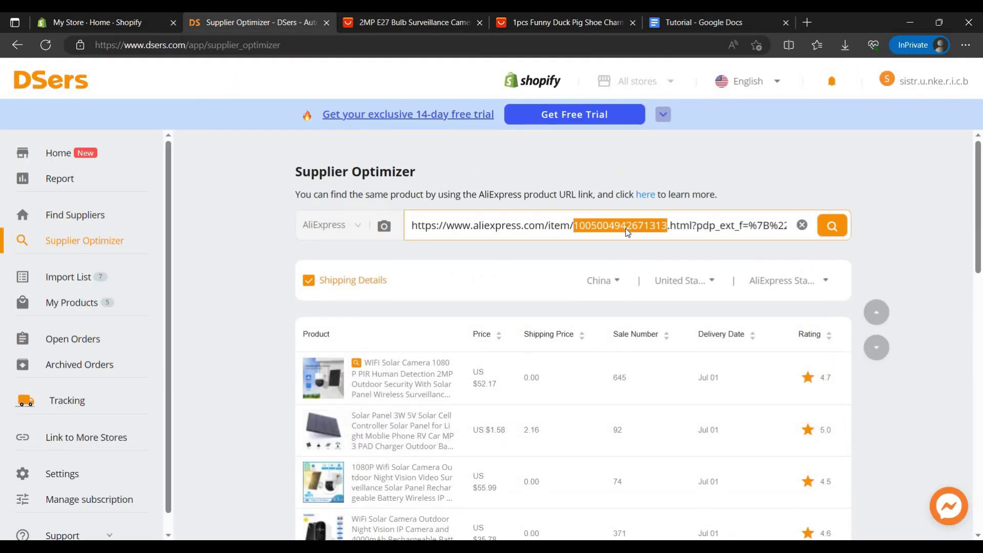
Replace the URL in the Supplier Optimizer with the copied 2MP E27 Bulb Surveillance Camera link and search for suppliers.
triple_click(627, 229)
right_click(626, 228)
click(660, 305)
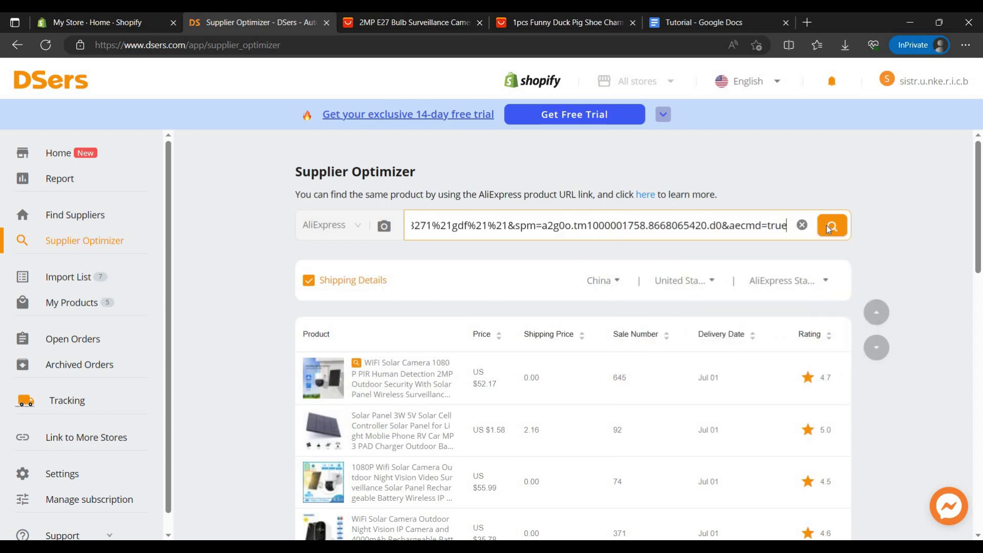
click(831, 226)
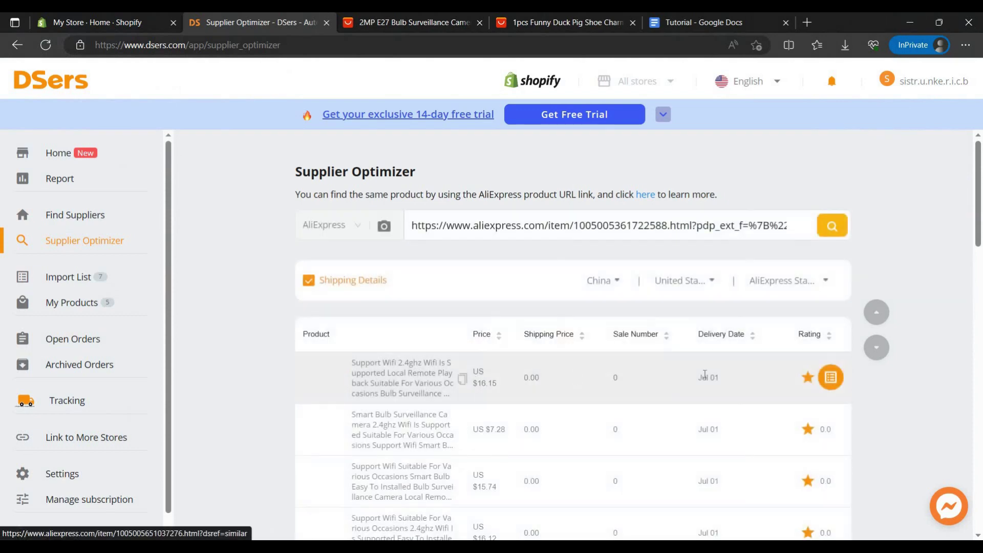
Compare the bulb camera suppliers and import the Smart Bulb Surveillance Camera priced US $7.28 into the import list.
scroll(635, 396, down, 3)
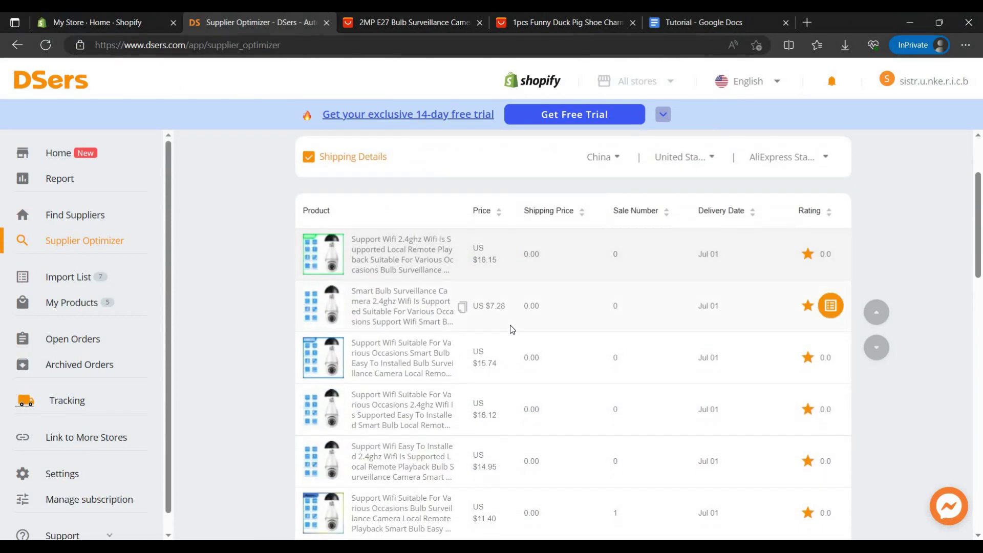
scroll(504, 399, down, 3)
scroll(503, 417, down, 10)
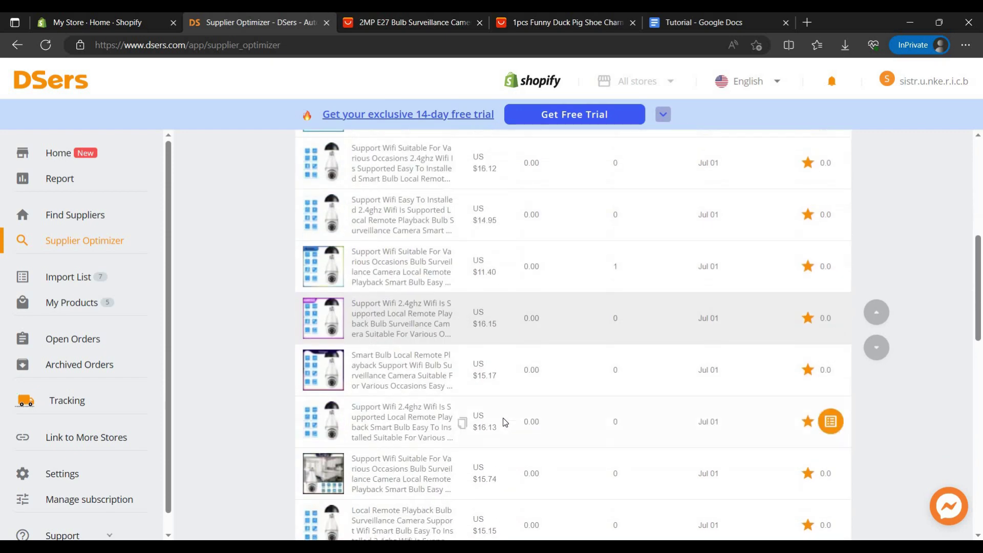
scroll(503, 426, down, 8)
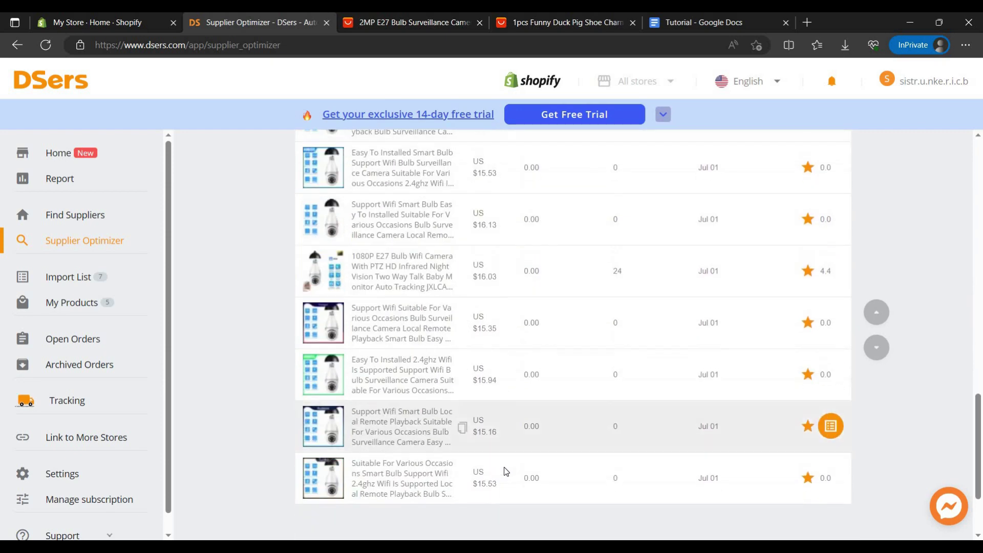
scroll(528, 471, up, 5)
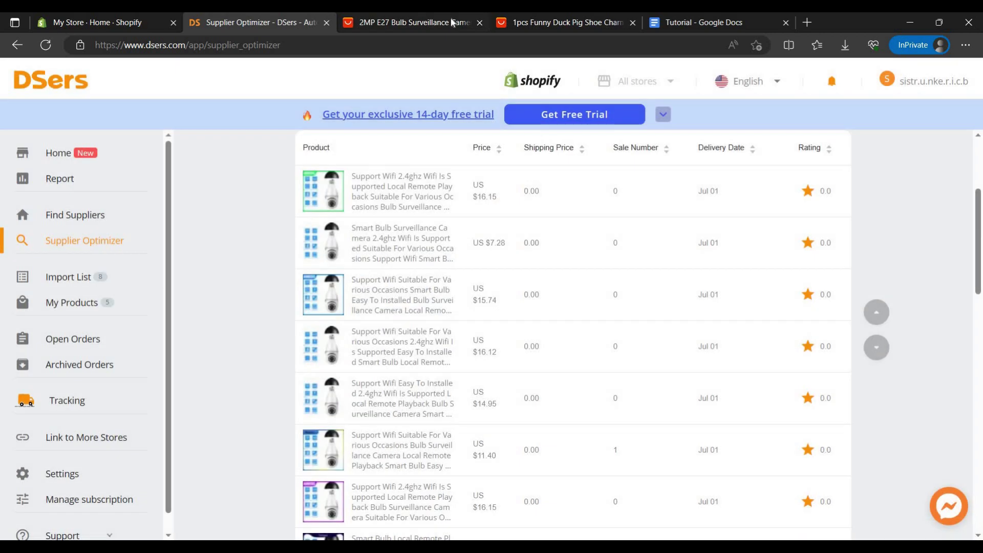
Close the 2MP E27 Bulb Surveillance Camera listing, copy the Funny Duck Pig Shoe Charms listing's URL and return to the Supplier Optimizer.
click(471, 23)
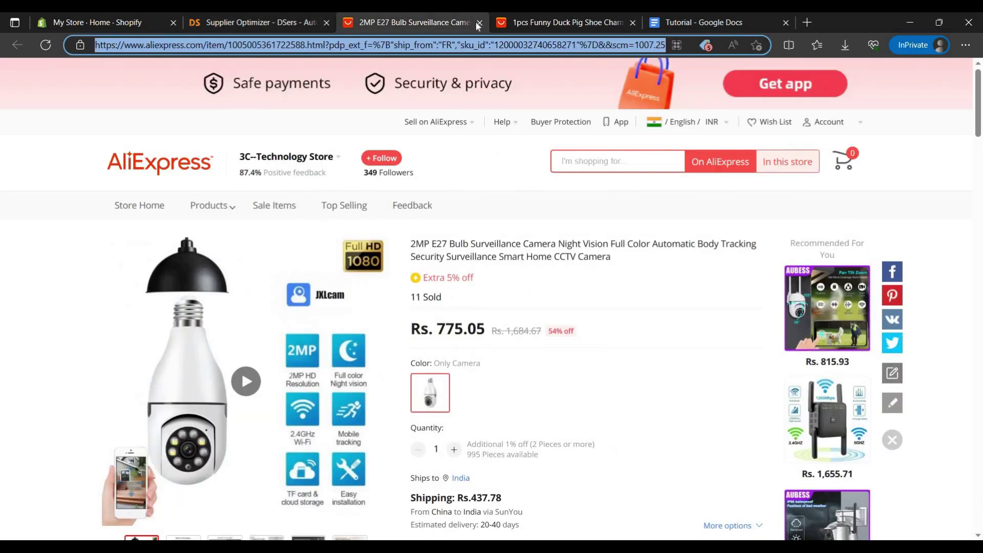
click(479, 22)
click(435, 45)
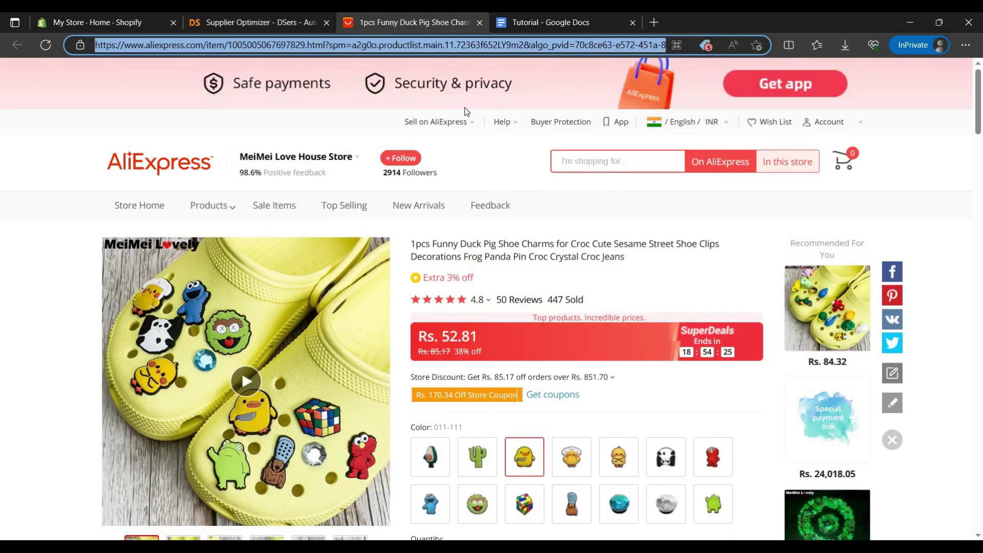
right_click(435, 45)
click(474, 150)
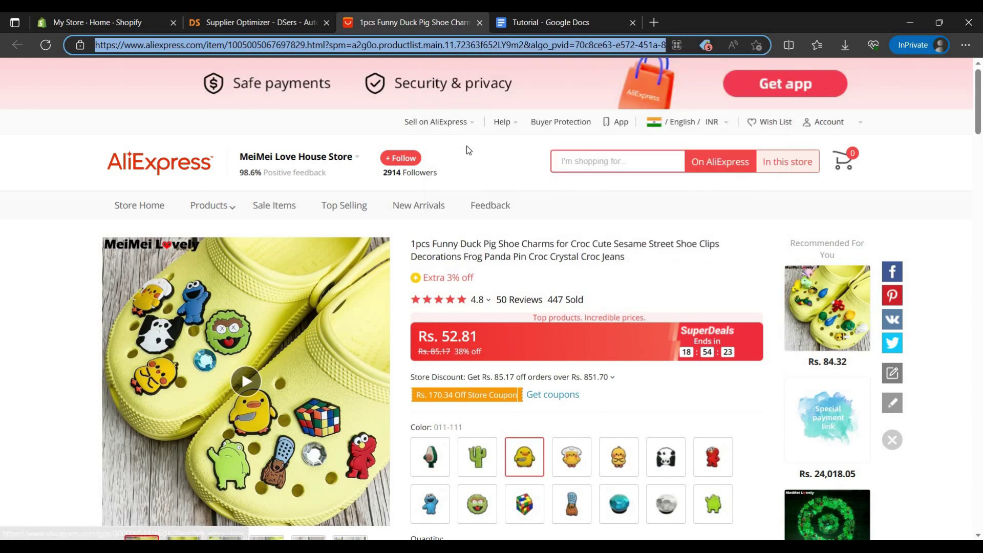
right_click(426, 45)
click(451, 142)
click(248, 22)
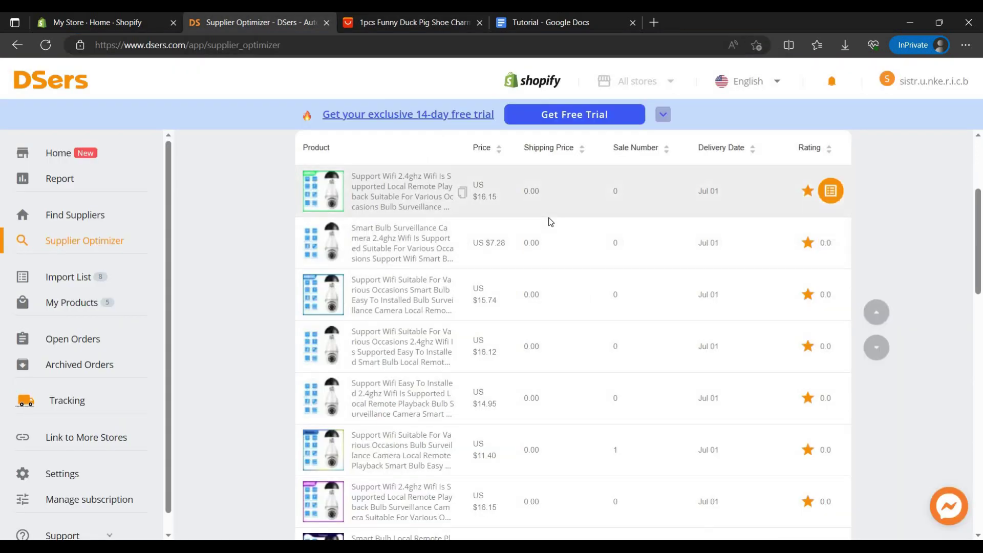
Replace the URL in the Supplier Optimizer with the copied Funny Duck Pig Shoe Charms link and search for suppliers.
scroll(548, 217, up, 4)
click(549, 215)
key(ctrl+a)
right_click(546, 216)
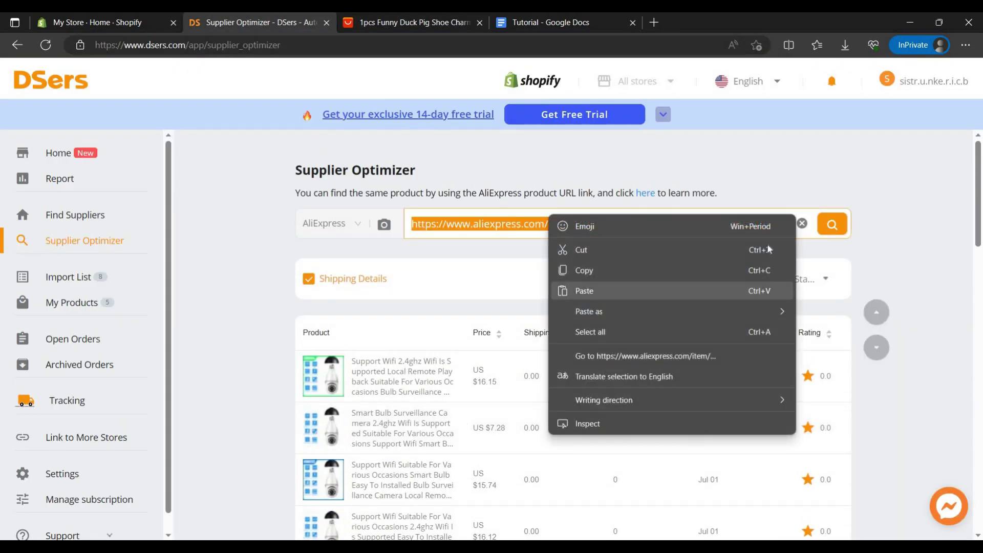
click(574, 287)
click(840, 226)
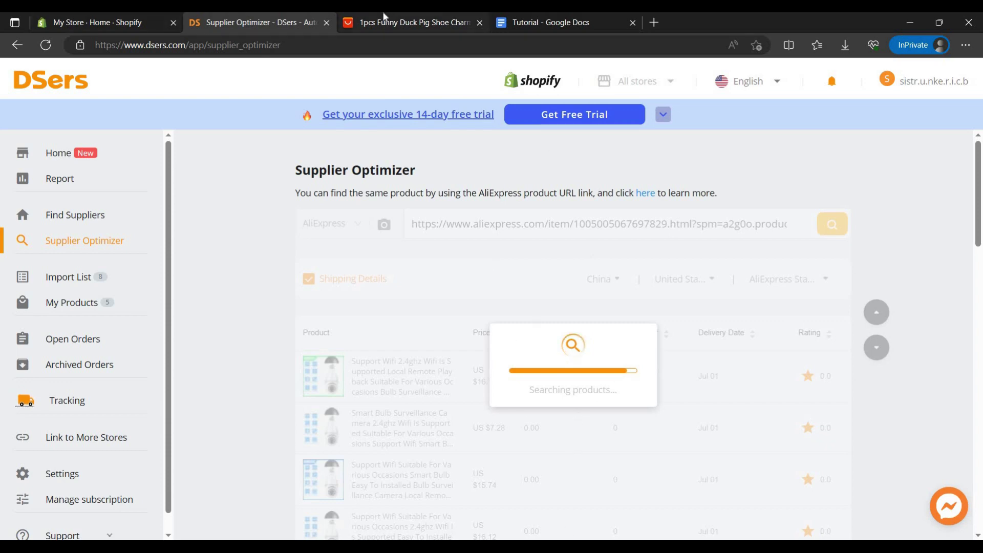
Compare the shoe charm suppliers, import the Hole Shoe Accessories product into the import list and stay on the results page.
scroll(604, 386, down, 2)
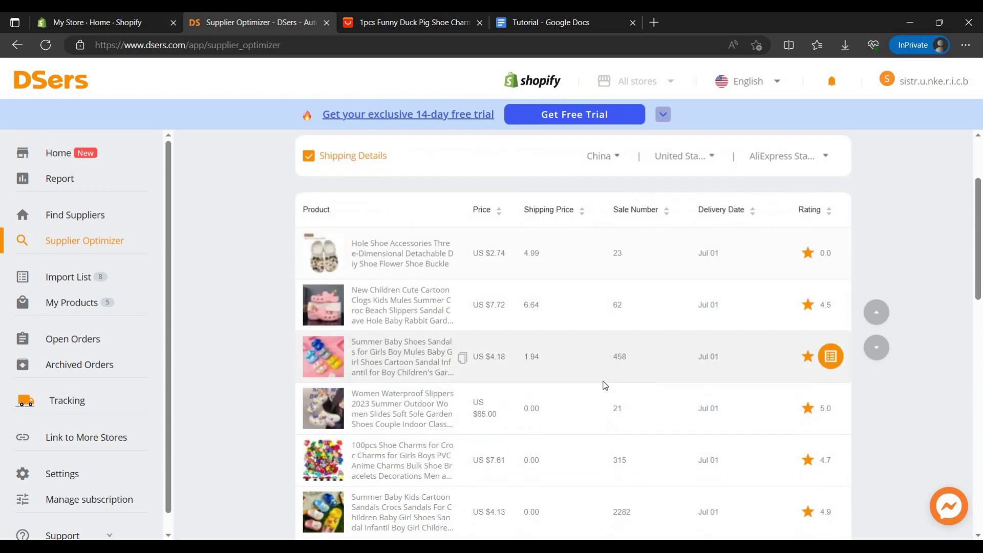
scroll(548, 340, down, 4)
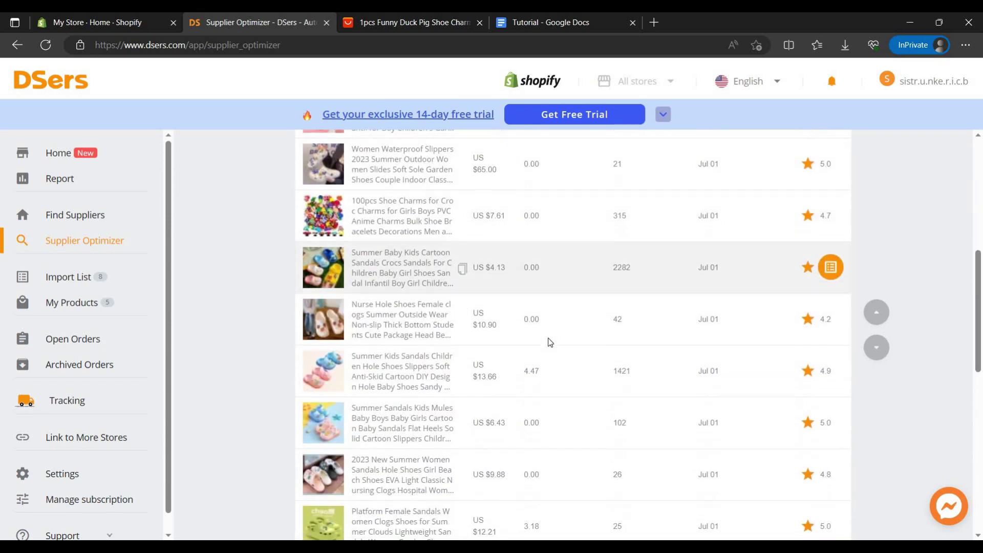
scroll(535, 315, up, 5)
scroll(512, 322, up, 1)
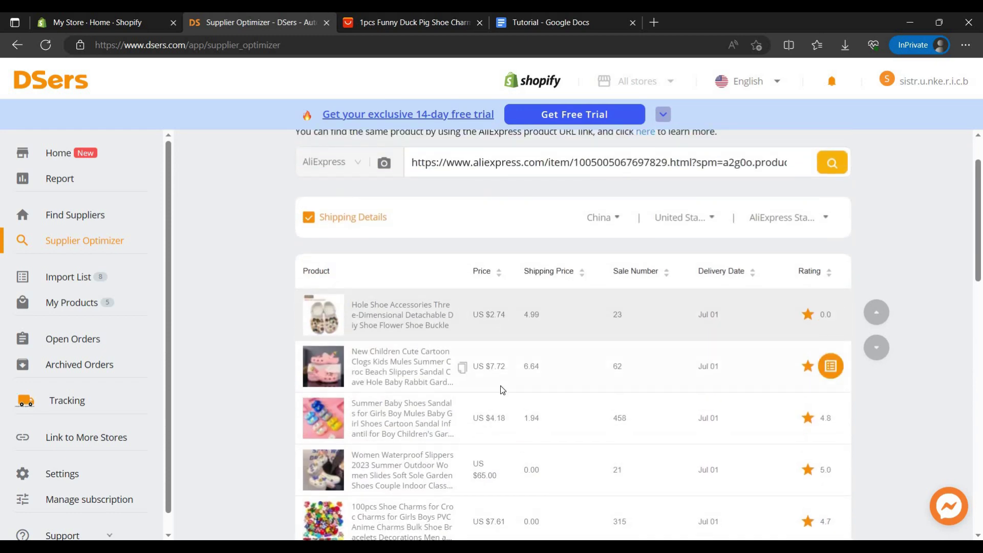
scroll(492, 310, down, 4)
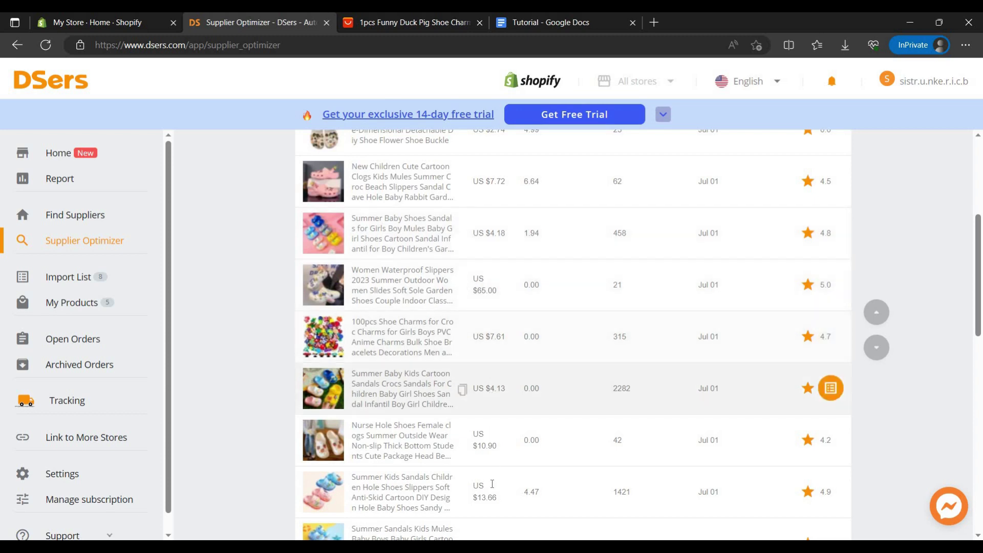
scroll(499, 381, down, 7)
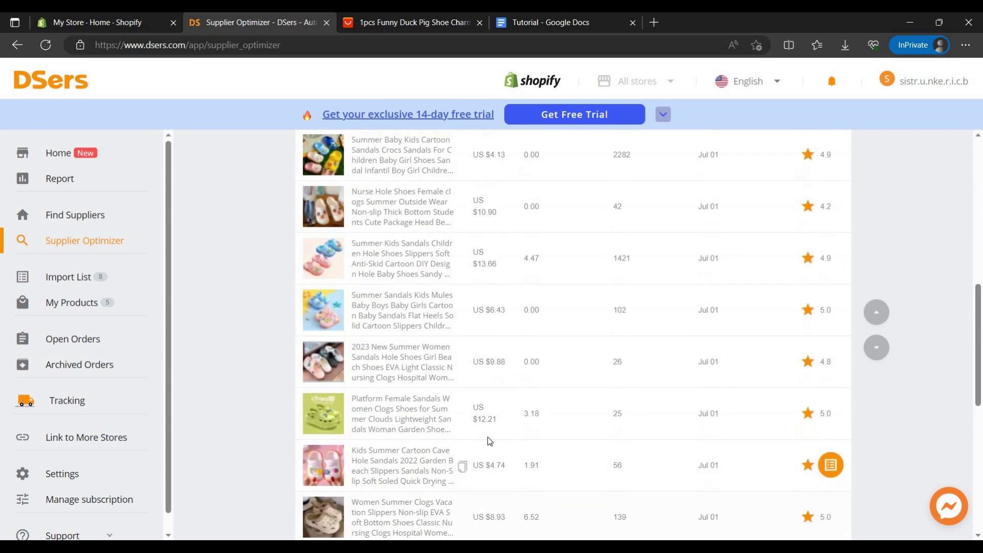
scroll(487, 439, up, 10)
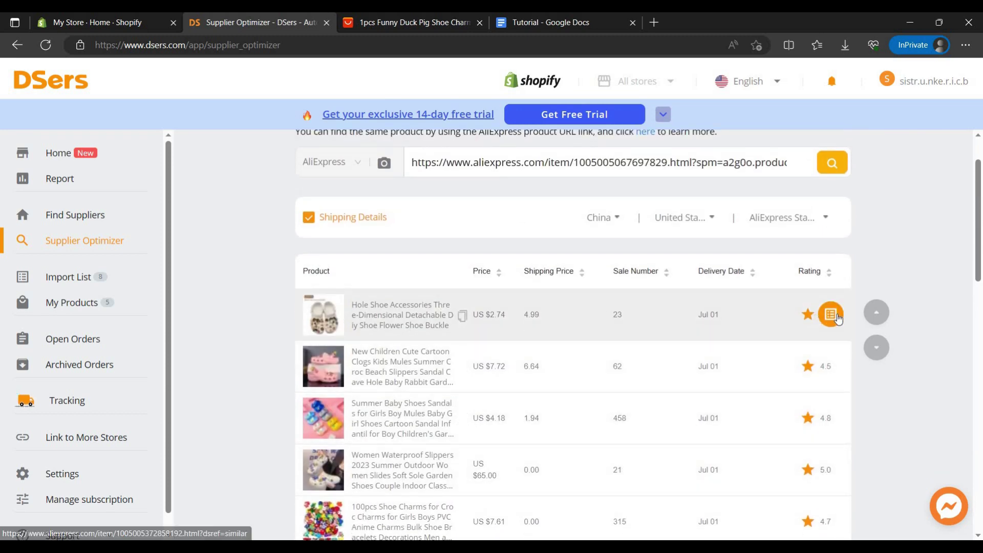
click(839, 317)
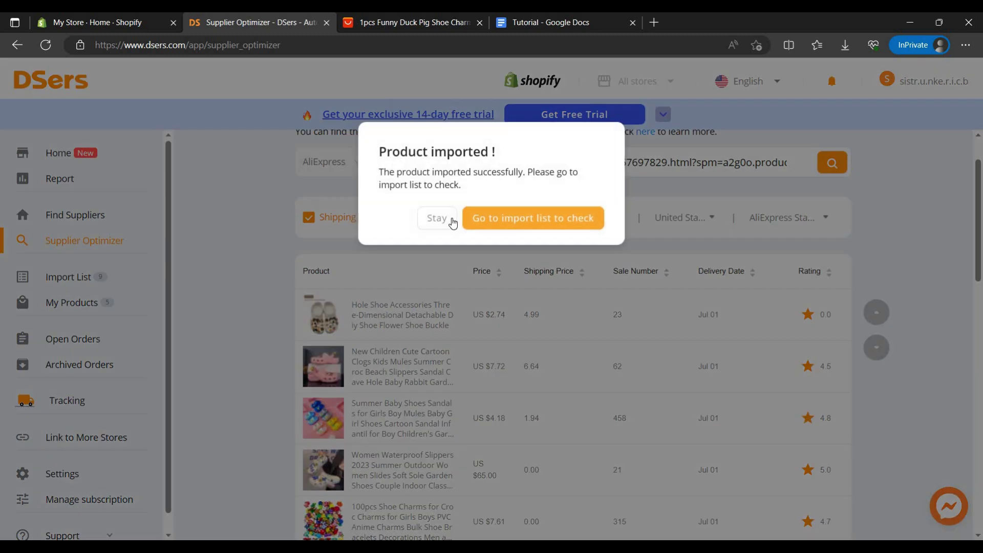
scroll(292, 287, down, 3)
Open the import list and select the Hole Shoe Accessories, Smart Bulb Surveillance Camera, WIFI Solar Camera and Wireless Intercom Doorbell.
click(92, 285)
click(92, 286)
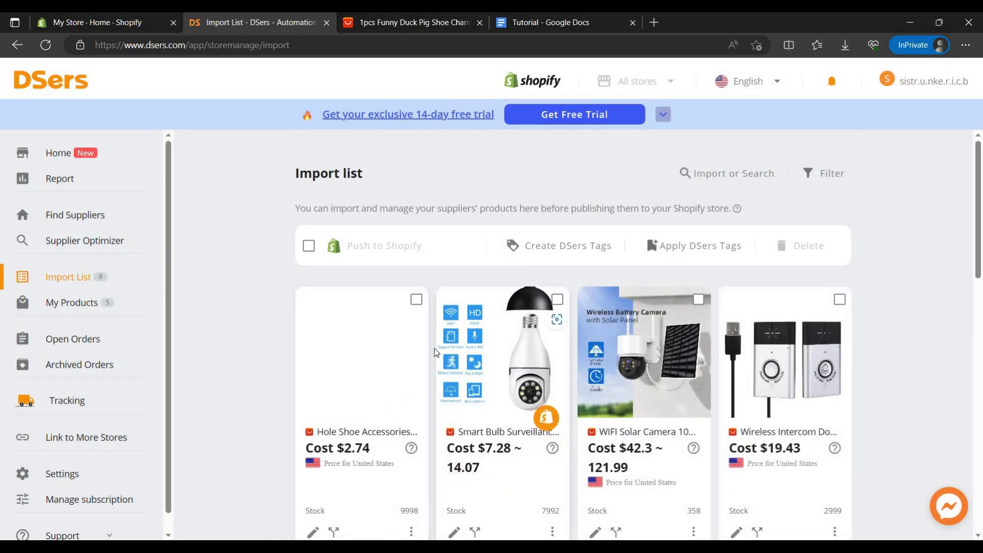
click(416, 299)
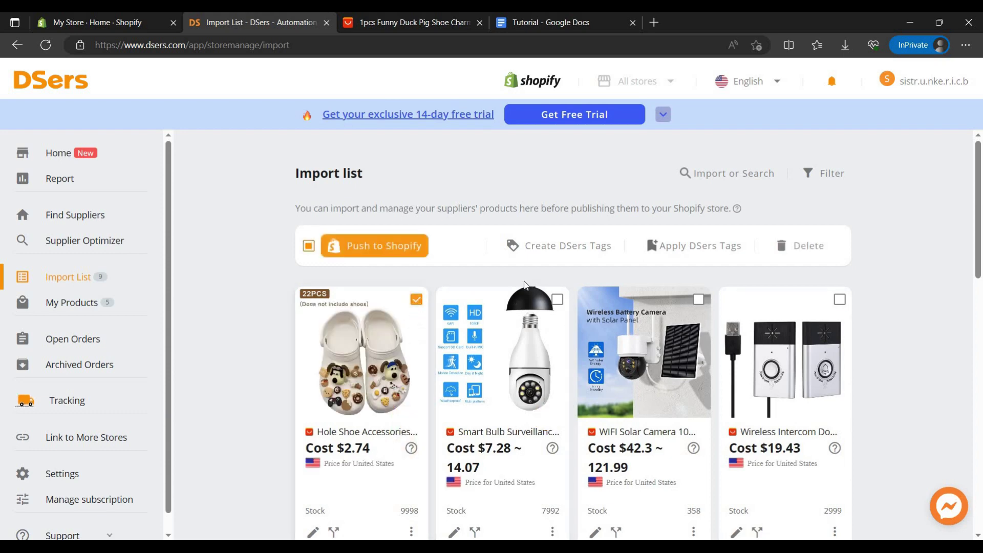
click(557, 299)
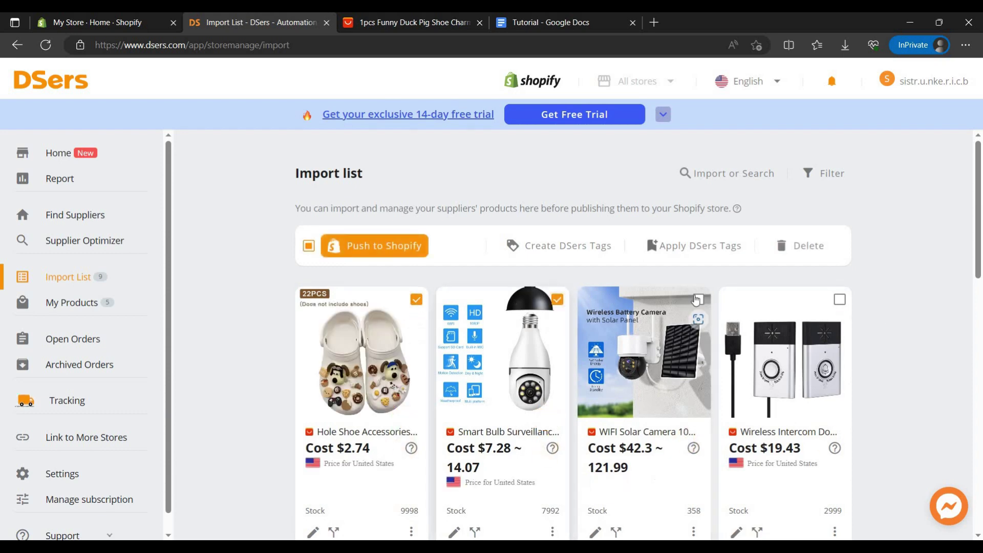
click(840, 299)
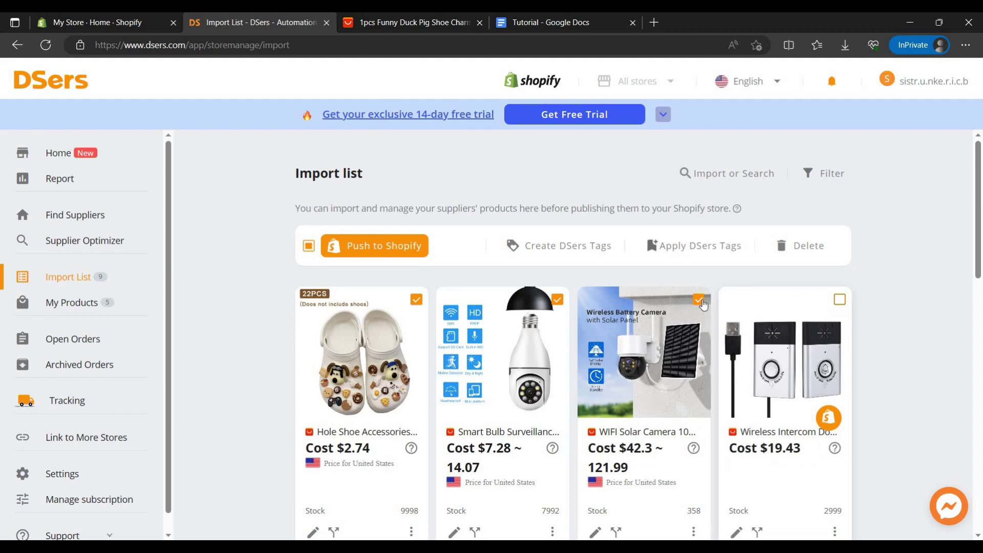
click(698, 300)
scroll(675, 308, down, 2)
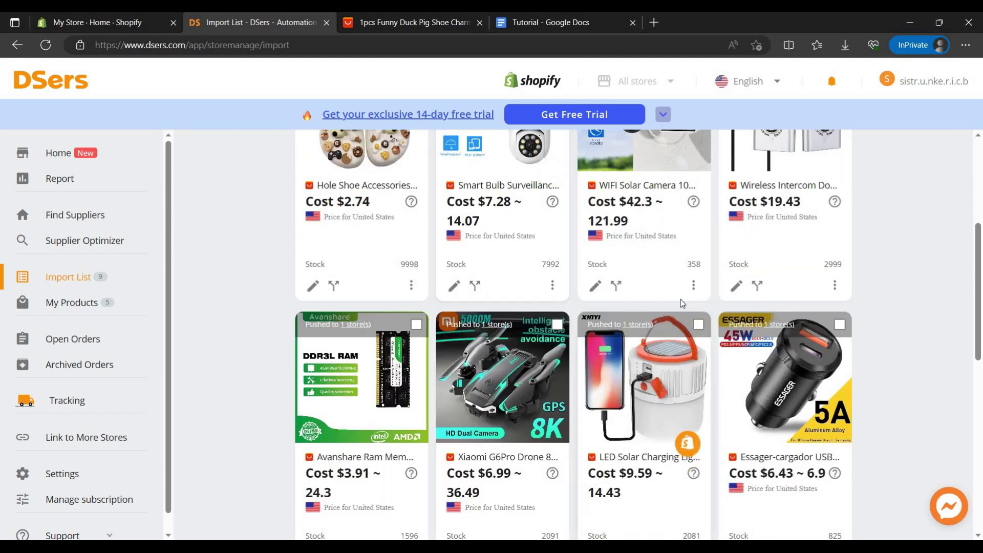
scroll(184, 295, up, 1)
scroll(183, 294, up, 2)
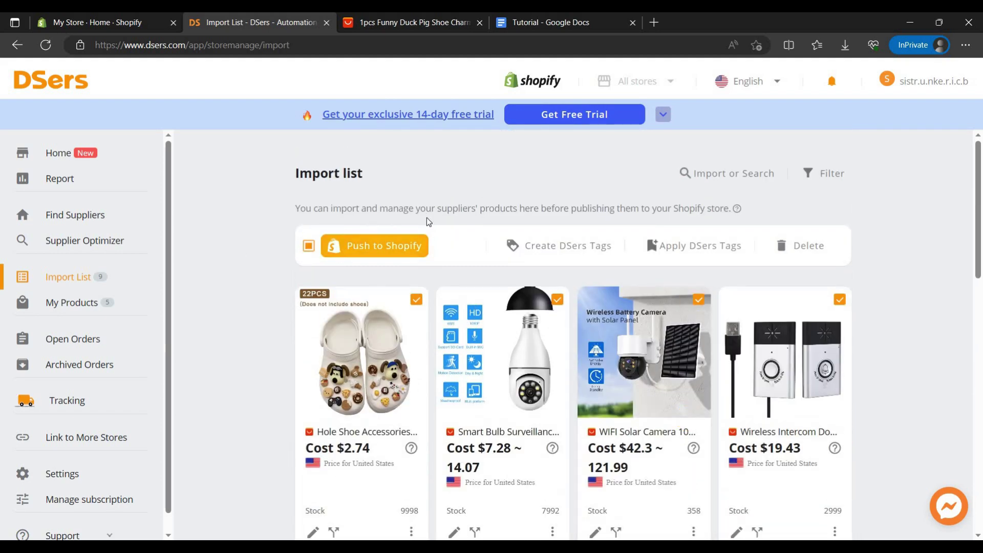
Push the selected products to the Shopify store with the pricing rule applied and Also publish to Online Store enabled.
click(406, 248)
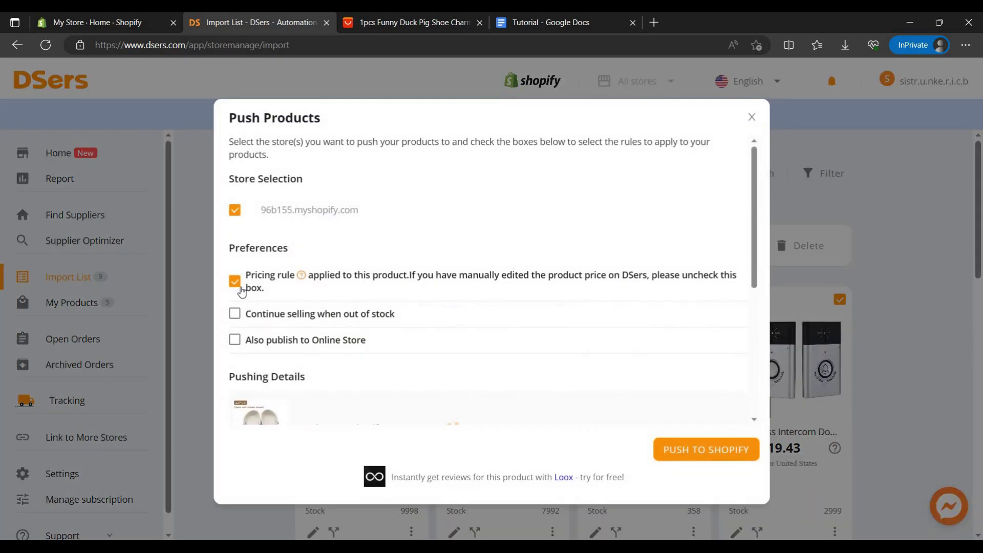
scroll(292, 305, down, 1)
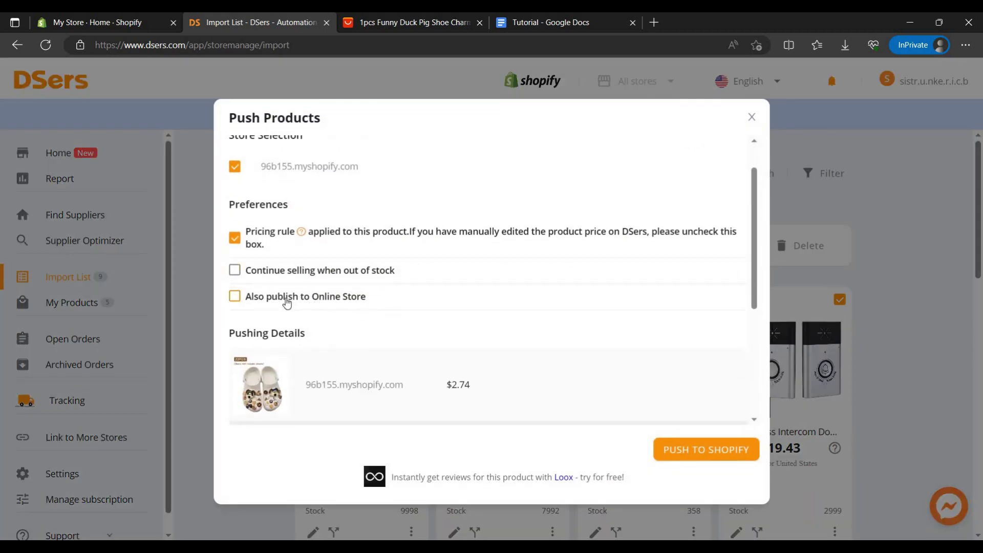
click(322, 297)
scroll(603, 362, down, 2)
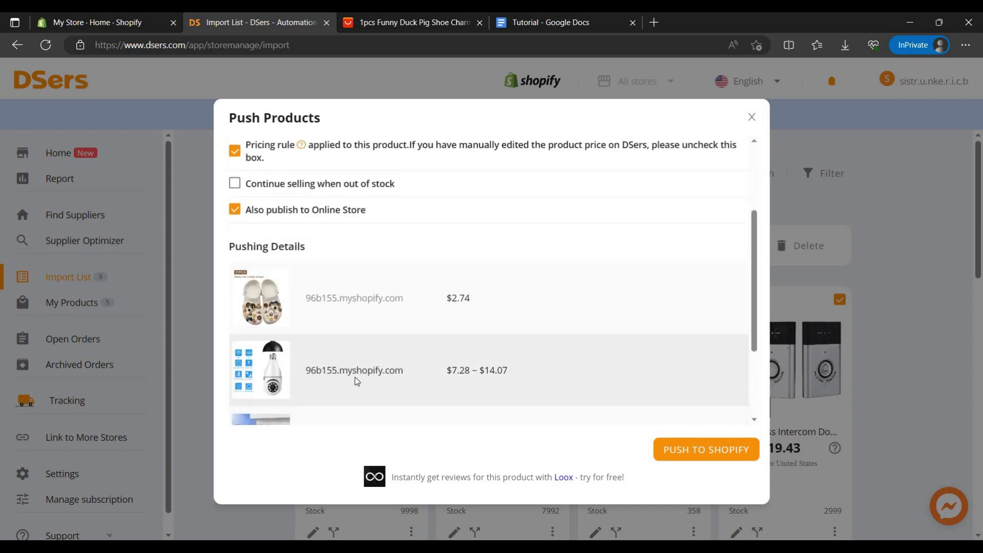
scroll(236, 291, up, 2)
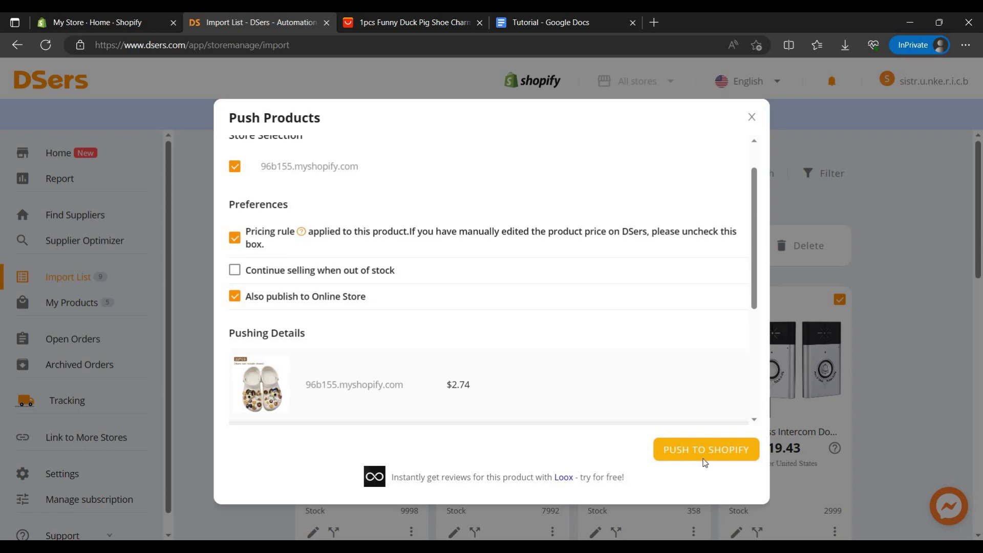
click(704, 457)
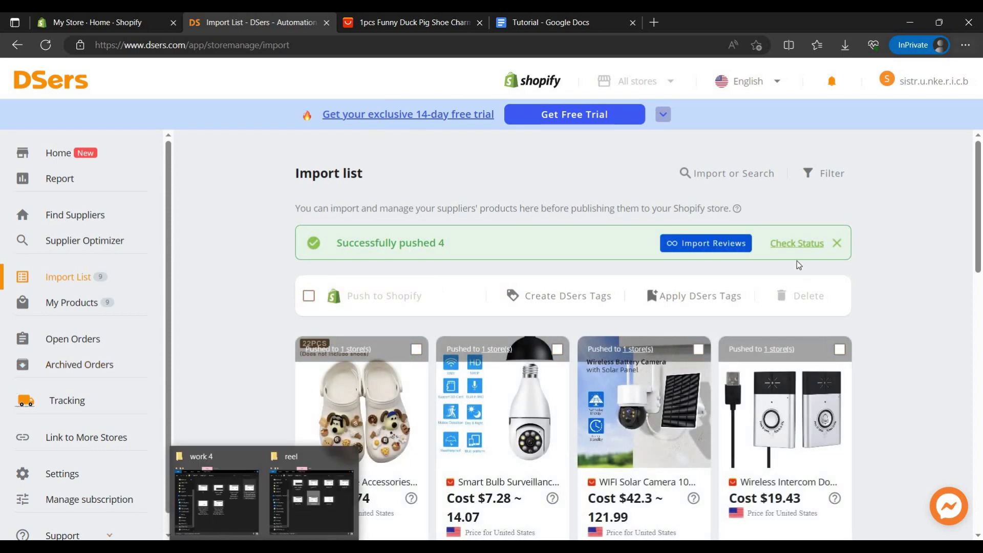
Check the push status and review the pushing details of each product sent to the Shopify store.
click(803, 244)
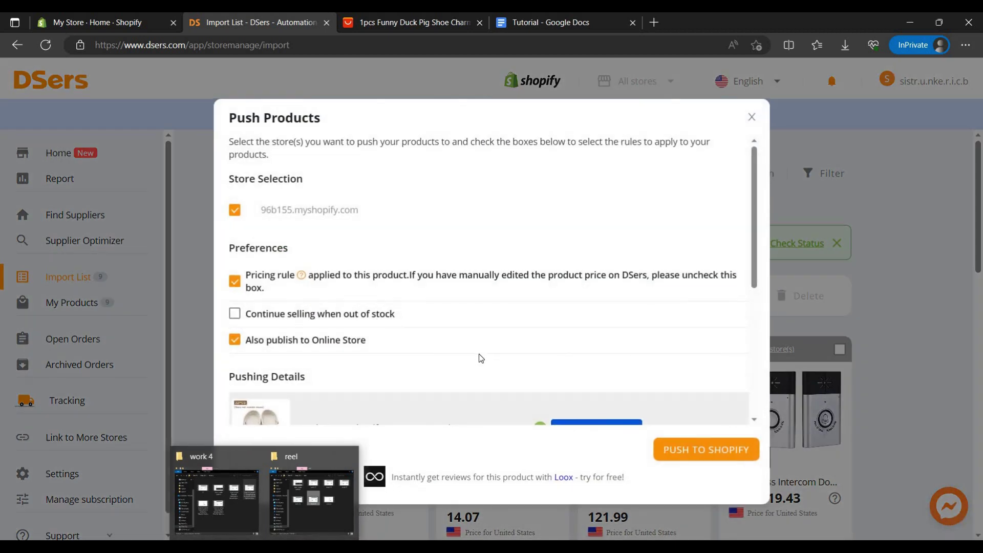
scroll(484, 338, down, 2)
scroll(549, 314, down, 1)
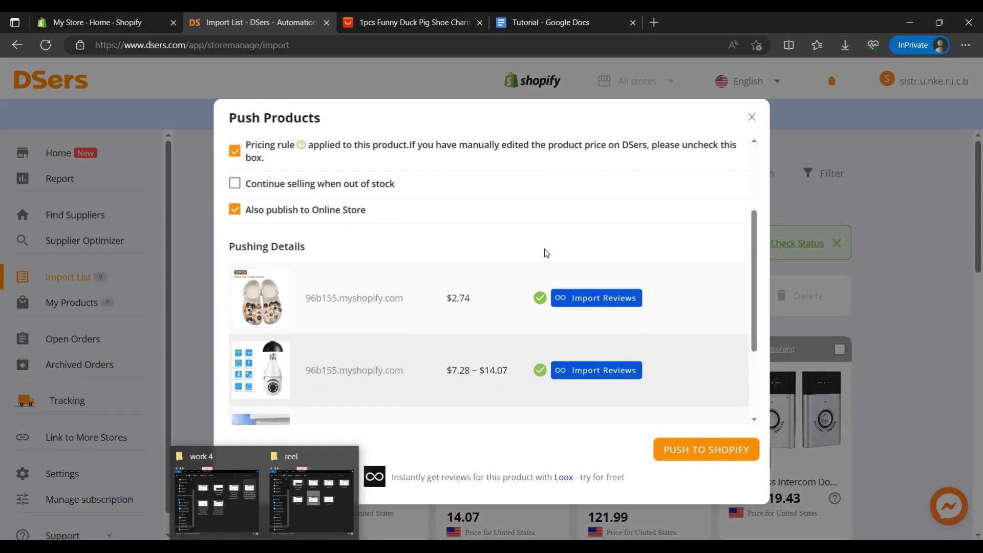
scroll(461, 464, down, 1)
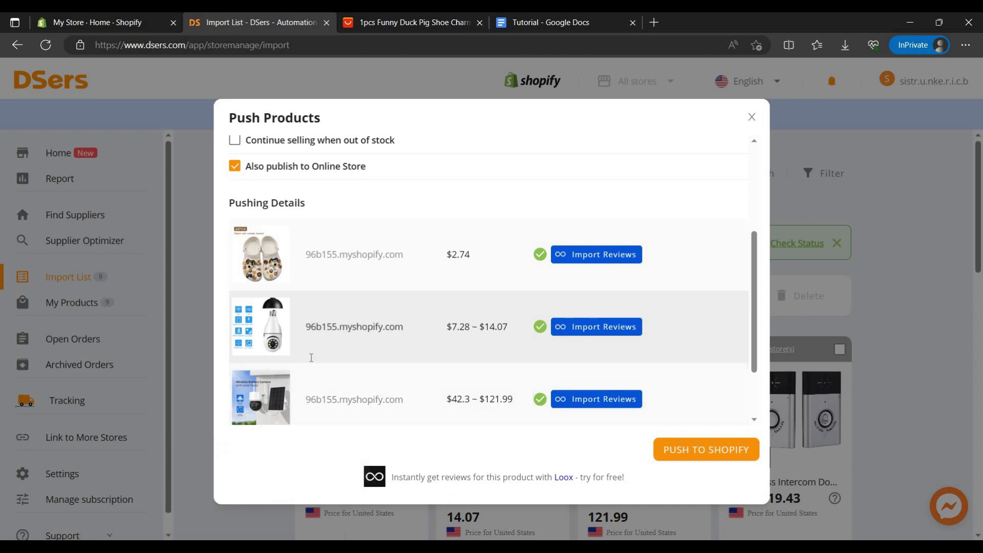
scroll(328, 307, up, 1)
scroll(359, 267, down, 1)
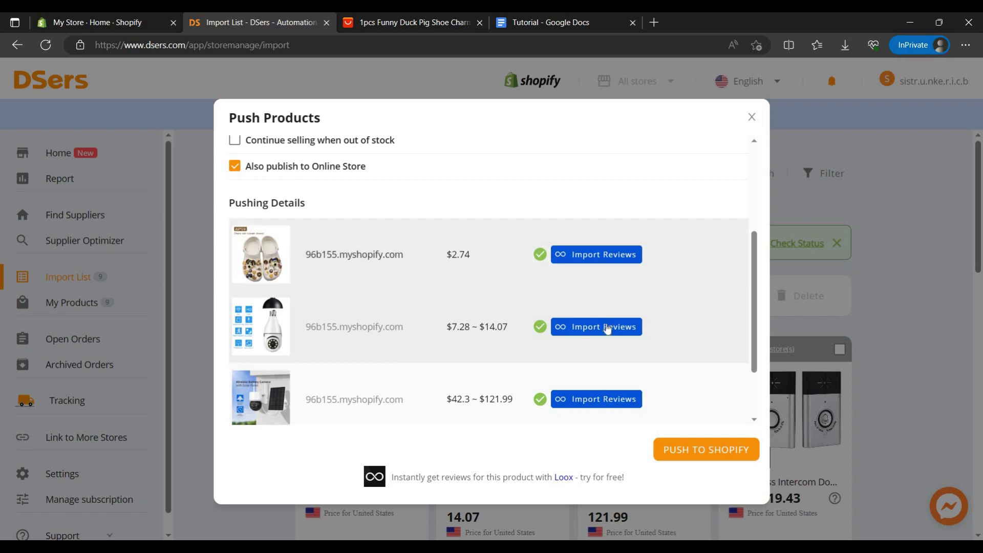
scroll(603, 307, down, 2)
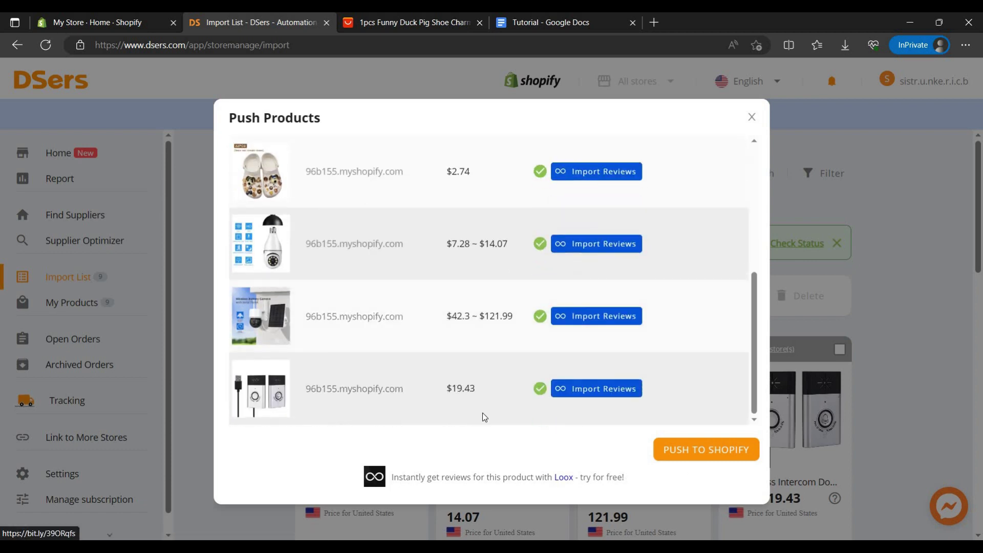
Switch to the Shopify admin, reload the product list and look through it for the products pushed from DSers.
click(145, 23)
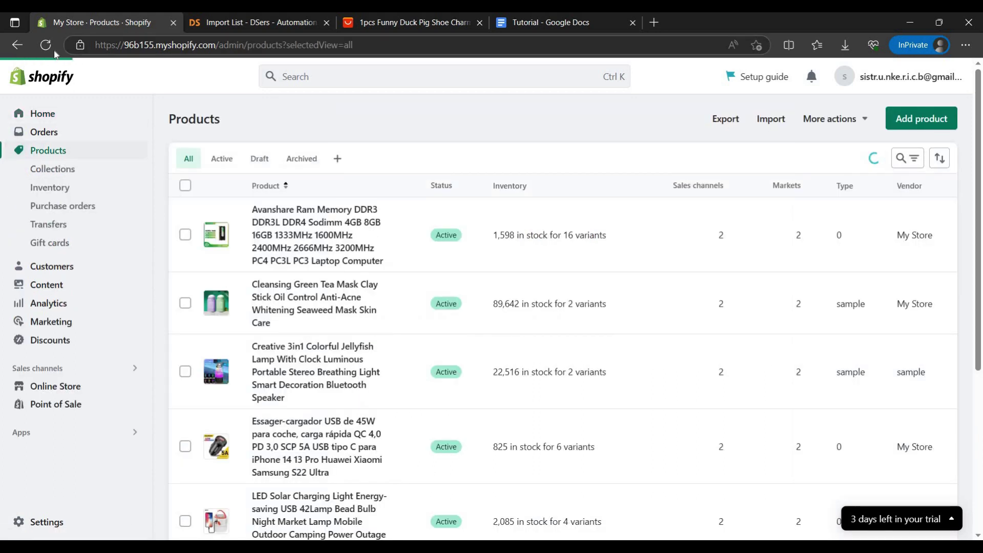
click(44, 47)
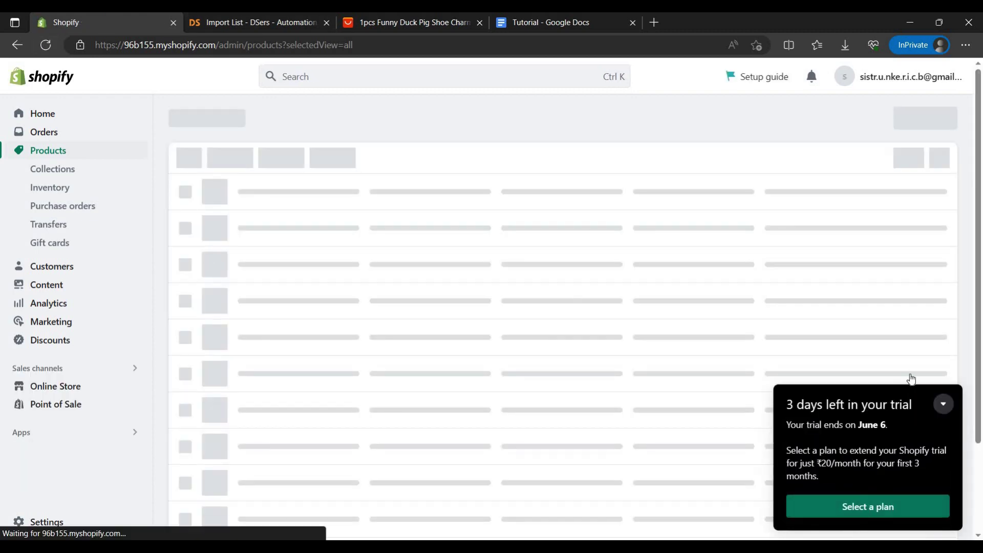
click(943, 405)
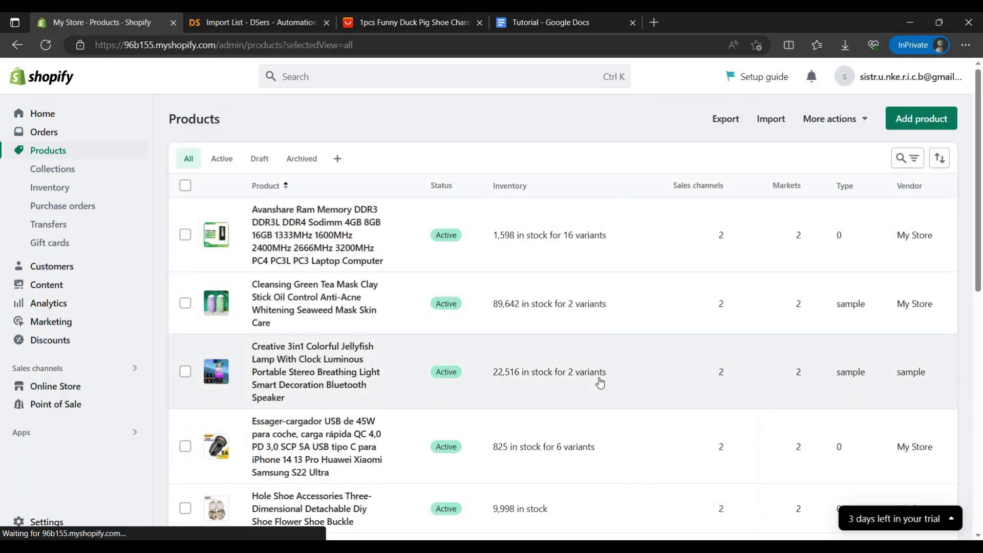
scroll(597, 379, down, 4)
click(216, 309)
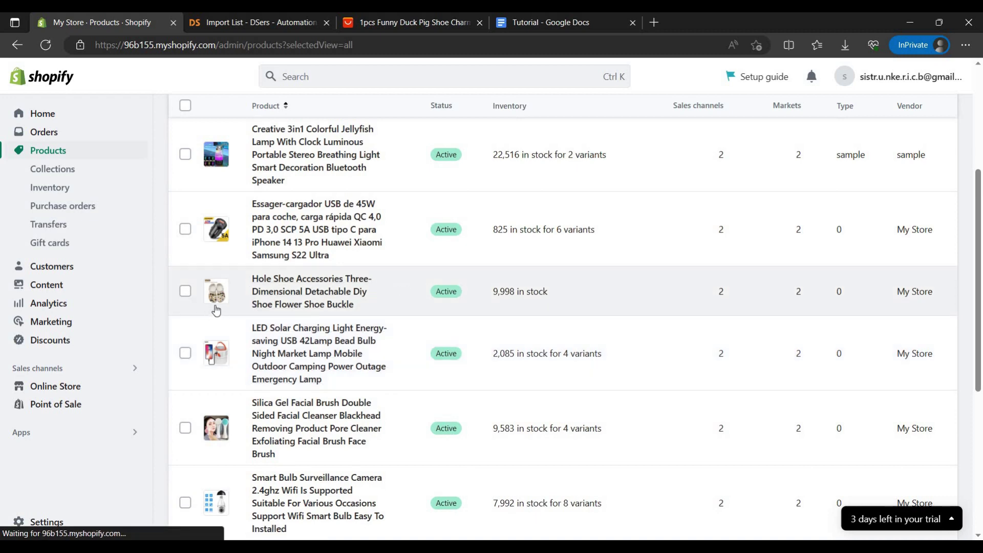
scroll(216, 309, down, 4)
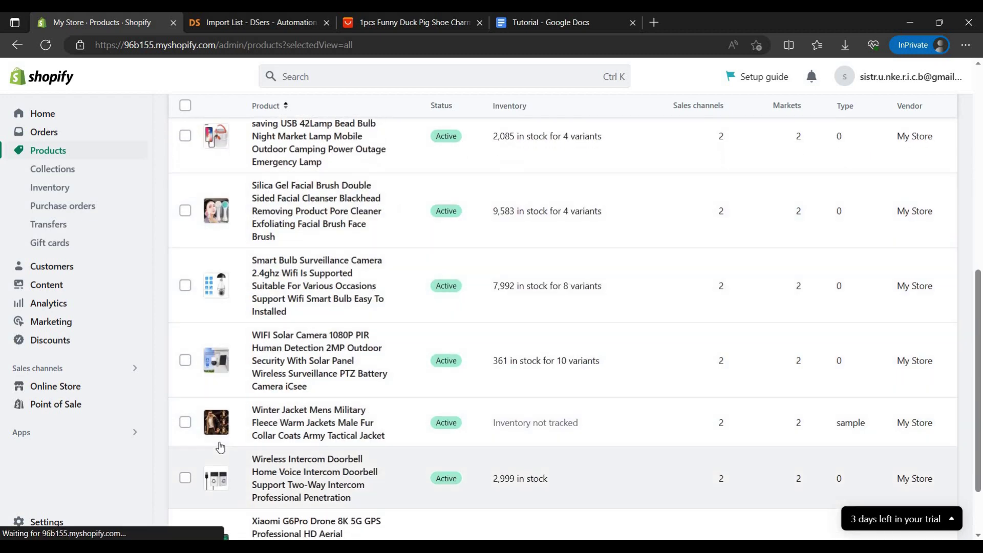
scroll(220, 443, down, 2)
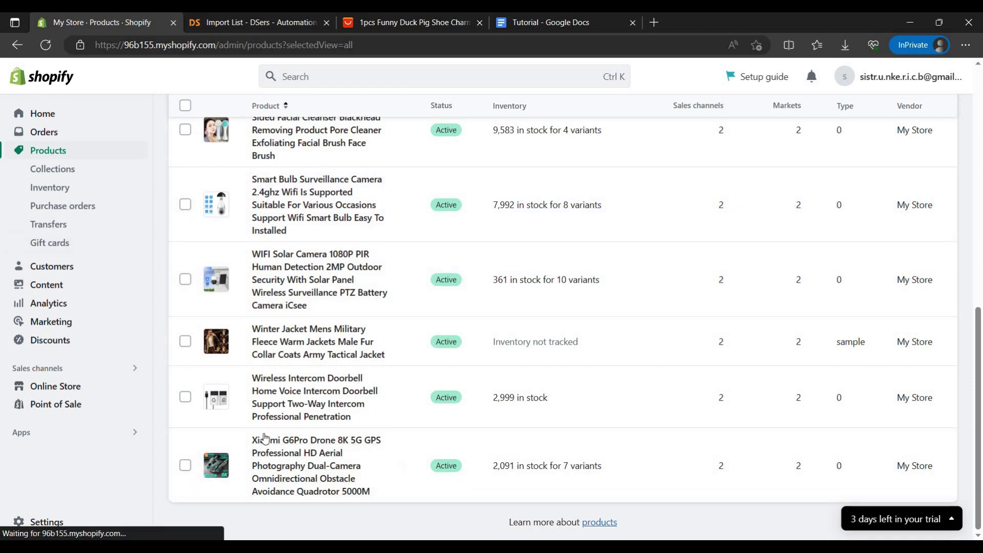
scroll(401, 358, up, 3)
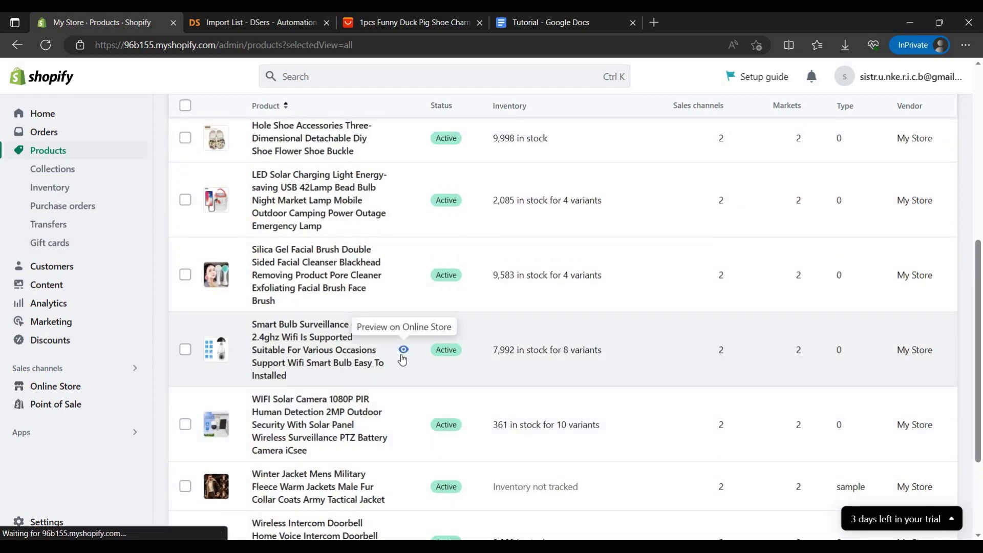
Preview the Smart Bulb Surveillance Camera on the online store and close the DSers and AliExpress pages.
click(402, 354)
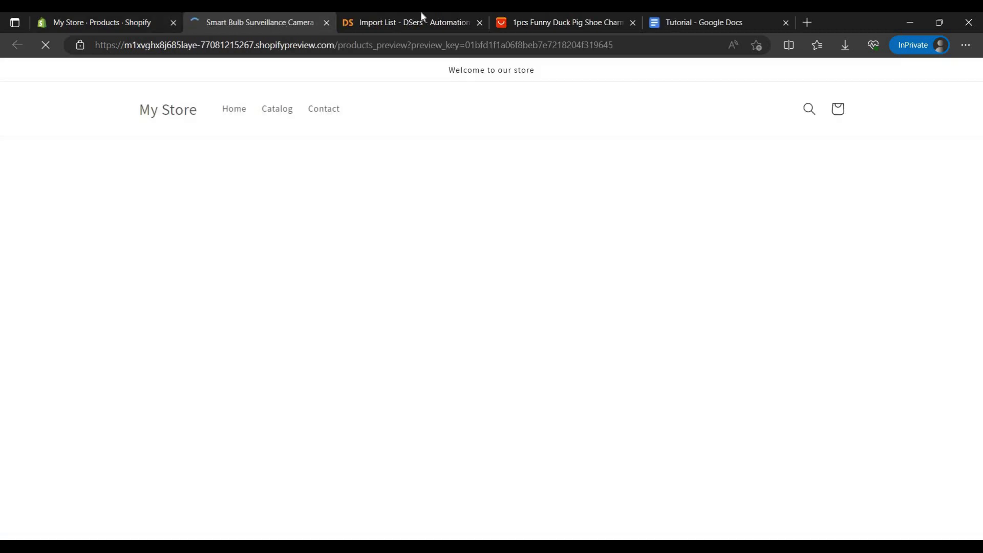
click(423, 17)
click(479, 23)
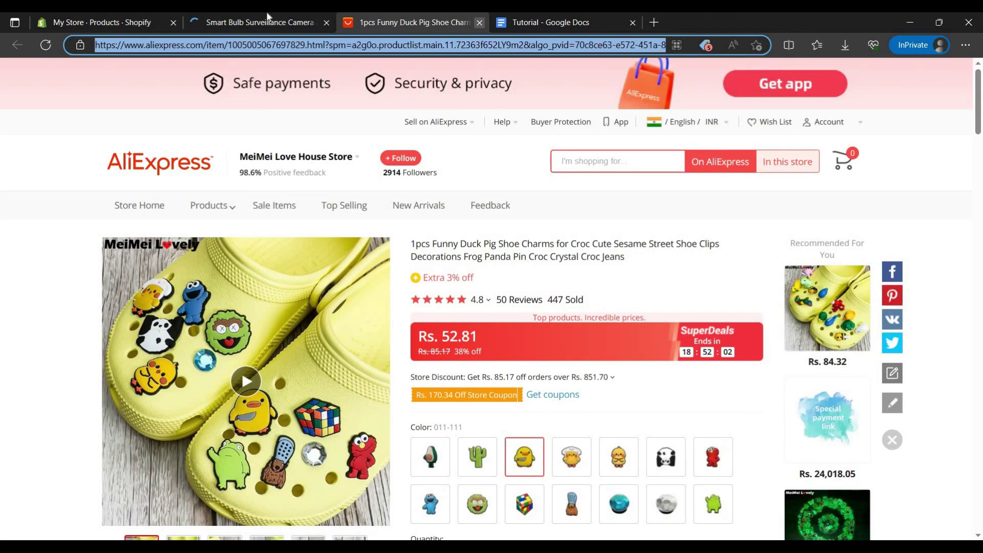
click(479, 22)
Try the Poland and Spain ship-from options of the previewed camera, then choose United States.
scroll(811, 327, down, 4)
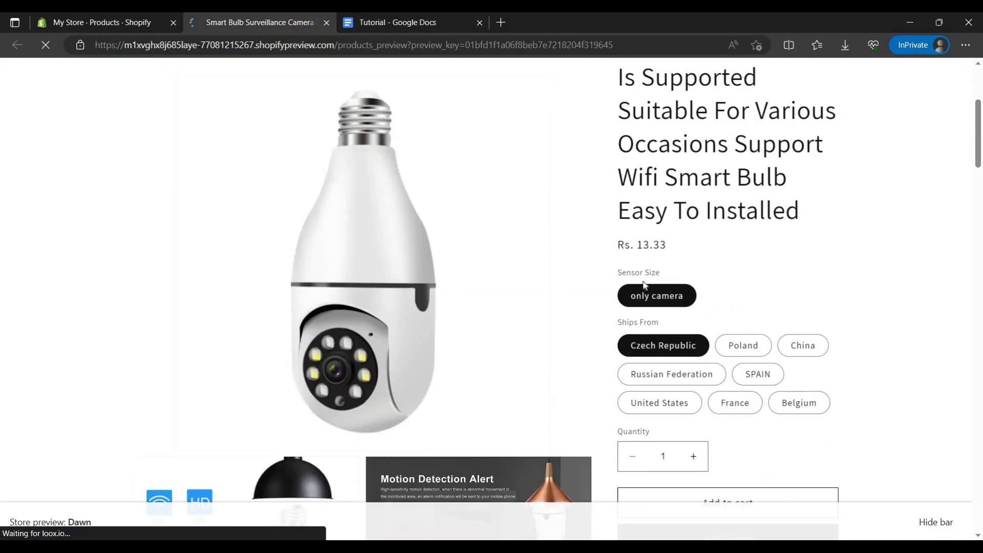
click(741, 353)
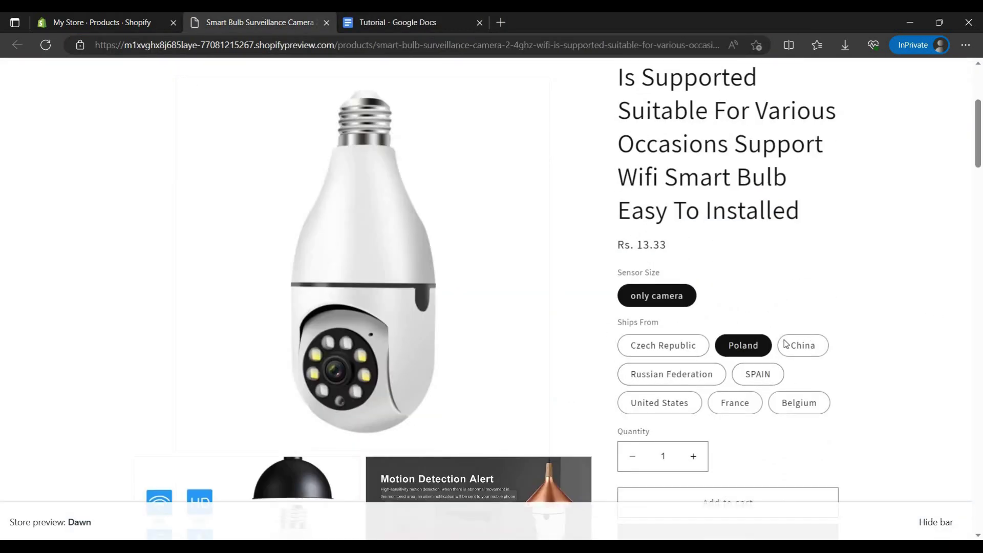
click(755, 354)
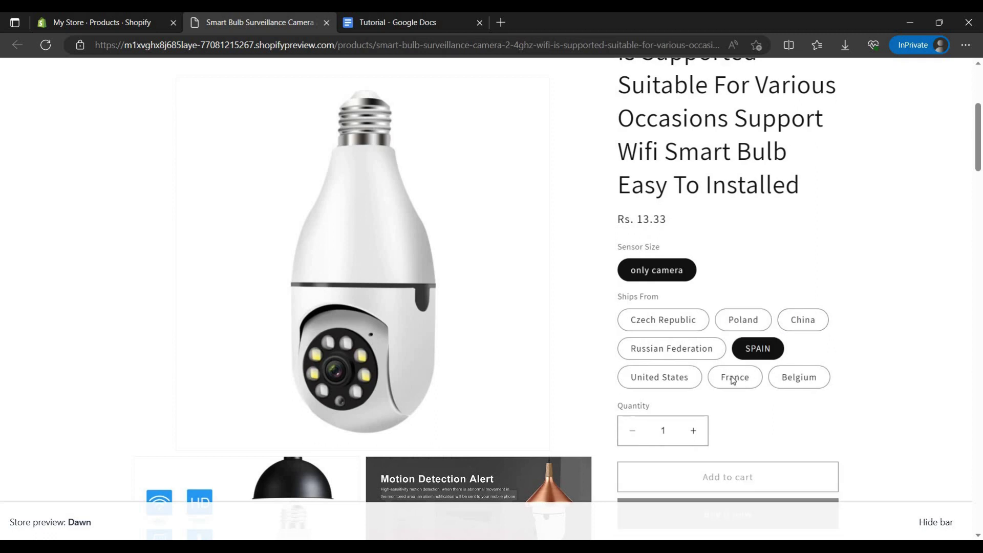
click(686, 363)
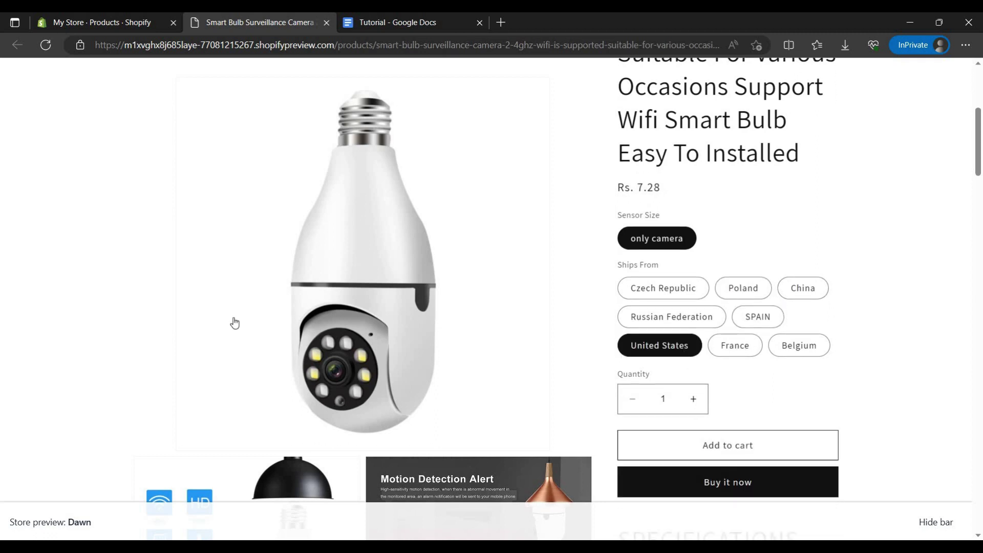
Try to buy the camera directly from the store preview and return to its product page.
scroll(733, 326, down, 3)
click(767, 341)
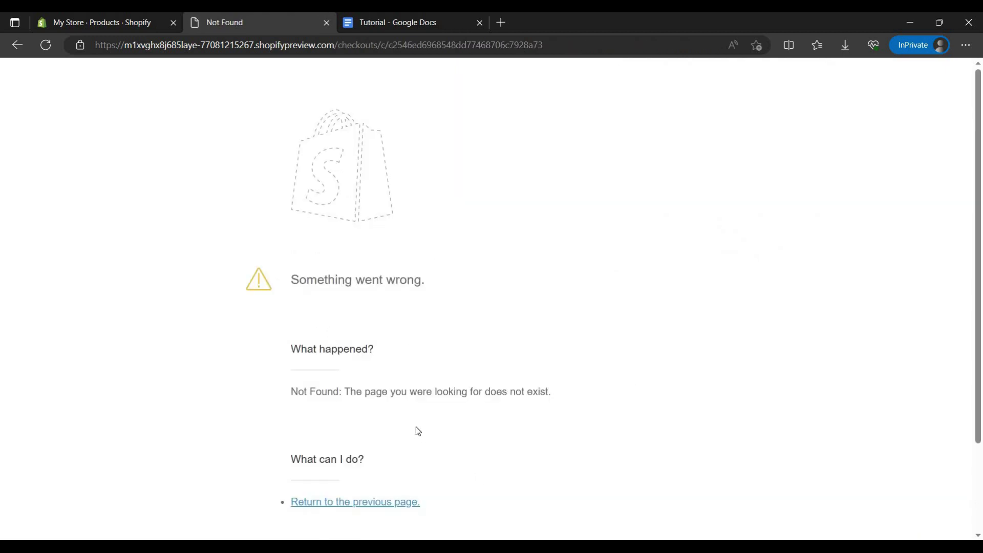
key(alt+Left)
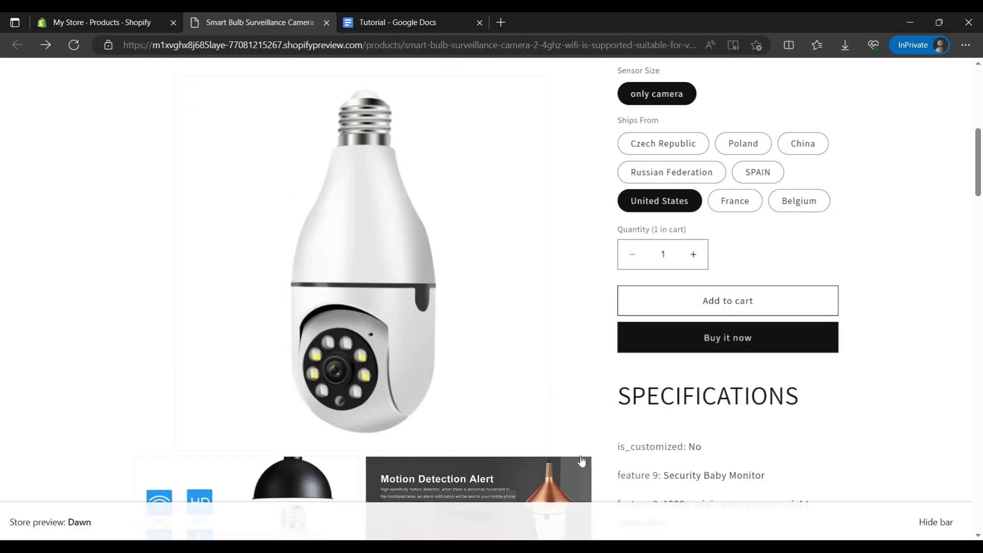
Return to the Shopify admin and open the third-party payment providers in the store's payment settings.
click(59, 17)
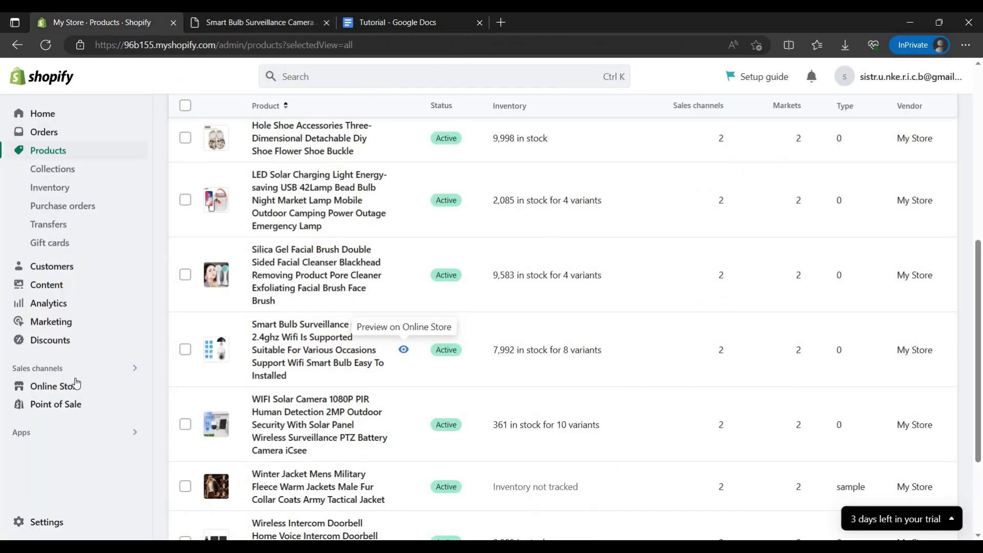
click(40, 522)
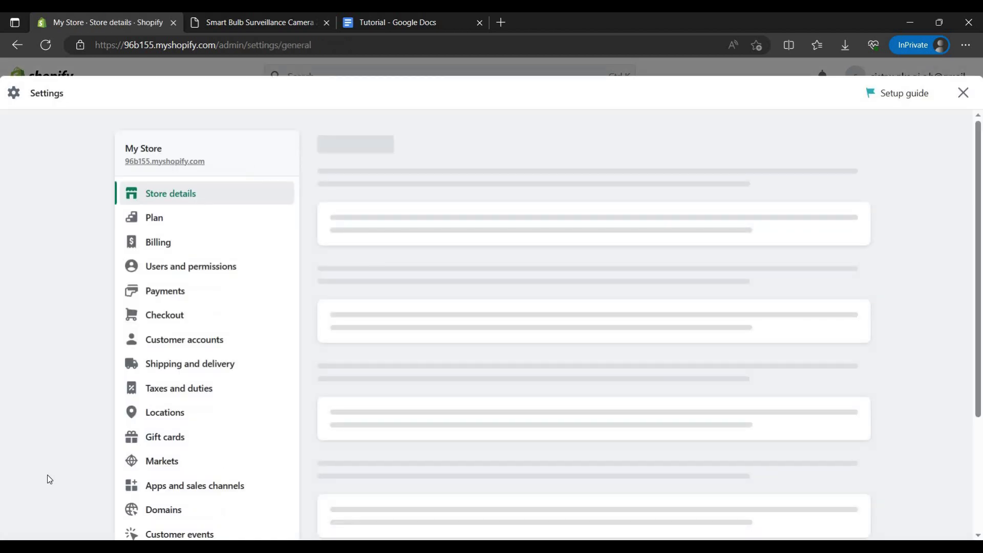
click(261, 290)
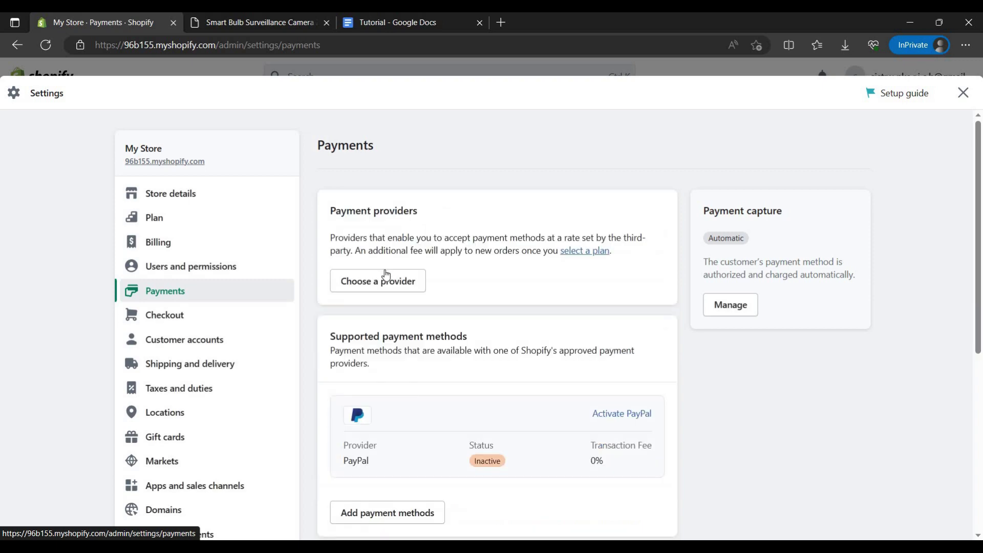
click(420, 282)
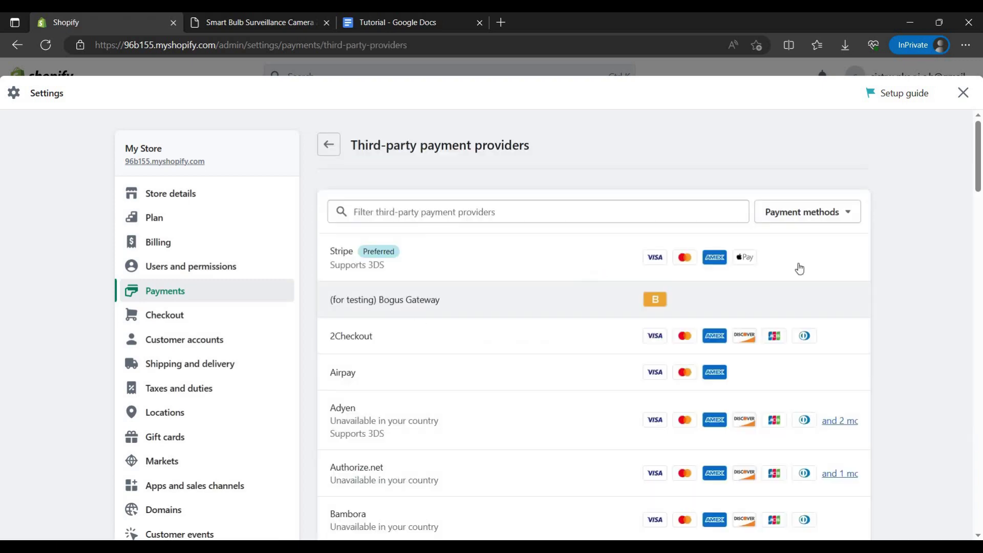
Filter the third-party payment providers by Apple Pay, Visa and Mastercard.
scroll(453, 303, down, 3)
scroll(454, 302, up, 3)
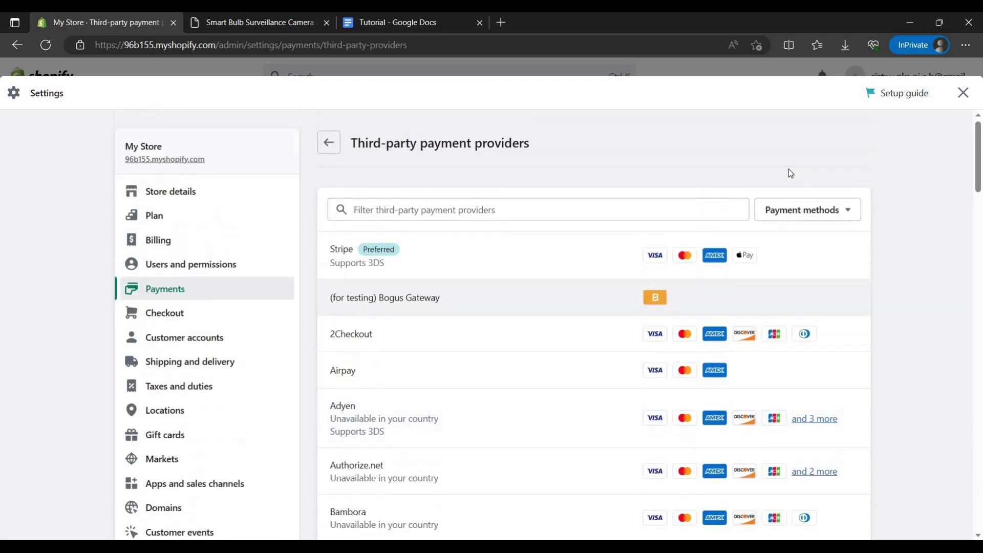
click(821, 212)
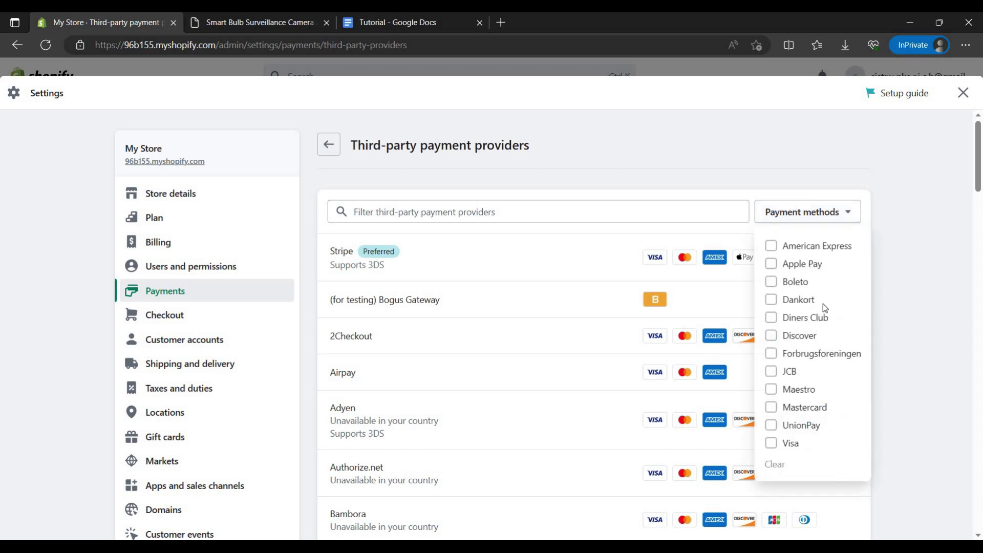
click(799, 264)
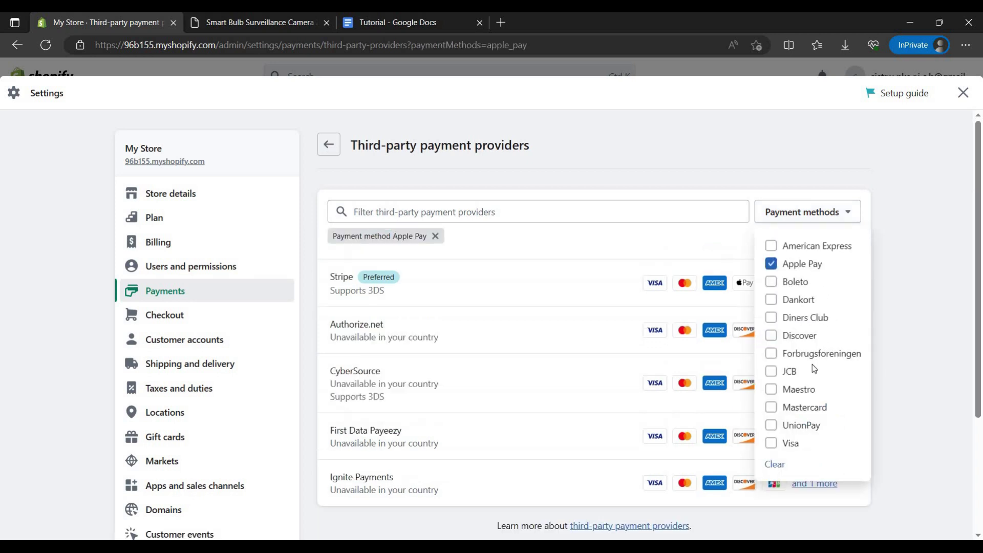
click(785, 446)
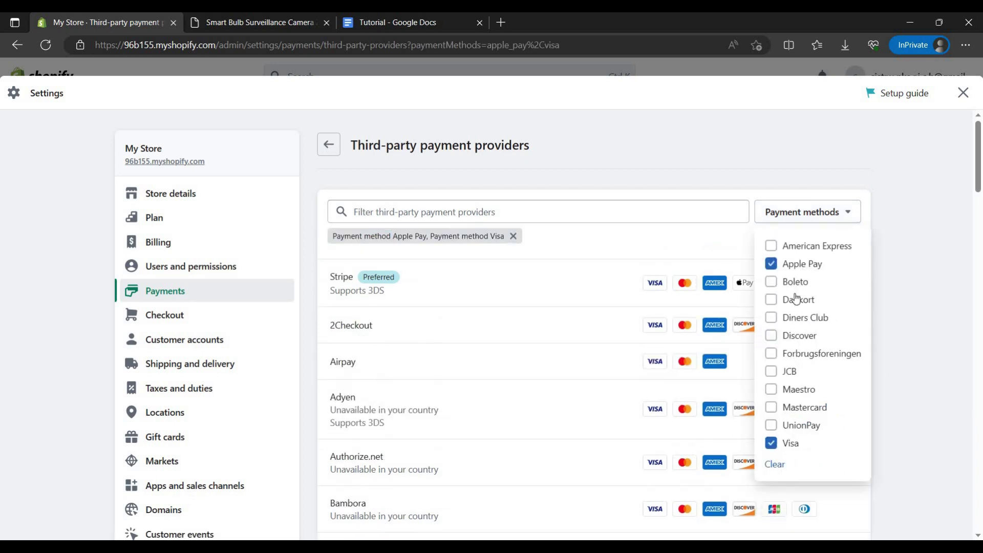
click(828, 408)
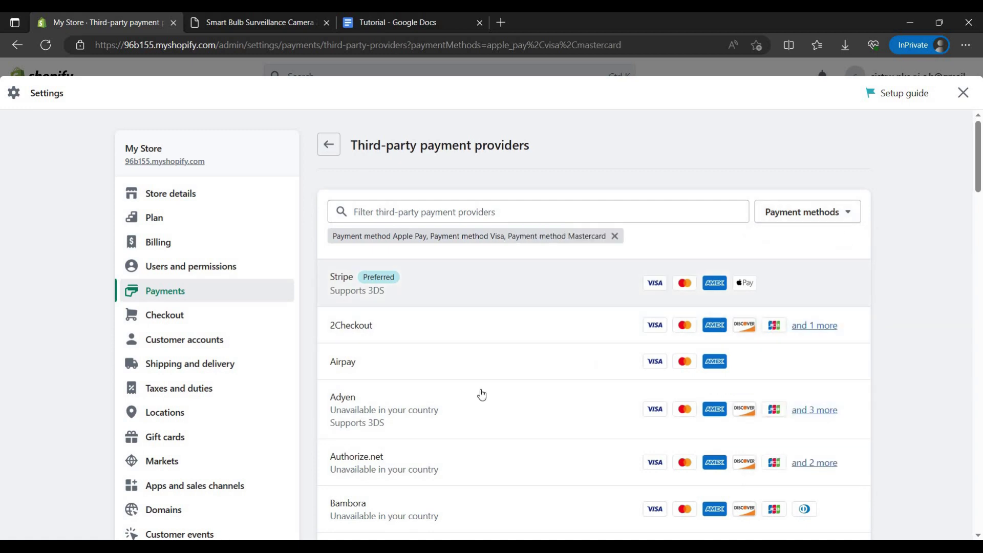
Look through the filtered payment providers and open the CyberSource setup page.
scroll(479, 395, down, 8)
scroll(737, 307, up, 8)
scroll(518, 251, down, 4)
scroll(518, 531, up, 3)
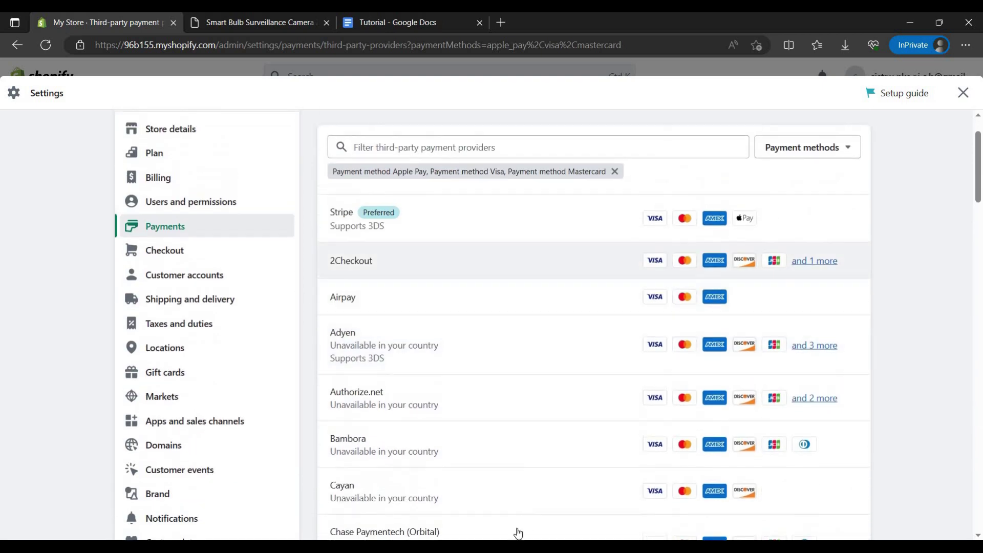
scroll(466, 421, down, 1)
scroll(467, 421, down, 4)
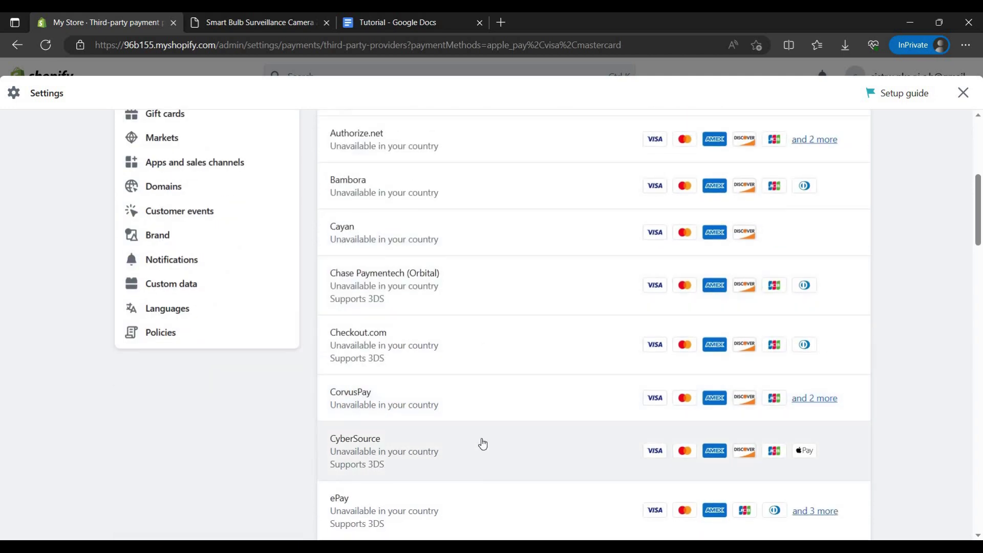
click(364, 454)
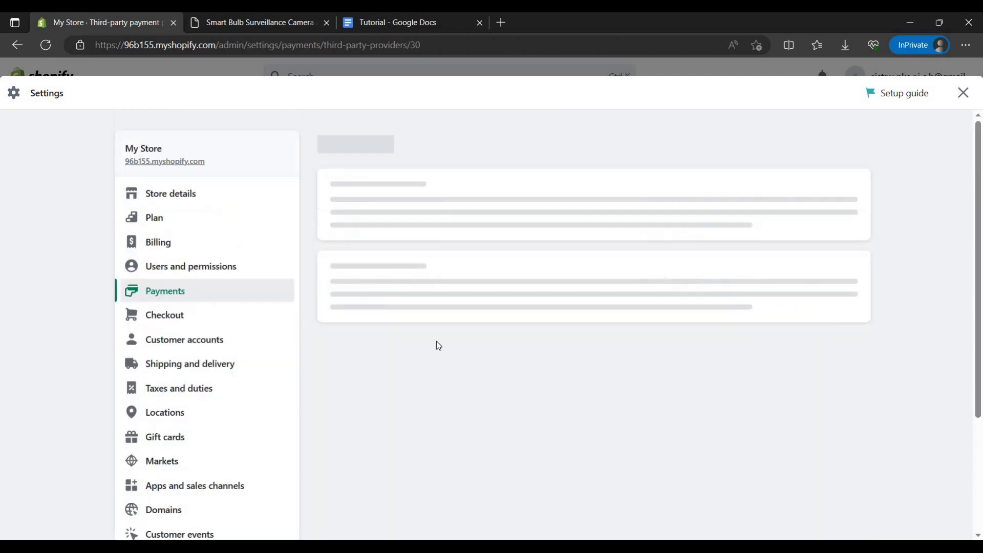
Review CyberSource's Login and Transaction Key fields, accepted cards and remaining activation options.
scroll(460, 268, down, 3)
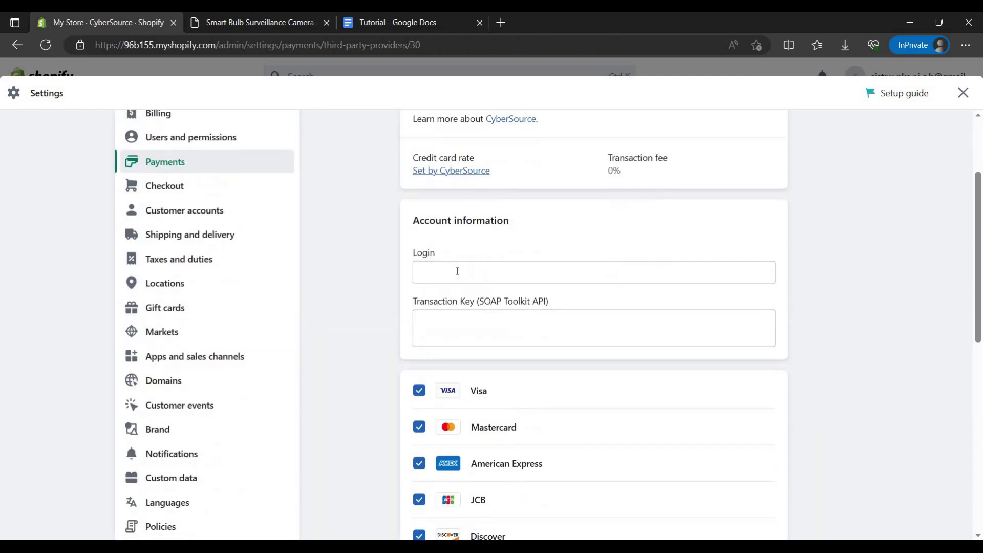
click(456, 271)
click(456, 323)
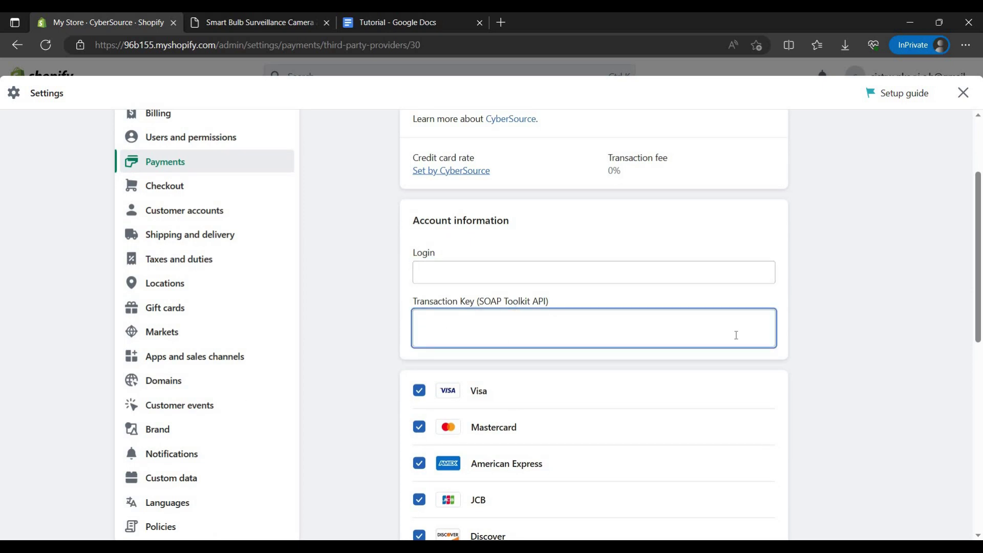
scroll(471, 443, down, 9)
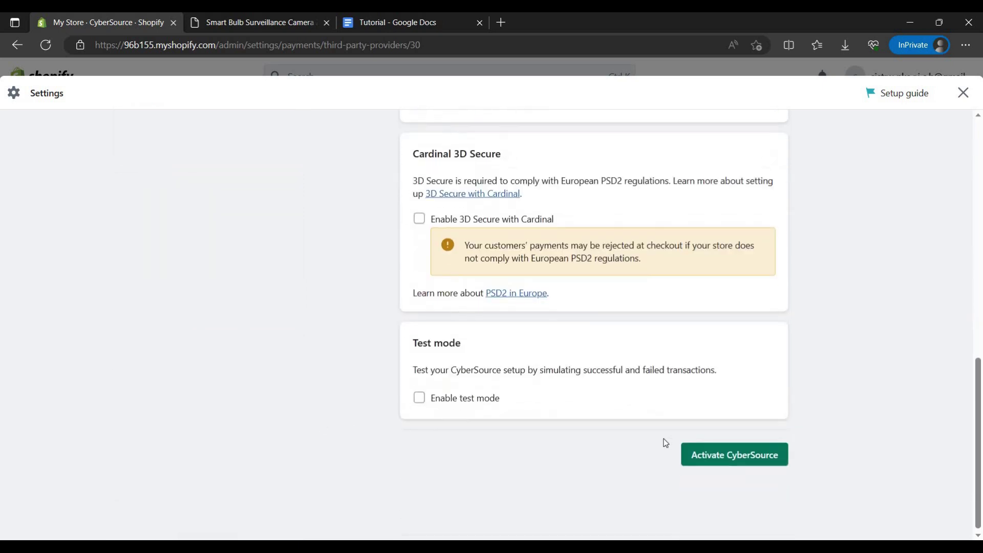
Enable CyberSource's test mode, disable it again and close the store settings without activating the provider.
click(467, 403)
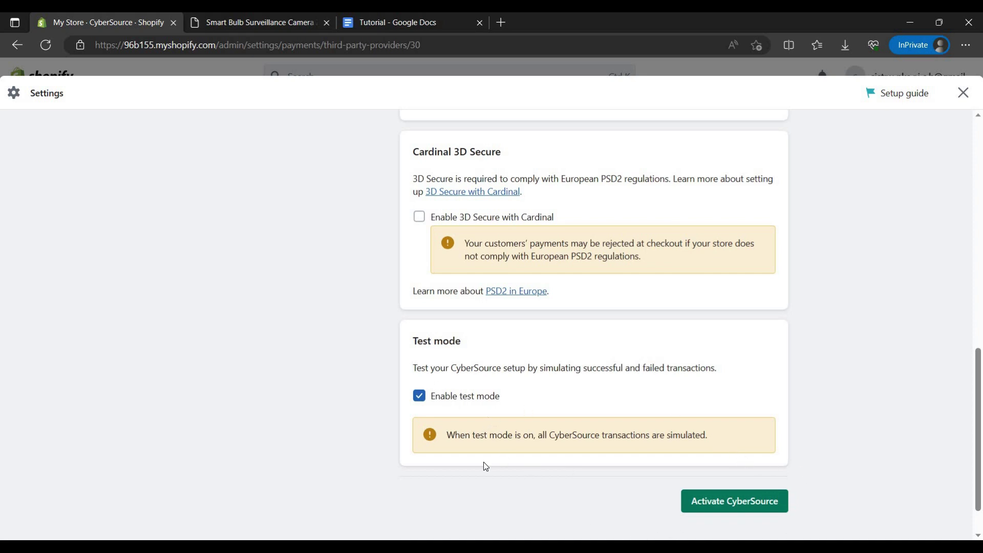
click(438, 405)
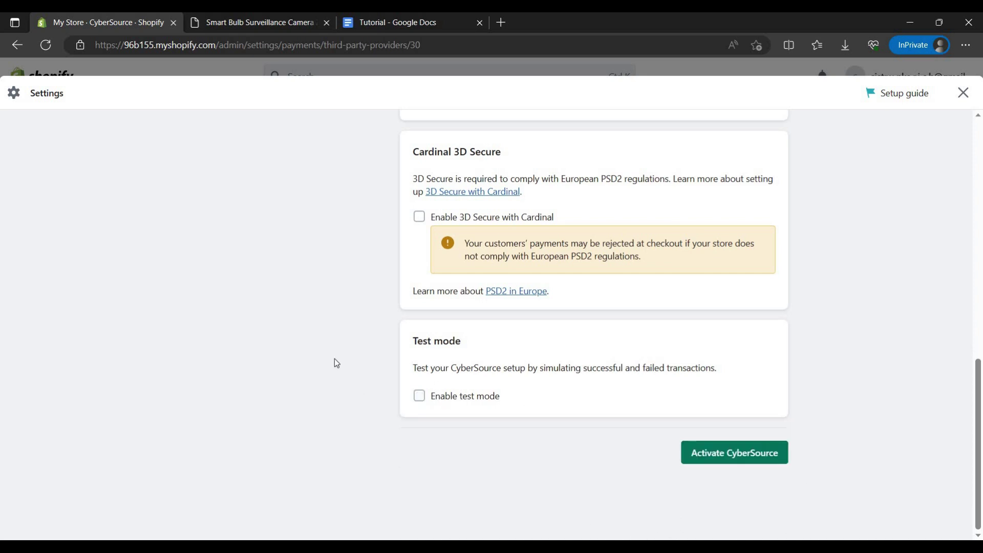
scroll(334, 362, up, 15)
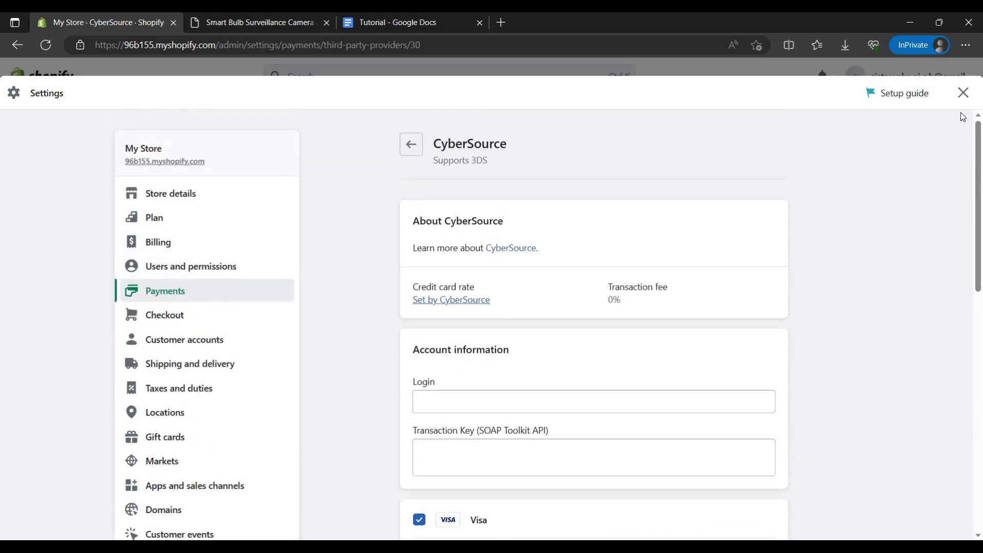
click(963, 92)
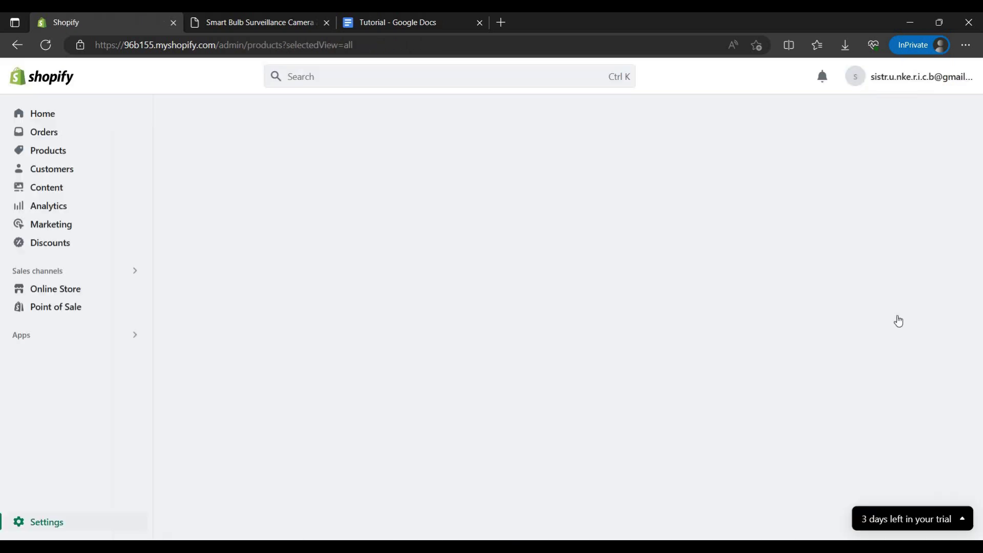